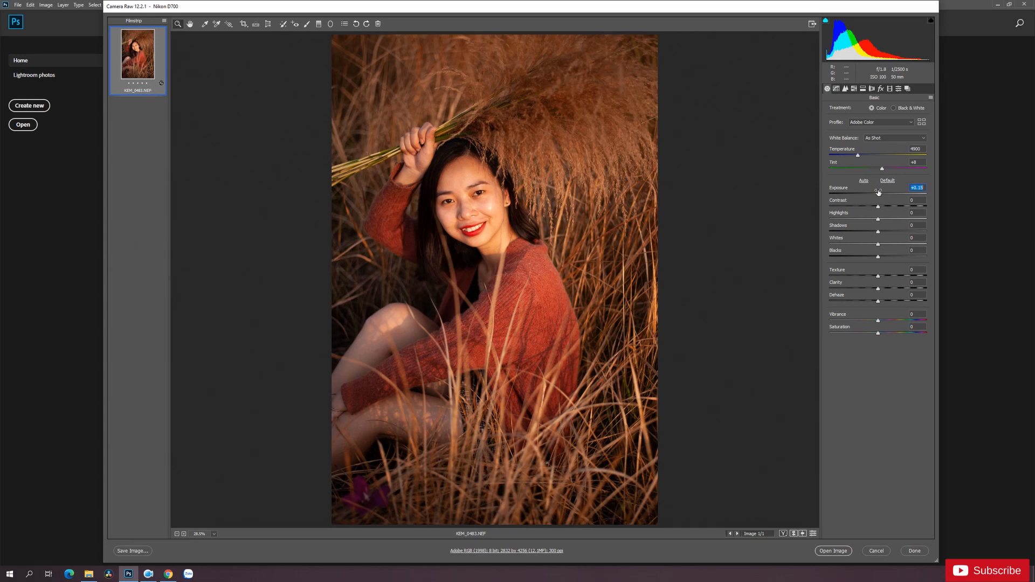
Set the basic tones to Contrast +18, Highlights +21, Shadows +48, Whites -51 and Blacks +53.
left_click_drag(879, 209, 887, 210)
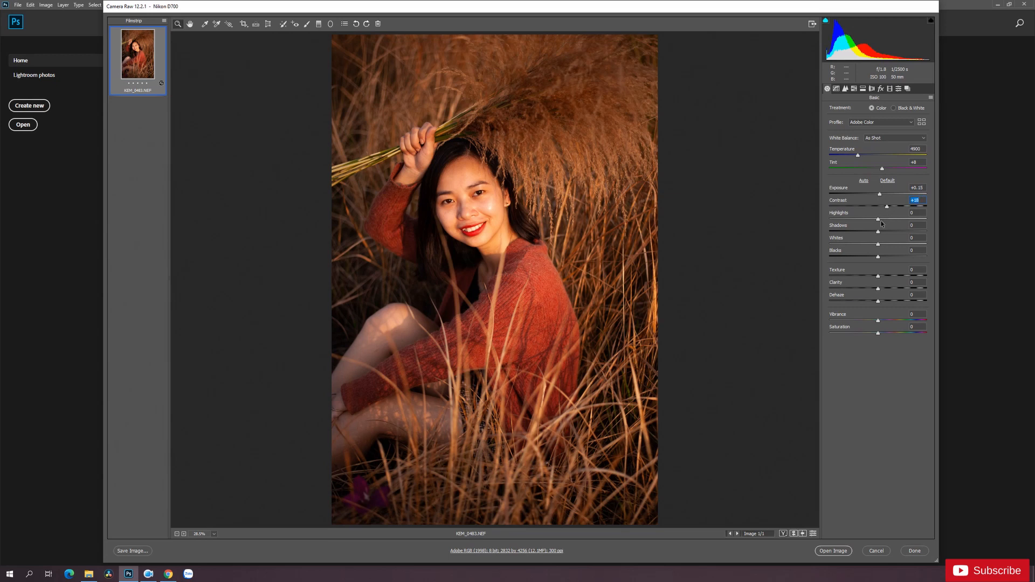
left_click_drag(879, 219, 889, 223)
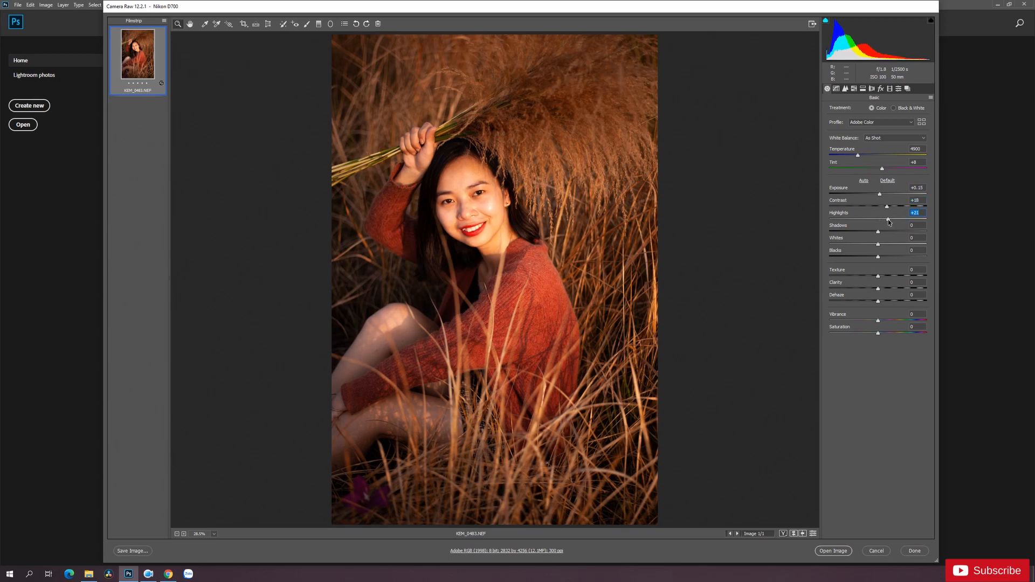
left_click_drag(878, 231, 855, 249)
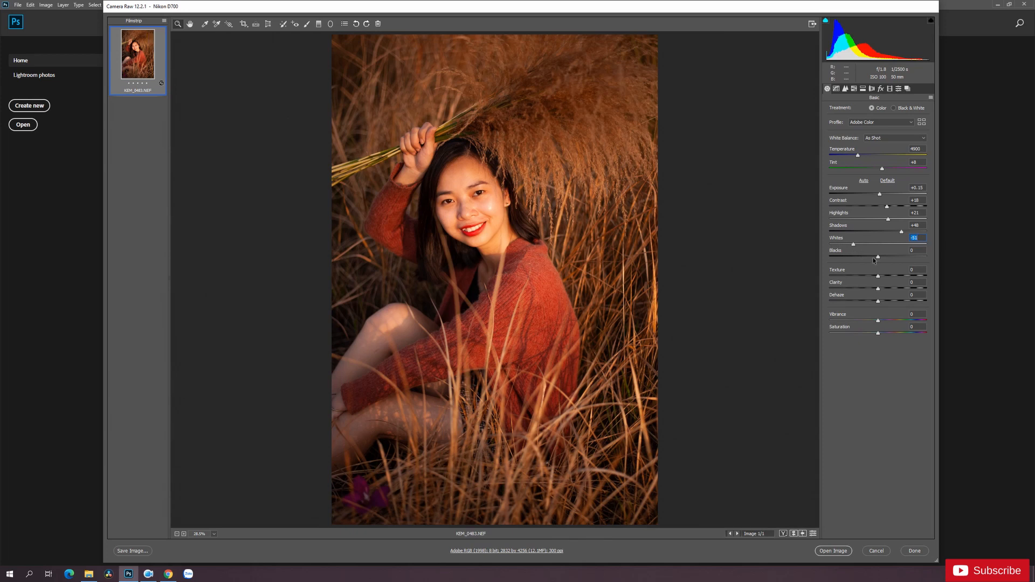
left_click(878, 259)
left_click_drag(881, 260, 903, 261)
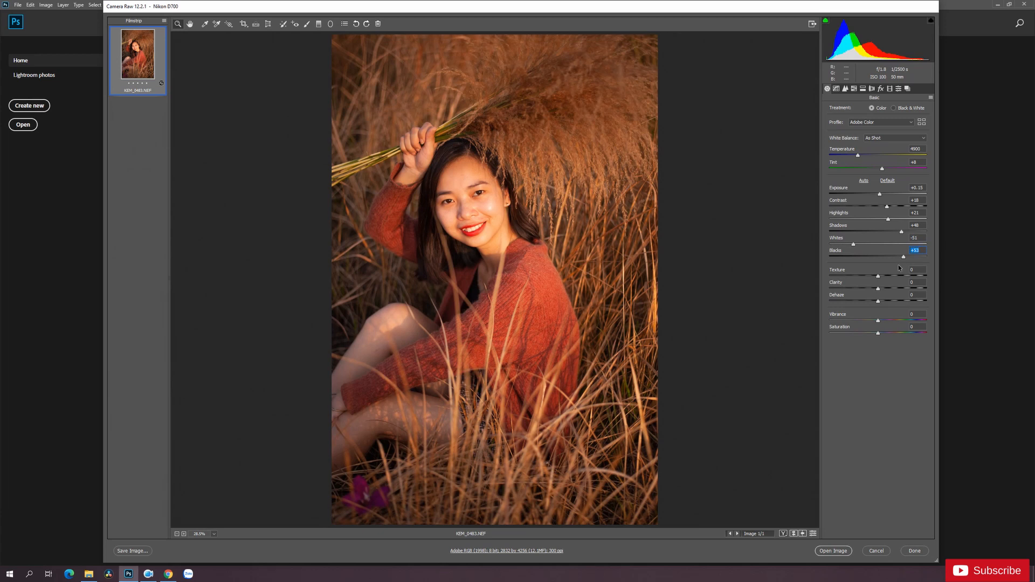
Set Texture to -8, Clarity to +17, Dehaze to +8, Vibrance to -28 and Saturation to +7.
left_click_drag(879, 276, 877, 277)
left_click_drag(878, 290, 866, 323)
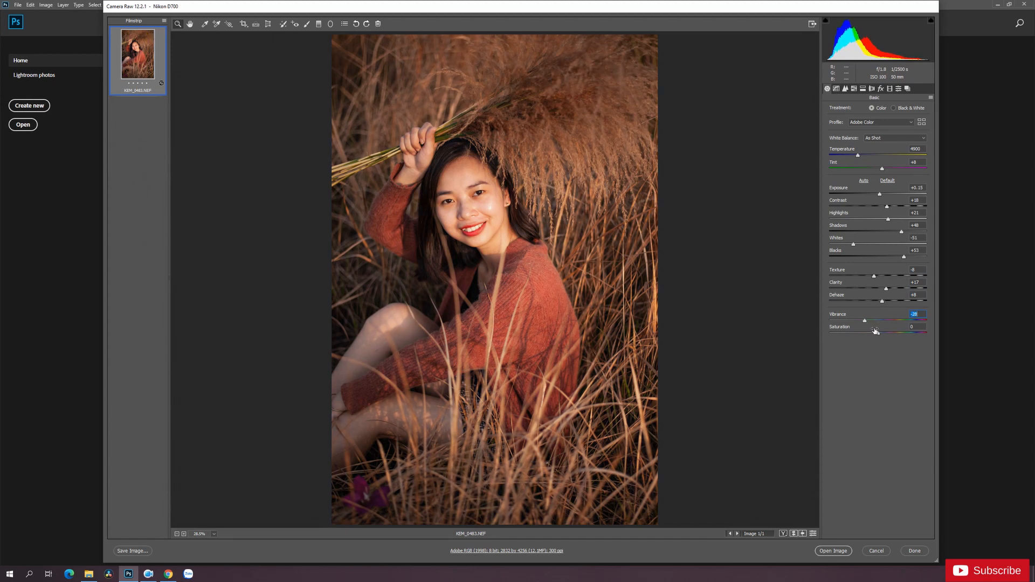
left_click_drag(880, 336, 884, 335)
Fade the blacks with the RGB point curve by anchoring a lower-quarter point on the diagonal and raising the black endpoint.
left_click(837, 89)
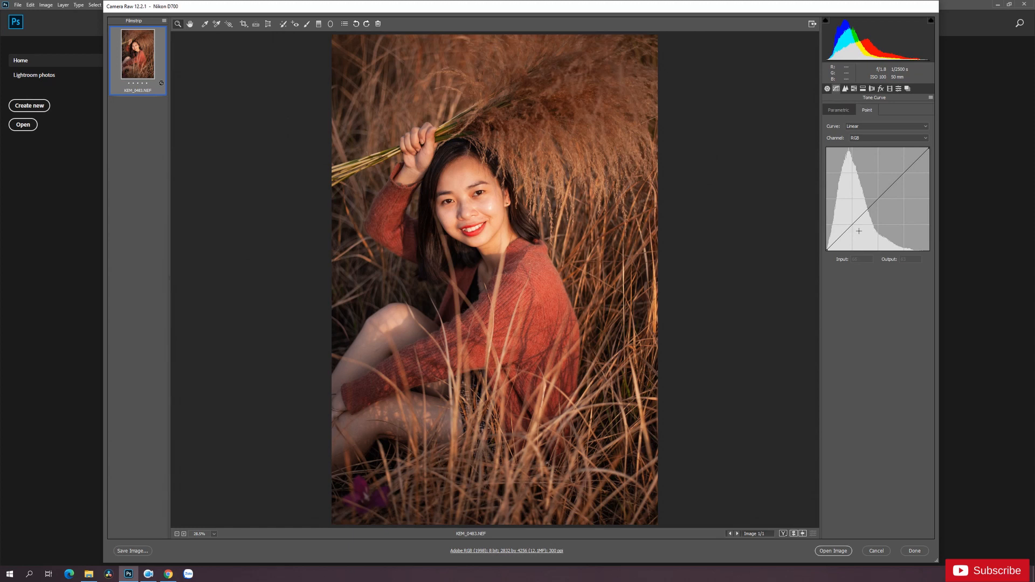
left_click(854, 226)
left_click_drag(827, 250, 814, 242)
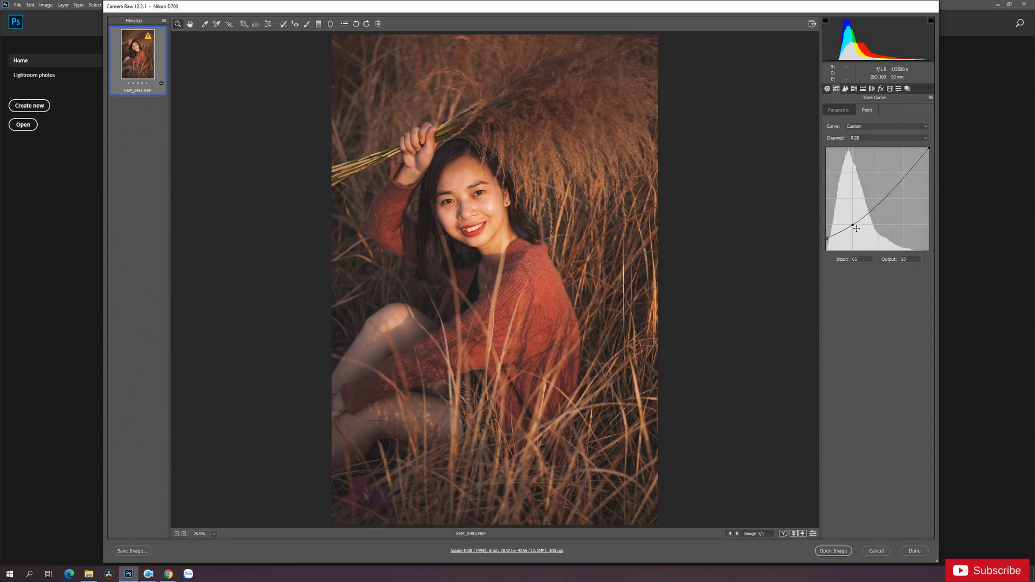
left_click_drag(857, 229, 857, 229)
Sharpen the photo slightly more with strong masking, and add a moderate amount of luminance noise reduction.
left_click(845, 88)
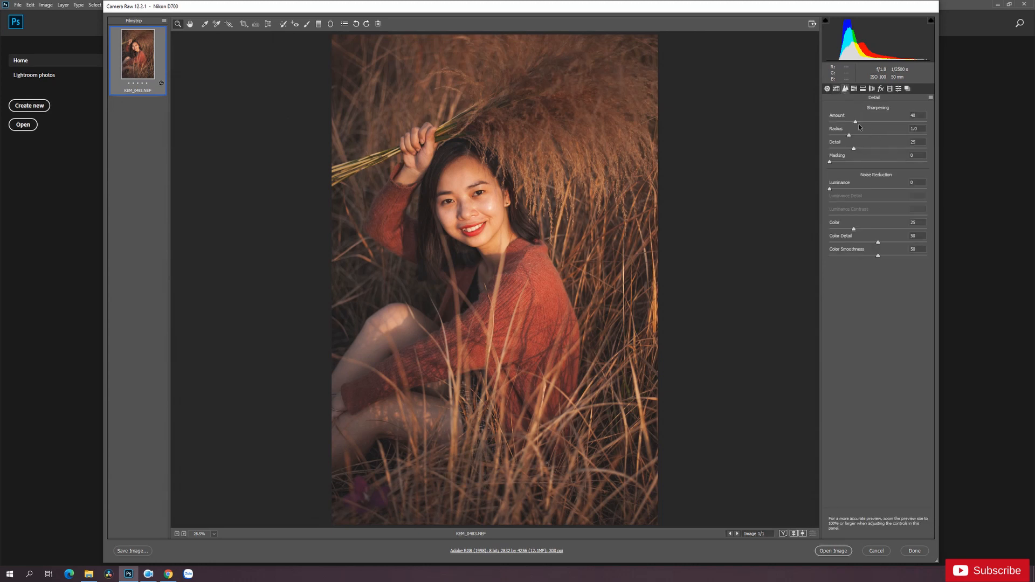
left_click_drag(859, 126, 862, 124)
left_click_drag(830, 163, 893, 166)
left_click_drag(830, 191, 849, 191)
Shift the Yellows hue toward orange in the HSL adjustments.
left_click(853, 90)
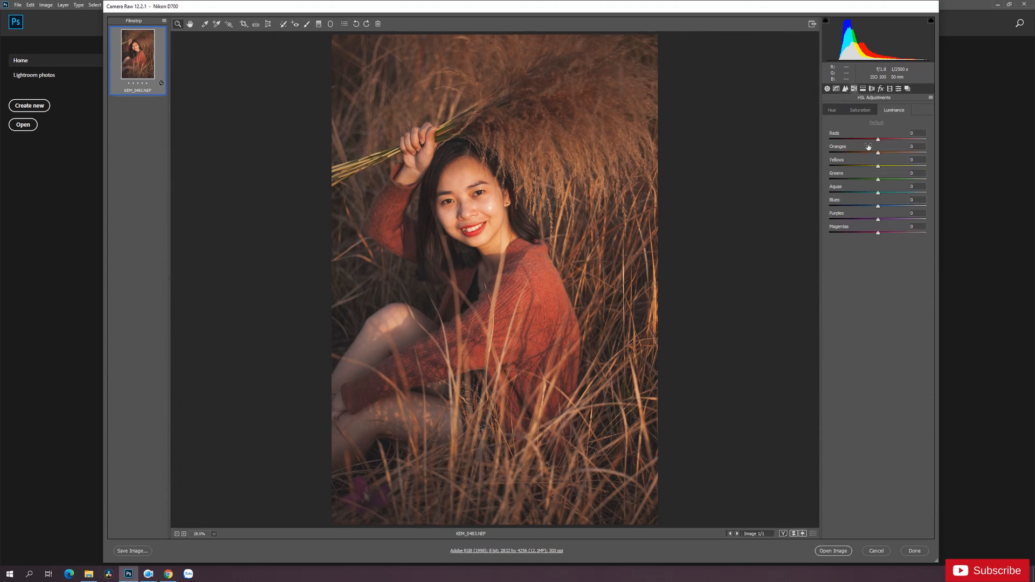
left_click(832, 111)
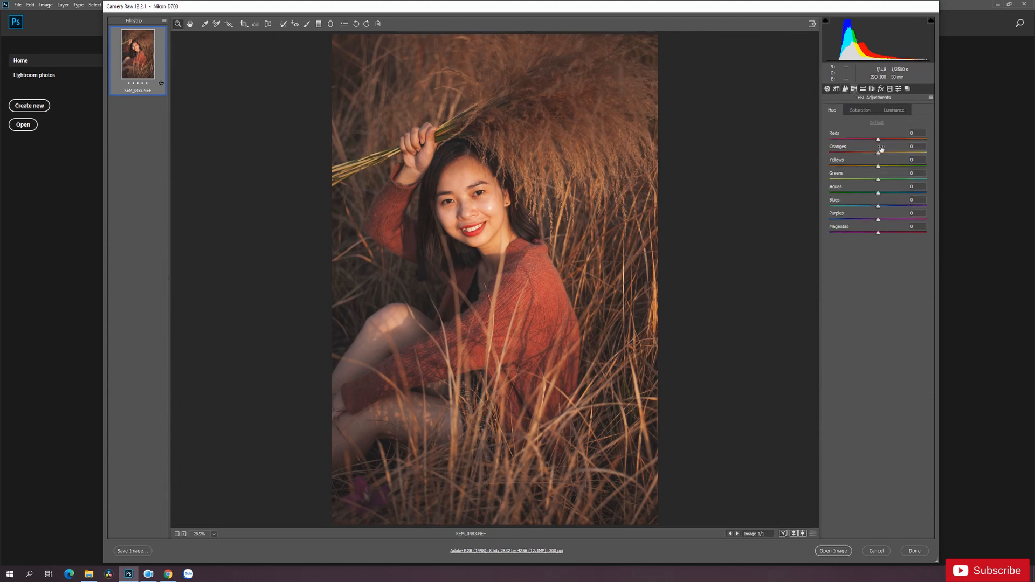
left_click_drag(878, 166, 956, 187)
Set the HSL saturation of Reds to +23, Oranges to +38 and Yellows to +100, and reduce Greens to the minimum.
left_click(861, 110)
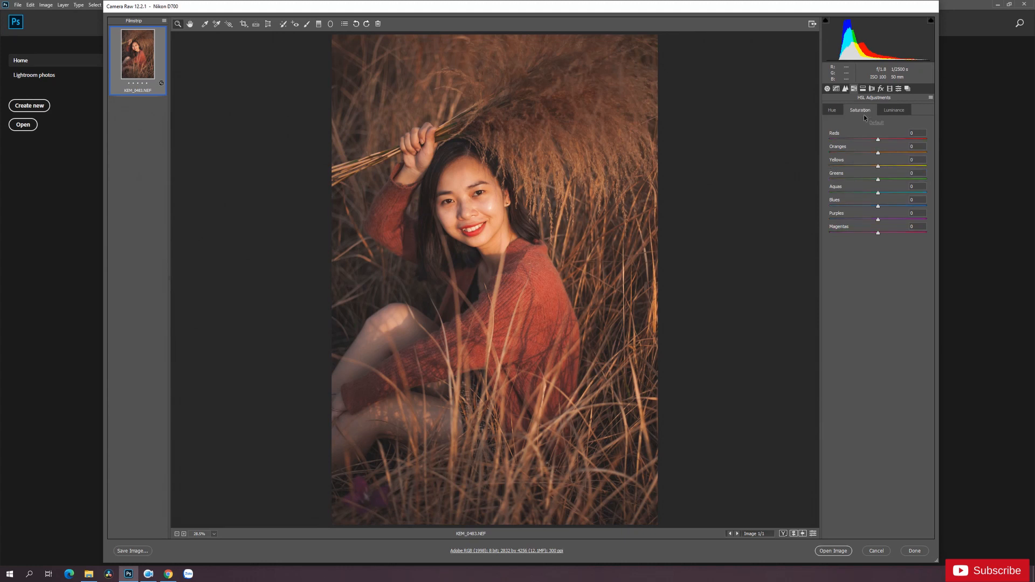
left_click_drag(878, 140, 897, 156)
left_click_drag(879, 166, 941, 169)
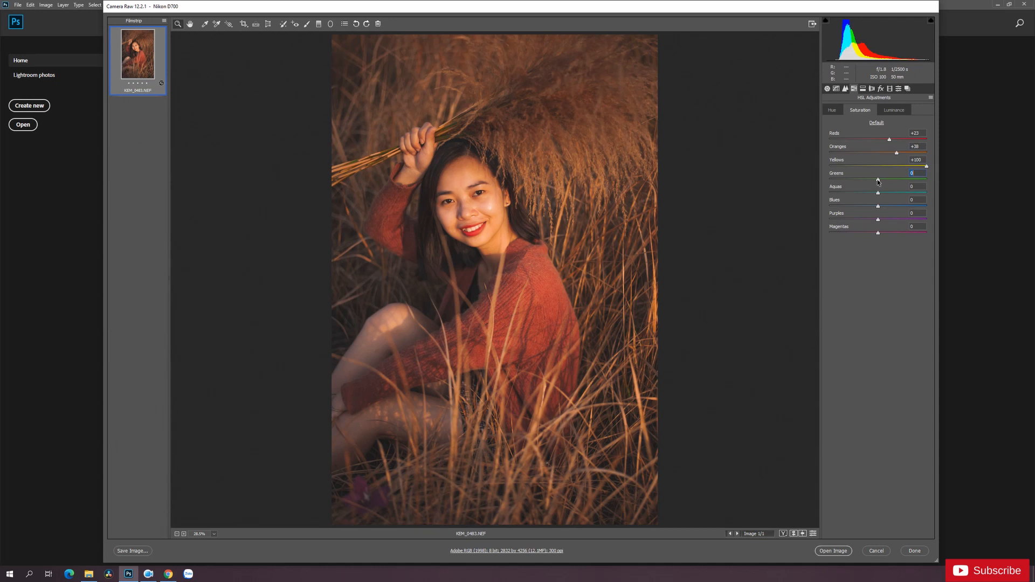
left_click_drag(879, 182, 800, 179)
Set the HSL luminance of Reds to +8 and Oranges to +11, darken Yellows slightly and reduce Greens to the minimum.
left_click(887, 111)
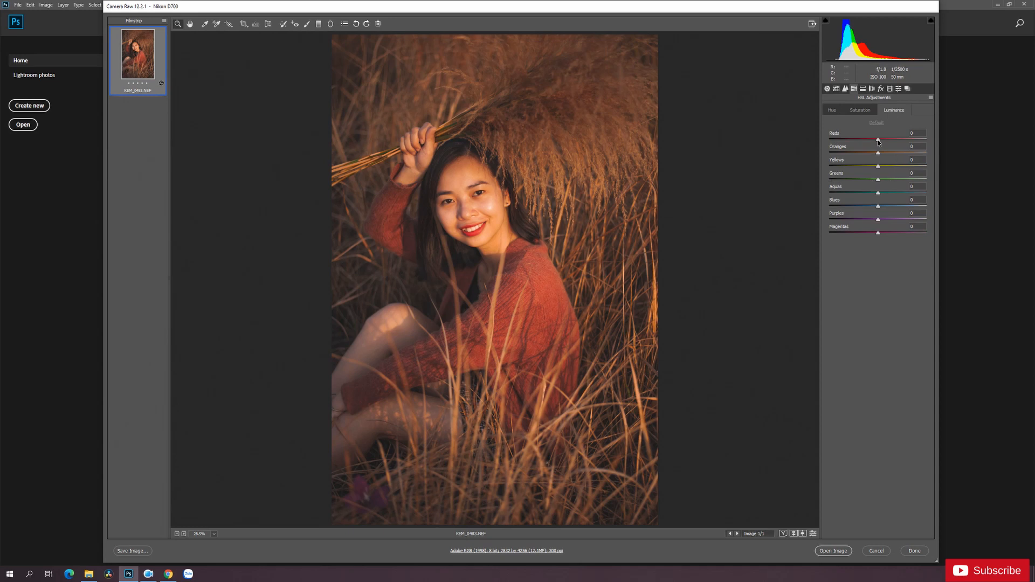
left_click_drag(879, 139, 882, 140)
left_click(879, 155)
left_click_drag(879, 156, 885, 157)
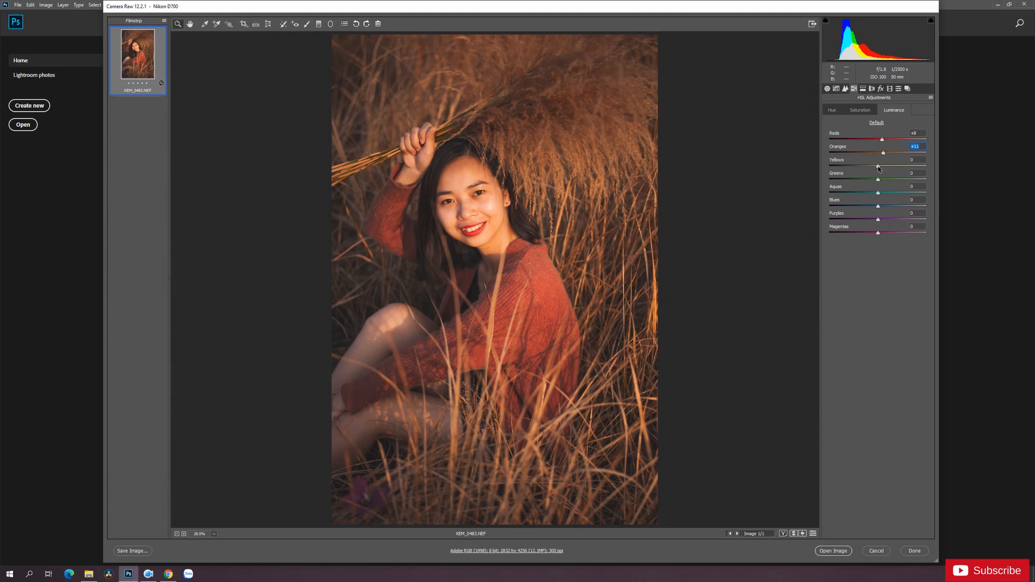
left_click_drag(878, 166, 873, 169)
left_click(879, 180)
left_click_drag(880, 181, 805, 182)
Apply subtle split toning with a green hue in the highlights and a cyan hue in the shadows, both at low saturation.
left_click(863, 89)
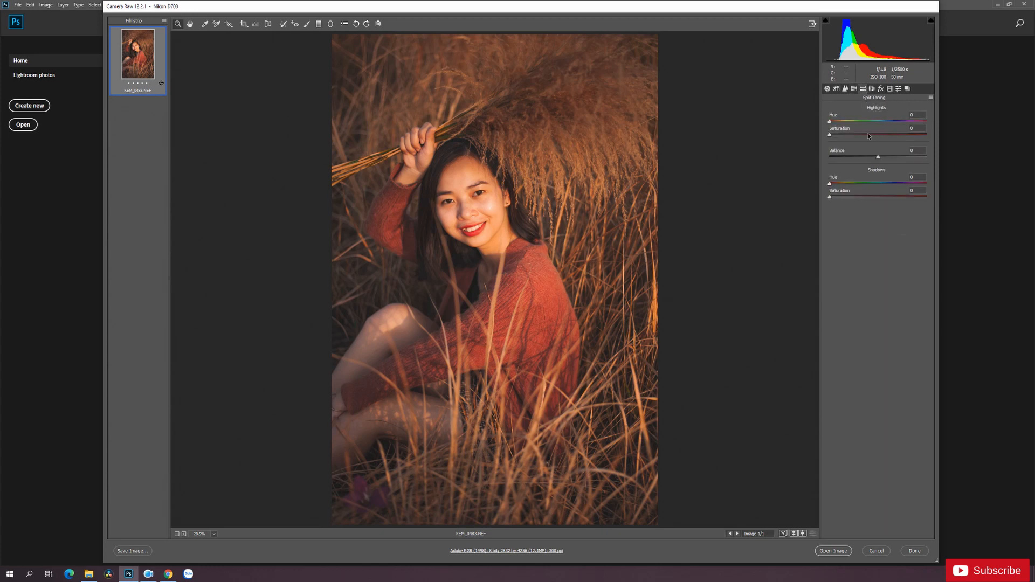
left_click_drag(831, 122, 860, 124)
left_click(831, 137)
left_click_drag(831, 137, 836, 138)
left_click_drag(831, 186, 879, 189)
left_click(835, 197)
Enable Remove Chromatic Aberration in the lens profile corrections.
left_click(872, 88)
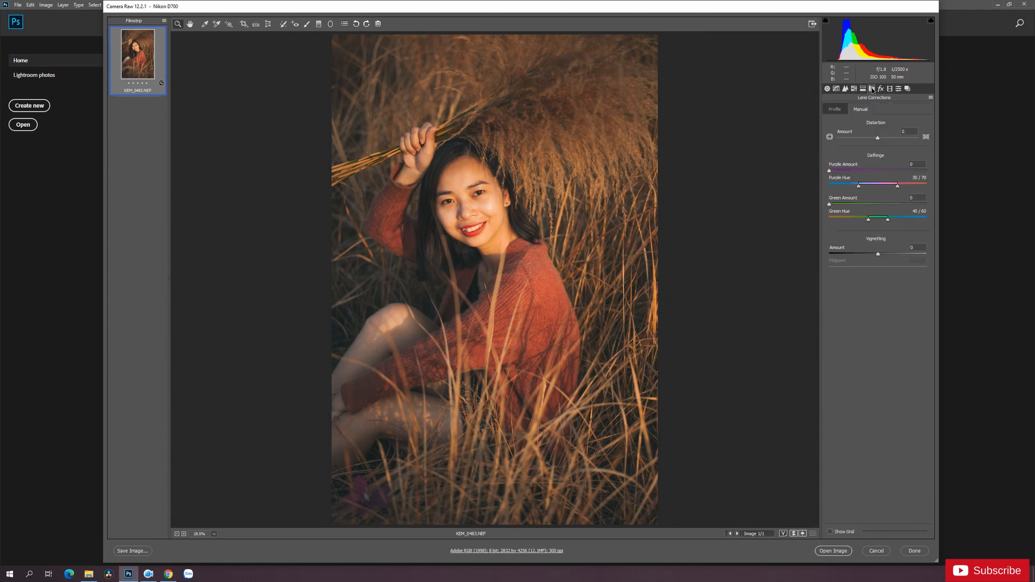
left_click(836, 109)
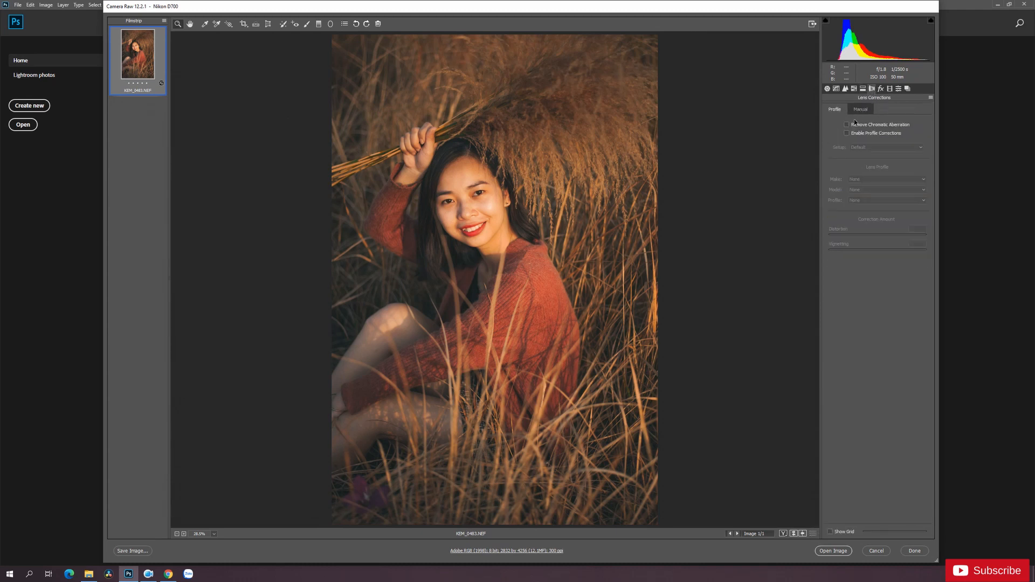
left_click(847, 124)
Calibrate the colors with Green Primary saturation at -100 and Blue Primary saturation at +100.
left_click(881, 89)
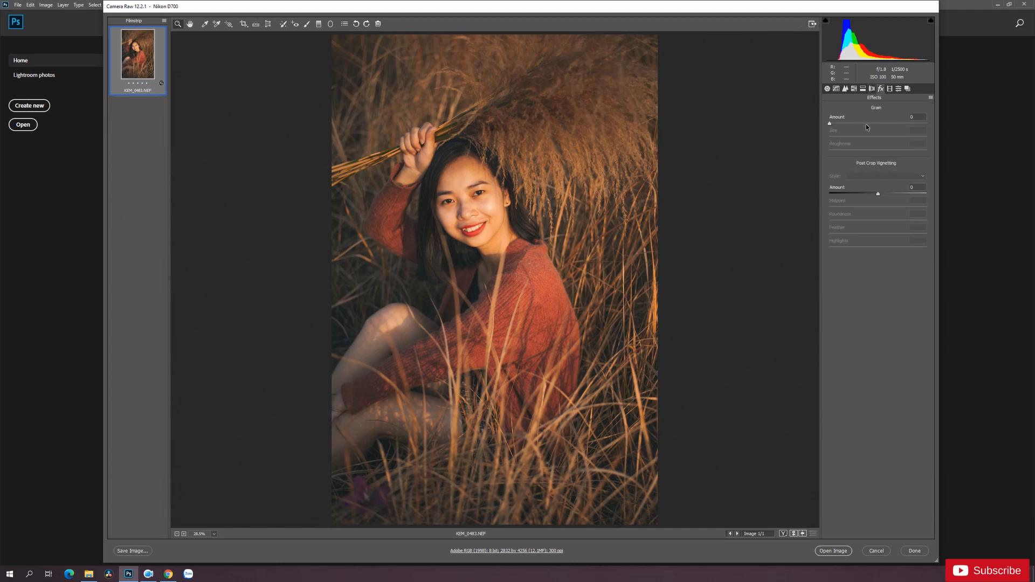
left_click(890, 89)
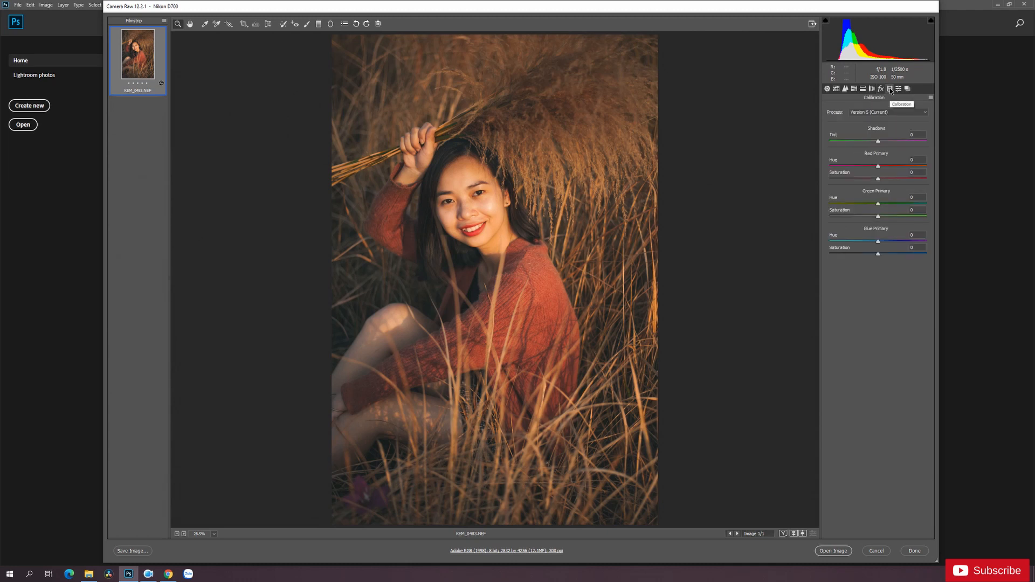
left_click(880, 89)
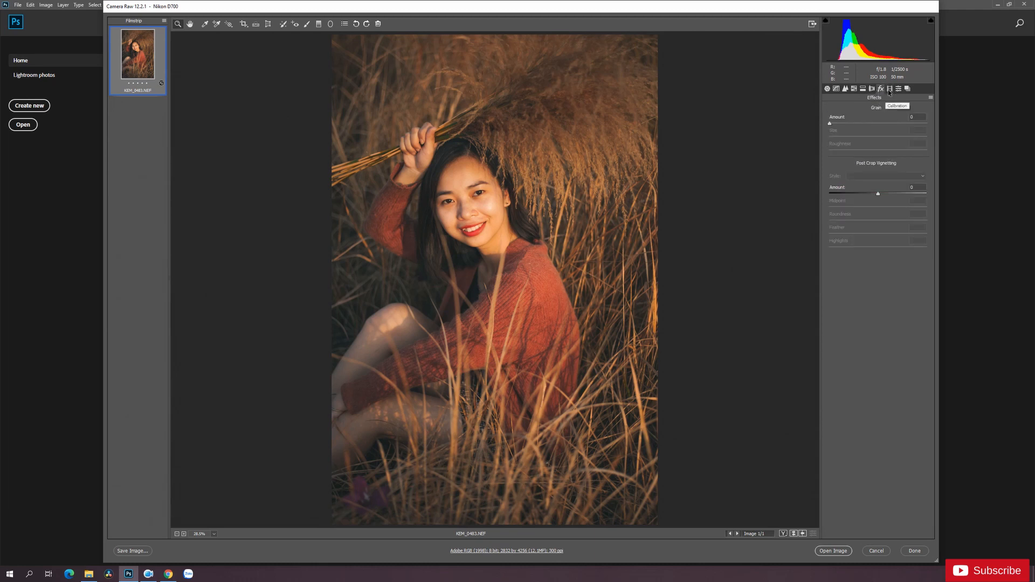
left_click(889, 89)
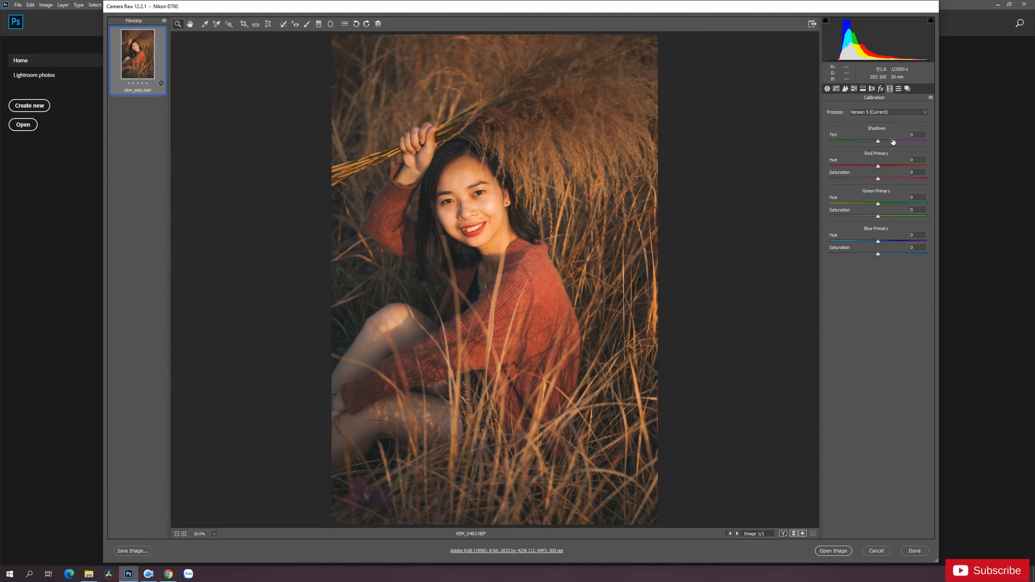
left_click_drag(879, 218, 816, 221)
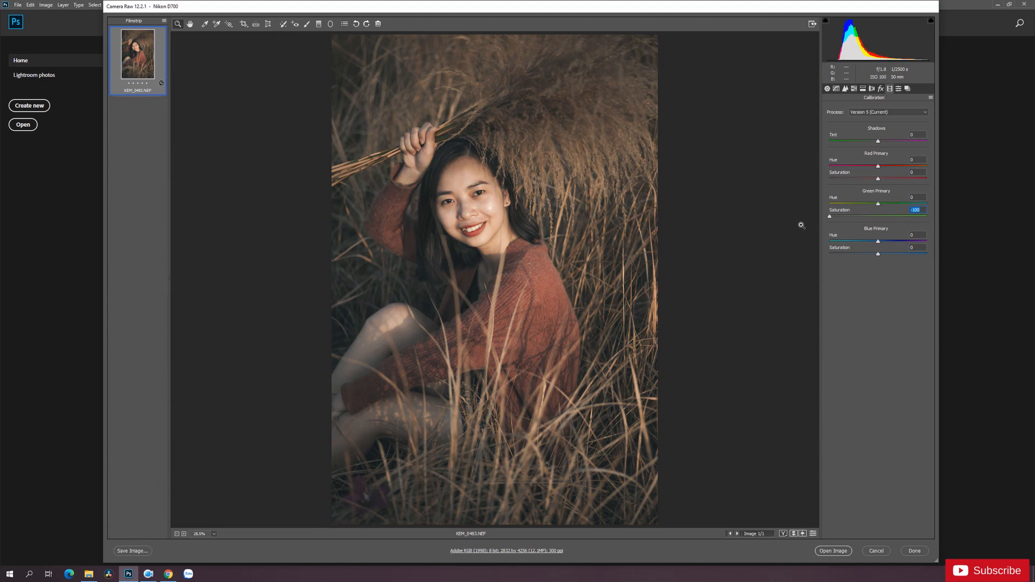
left_click_drag(879, 257, 965, 257)
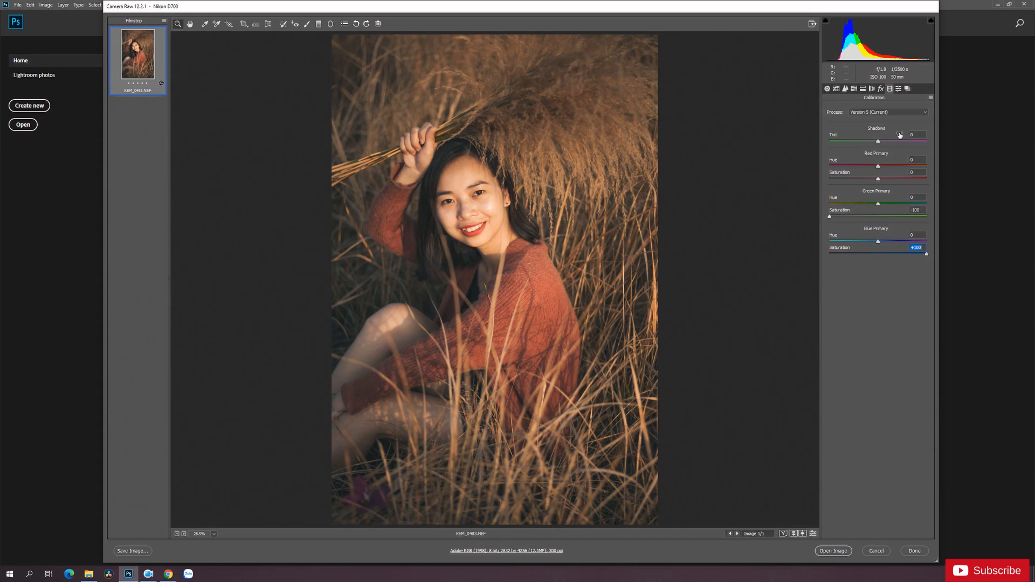
Set the manual lens distortion amount to +7.
left_click(881, 89)
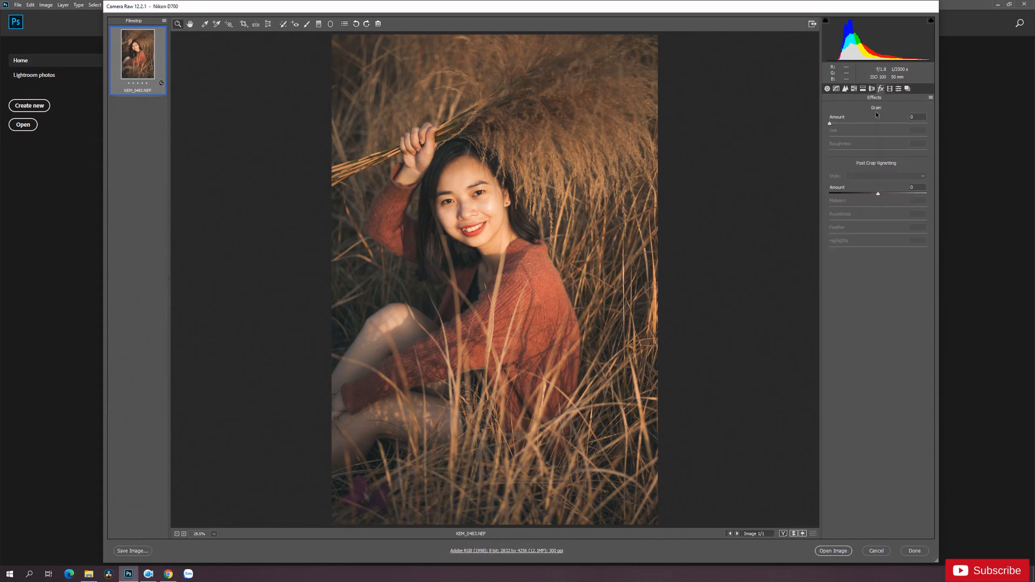
left_click(872, 89)
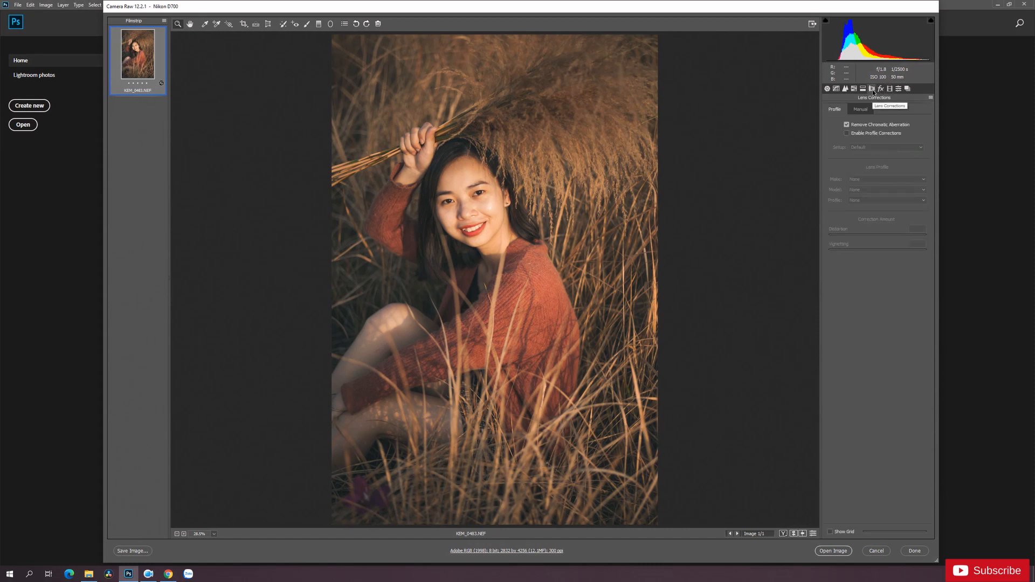
left_click(860, 110)
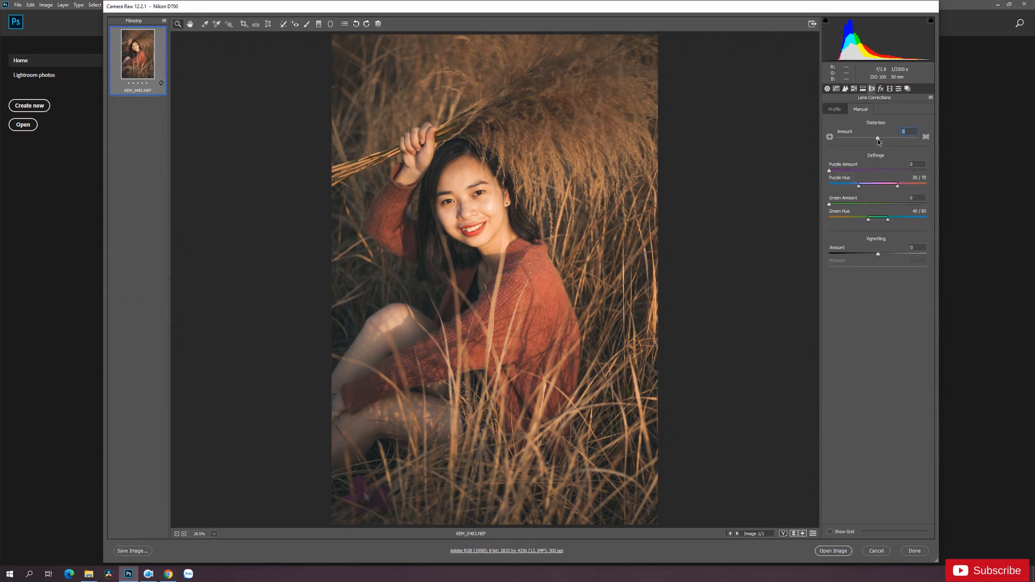
left_click_drag(878, 139, 880, 140)
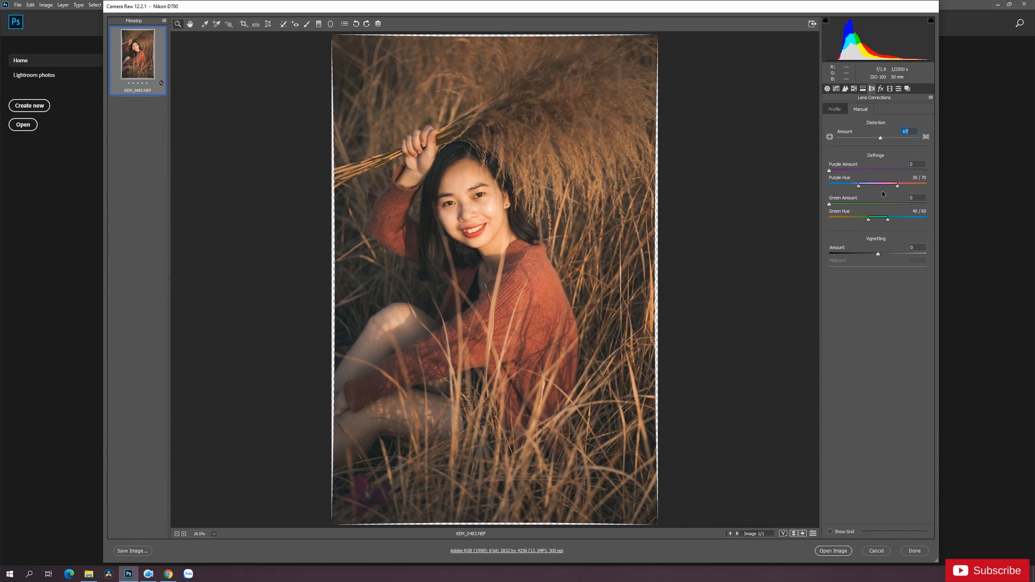
Start saving the current adjustments as a settings file, keeping the Default subset.
left_click(828, 89)
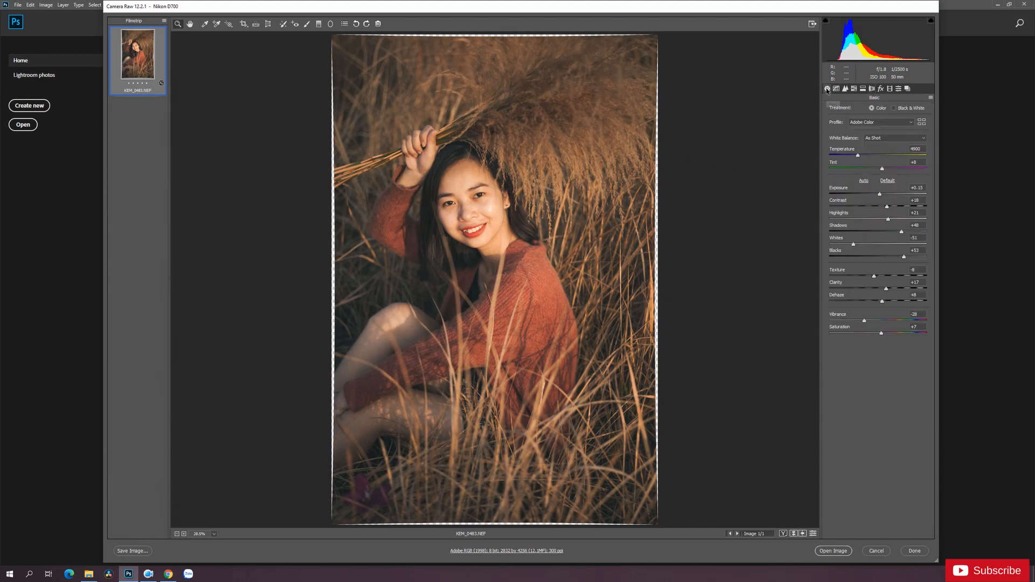
left_click(930, 99)
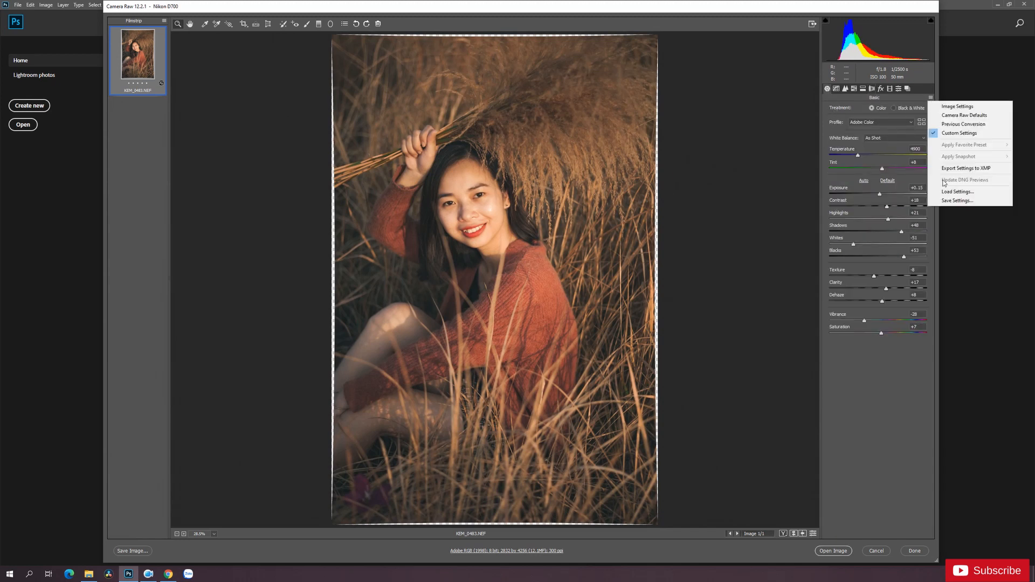
left_click(949, 194)
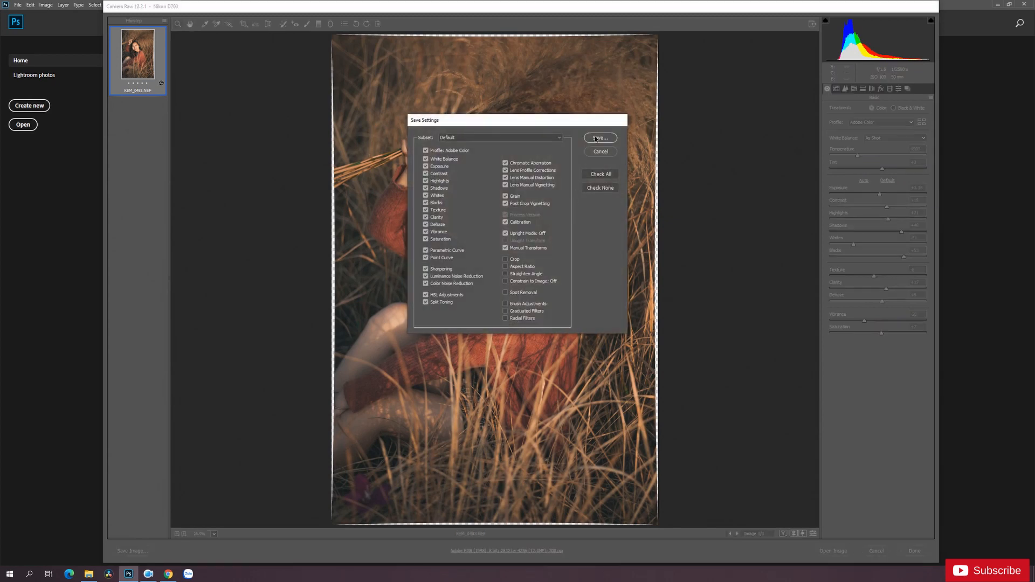
left_click(597, 138)
Choose the Preset folder inside YOUTUBE > VIDEO > 10 - Tone Nâu on New Volume (E:) as the save location.
scroll(137, 153, "down", 4)
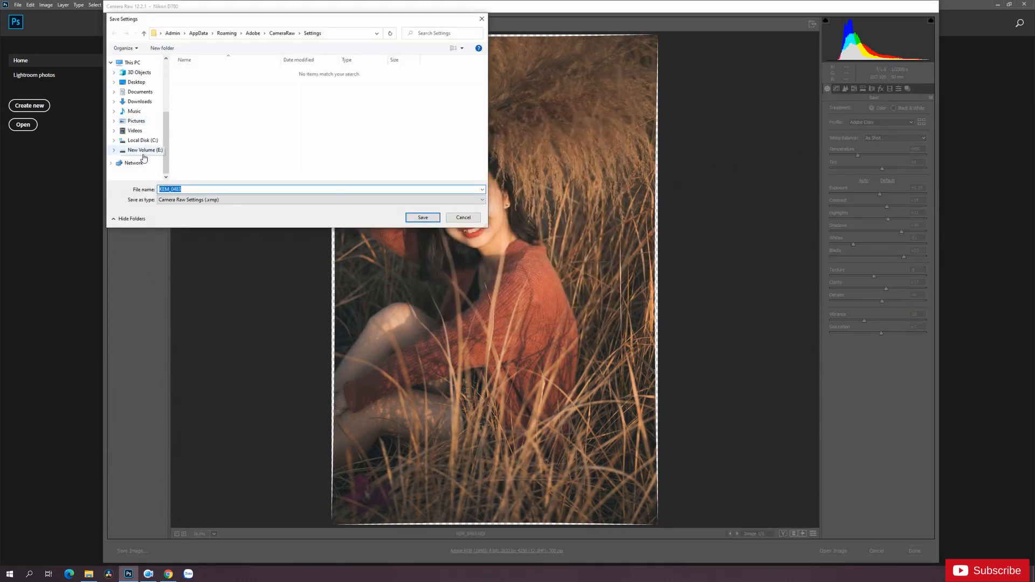
left_click(144, 149)
left_click(200, 106)
double_click(200, 107)
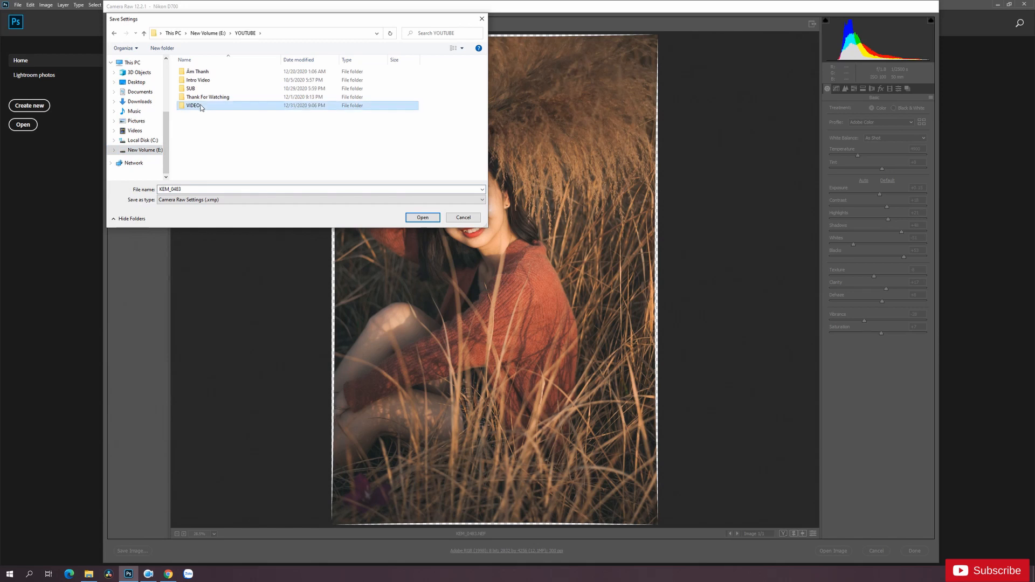
double_click(200, 106)
double_click(204, 147)
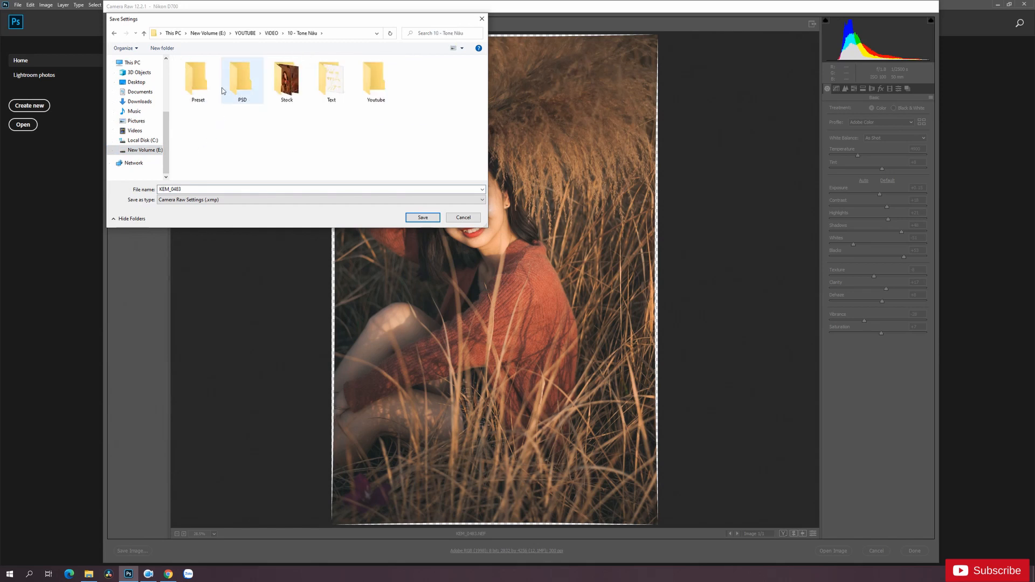
double_click(198, 82)
Name the Camera Raw settings file Pannel and save it.
left_click(207, 191)
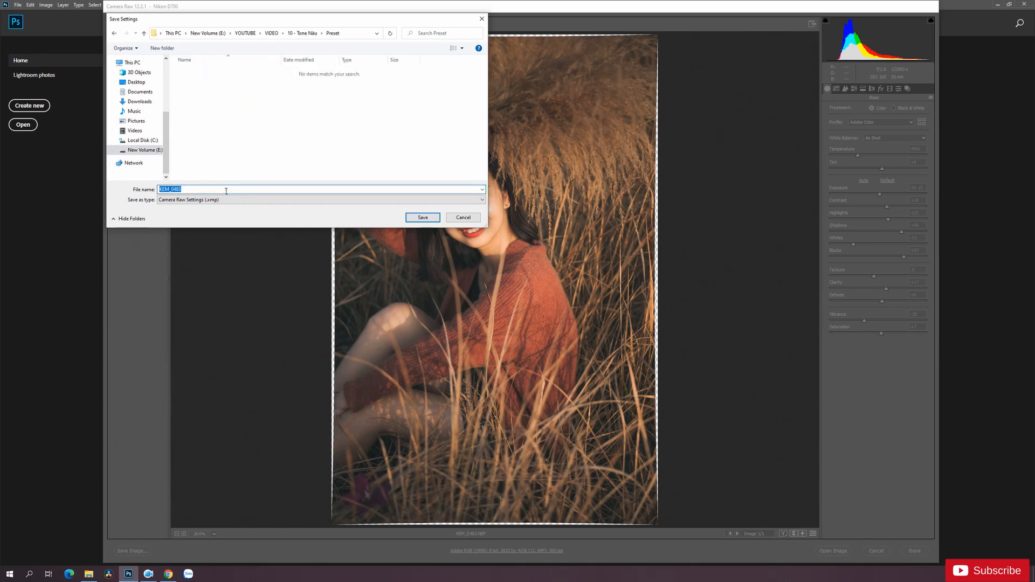
type("P")
type("annel")
left_click(423, 218)
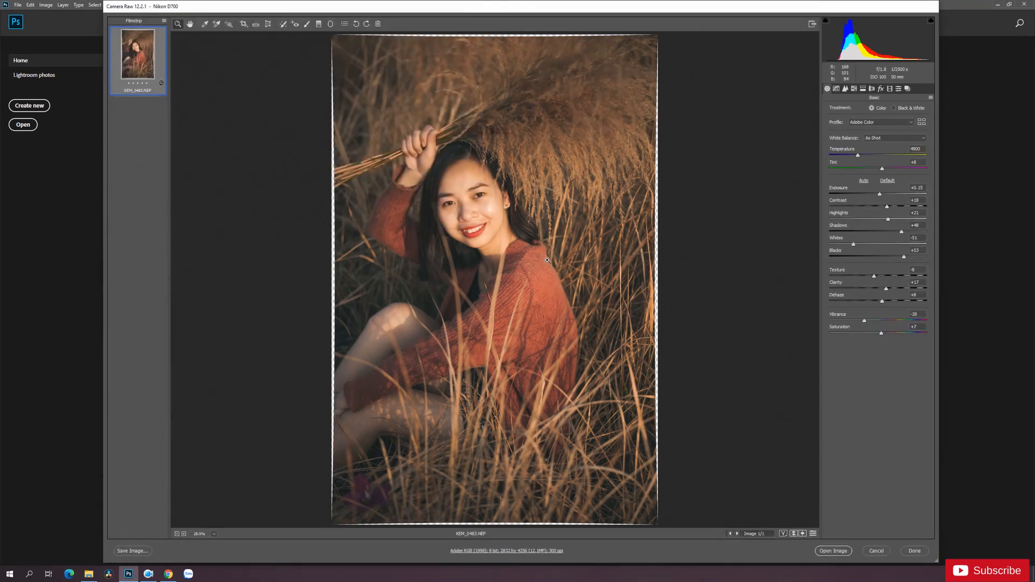
Open the graded raw portrait from Camera Raw as an editable image in Photoshop.
left_click(834, 553)
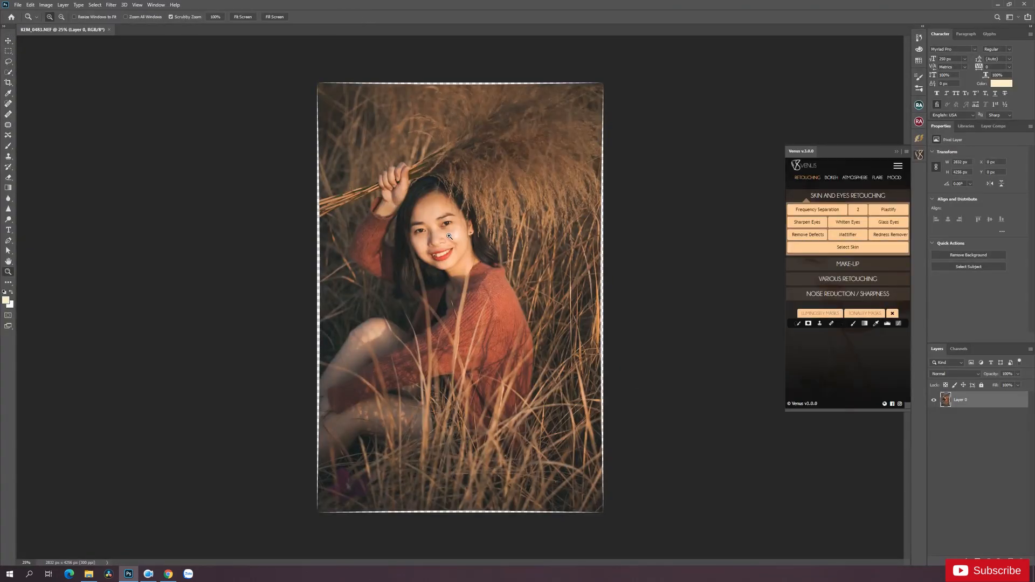
left_click(447, 234, "ctrl")
left_click(447, 234, "ctrl")
left_click(447, 234, "ctrl")
left_click(447, 234, "ctrl")
left_click_drag(471, 260, 471, 241)
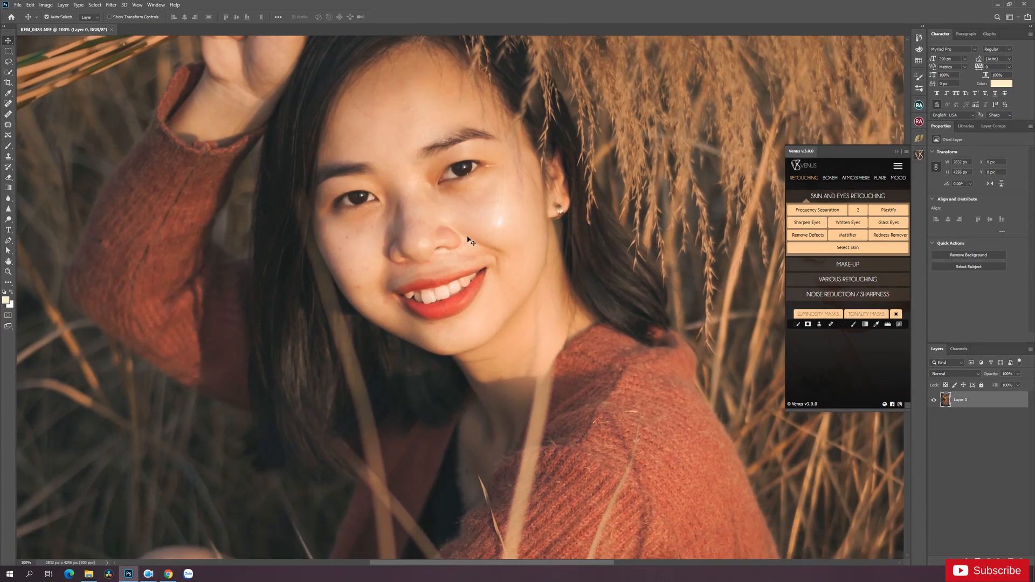
left_click(488, 236, "ctrl")
left_click_drag(426, 152, 484, 289)
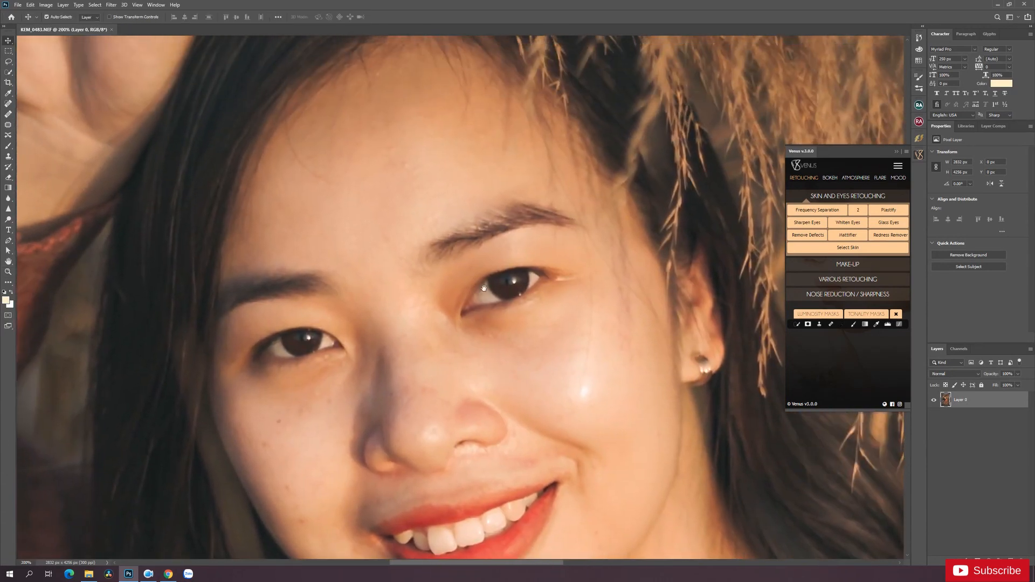
Remove the spots and fine stray hairs on the forehead with the Spot Healing Brush.
left_click(8, 106)
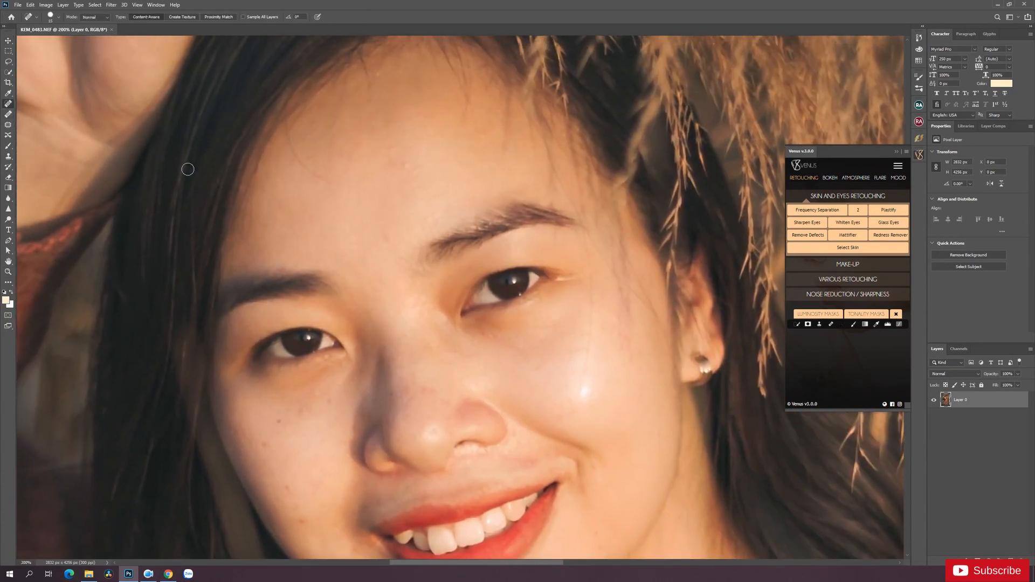
mouse_move(294, 147)
left_mouse_down()
mouse_move(307, 173)
mouse_move(362, 195)
left_mouse_up()
left_click(388, 148)
mouse_move(460, 91)
left_mouse_down()
mouse_move(469, 139)
mouse_move(479, 117)
mouse_move(495, 143)
mouse_move(468, 134)
left_mouse_up()
left_click(471, 104)
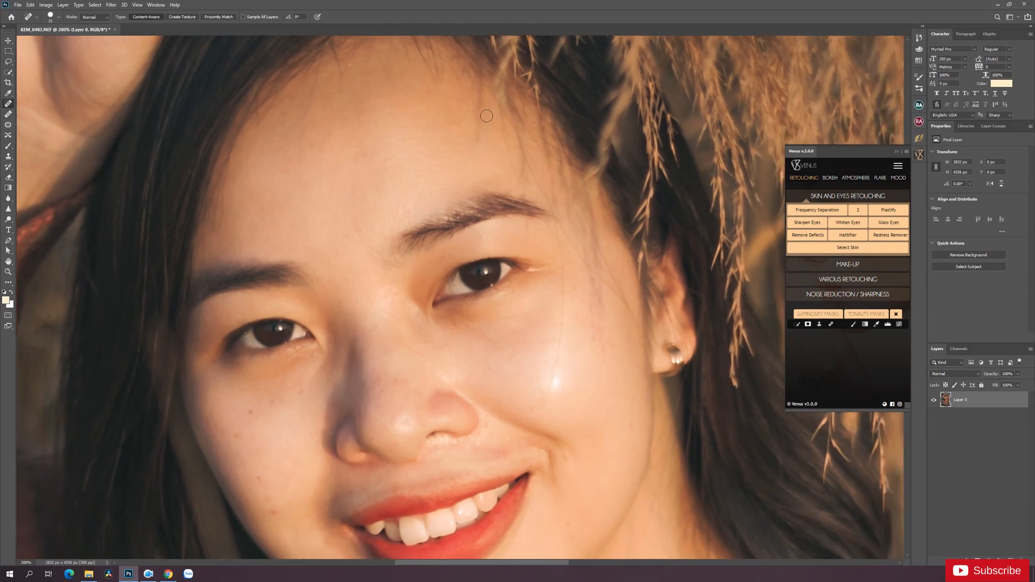
mouse_move(481, 93)
left_mouse_down()
mouse_move(489, 158)
mouse_move(474, 131)
mouse_move(485, 138)
mouse_move(433, 132)
left_mouse_up()
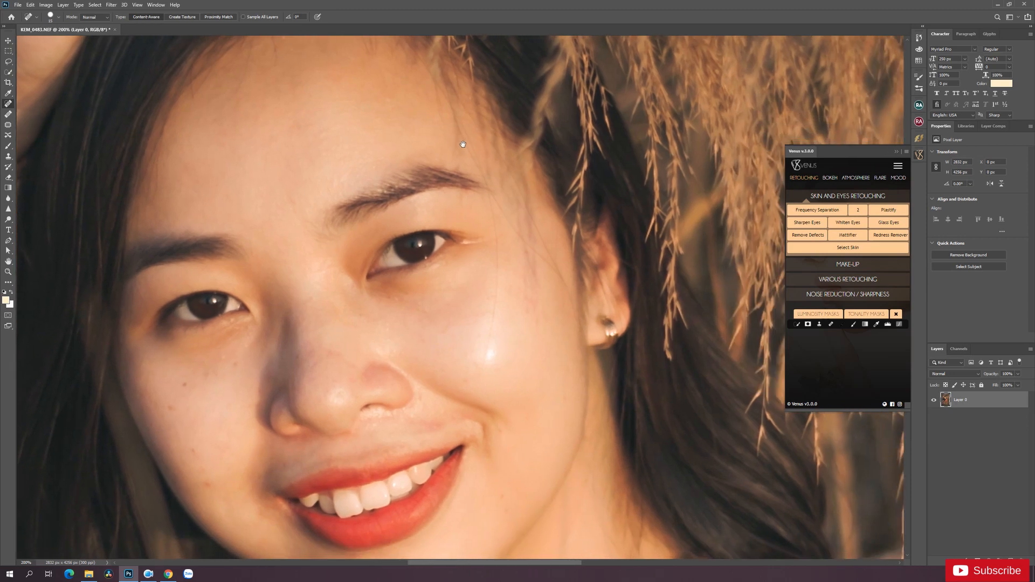
left_click_drag(435, 92, 454, 137)
mouse_move(502, 201)
left_mouse_down()
mouse_move(465, 145)
mouse_move(475, 186)
left_mouse_up()
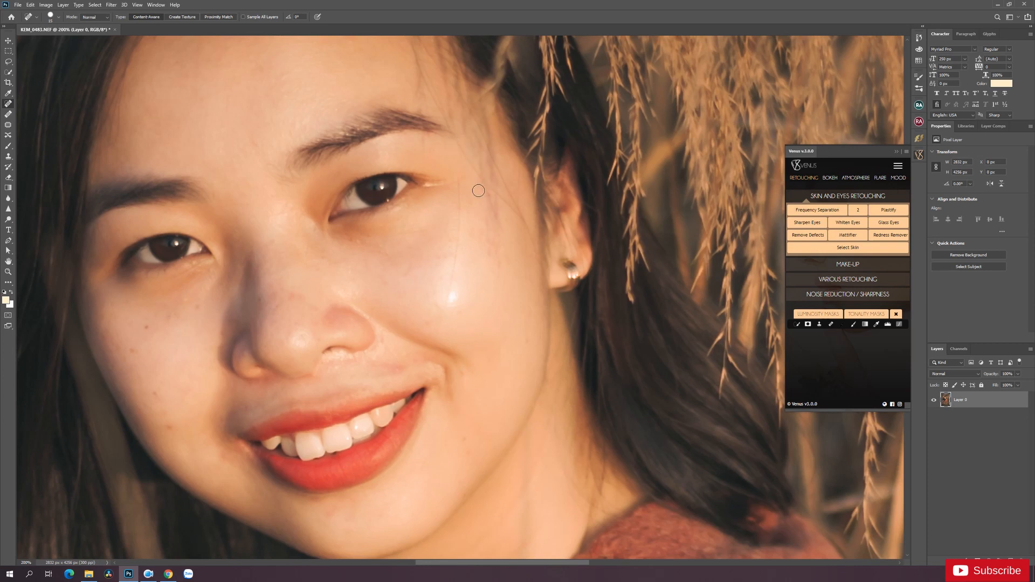
Heal the thin hair strands crossing the skin beside the eye and upper sunlit cheek.
left_click(463, 181)
left_click(465, 199)
mouse_move(472, 254)
left_mouse_down()
mouse_move(467, 189)
mouse_move(467, 215)
left_mouse_up()
left_click(461, 178)
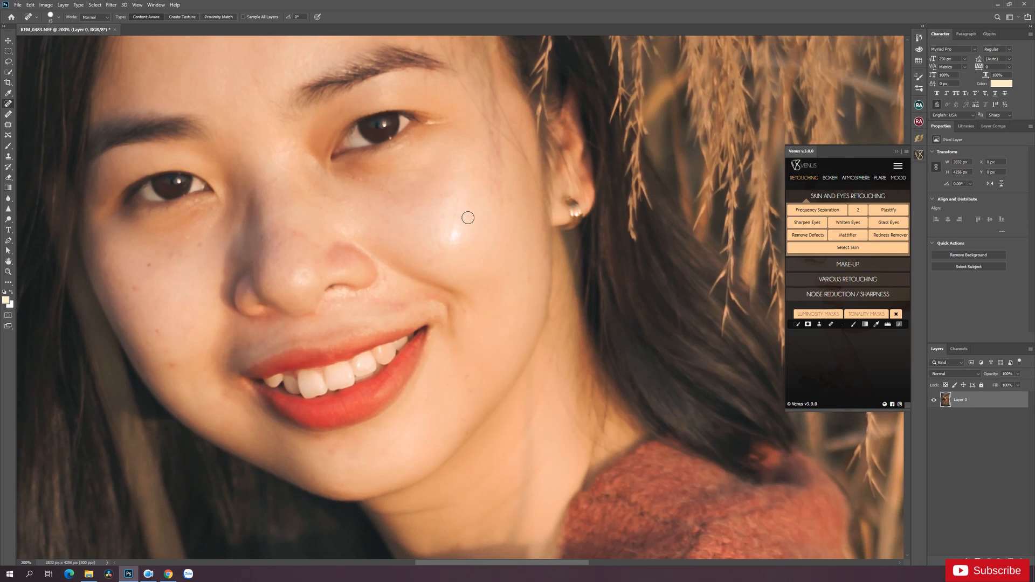
Even out the blemished skin around the bright highlight on the sunlit cheek with the Patch tool.
left_click(13, 127)
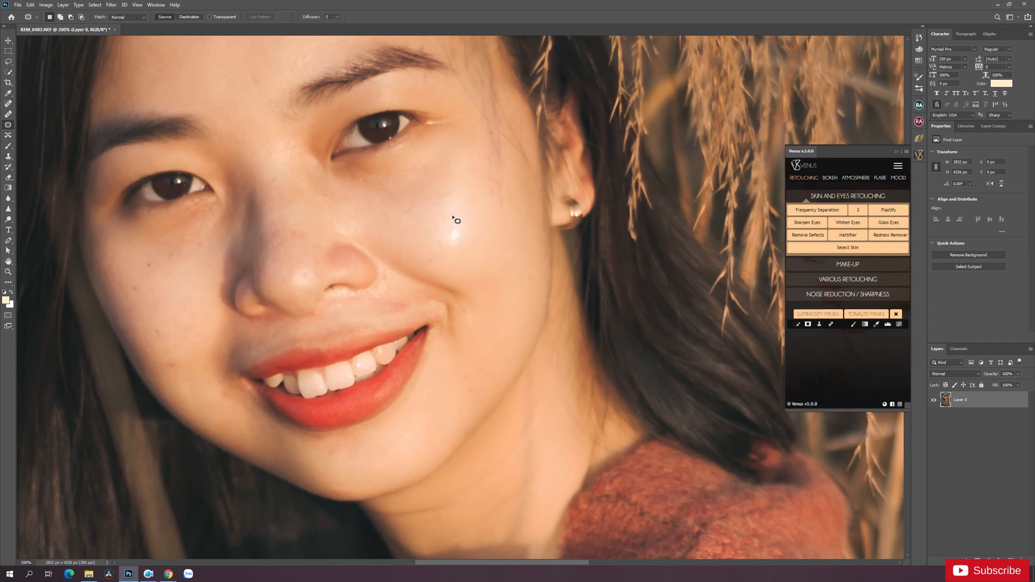
mouse_move(453, 217)
left_mouse_down()
mouse_move(449, 244)
mouse_move(462, 240)
mouse_move(455, 216)
left_mouse_up()
left_click_drag(457, 227, 434, 222)
left_click(479, 212)
left_click_drag(508, 186, 450, 215)
left_click_drag(385, 271, 403, 273)
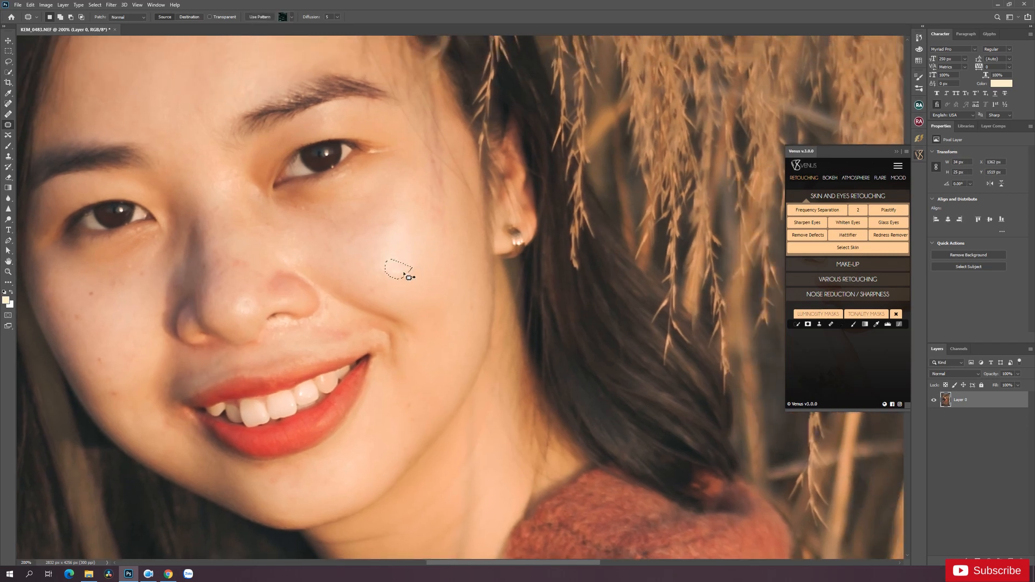
left_click_drag(443, 200, 376, 283)
mouse_move(308, 213)
left_mouse_down()
mouse_move(303, 222)
mouse_move(312, 216)
left_mouse_up()
left_click_drag(310, 219, 298, 221)
key("ctrl+d")
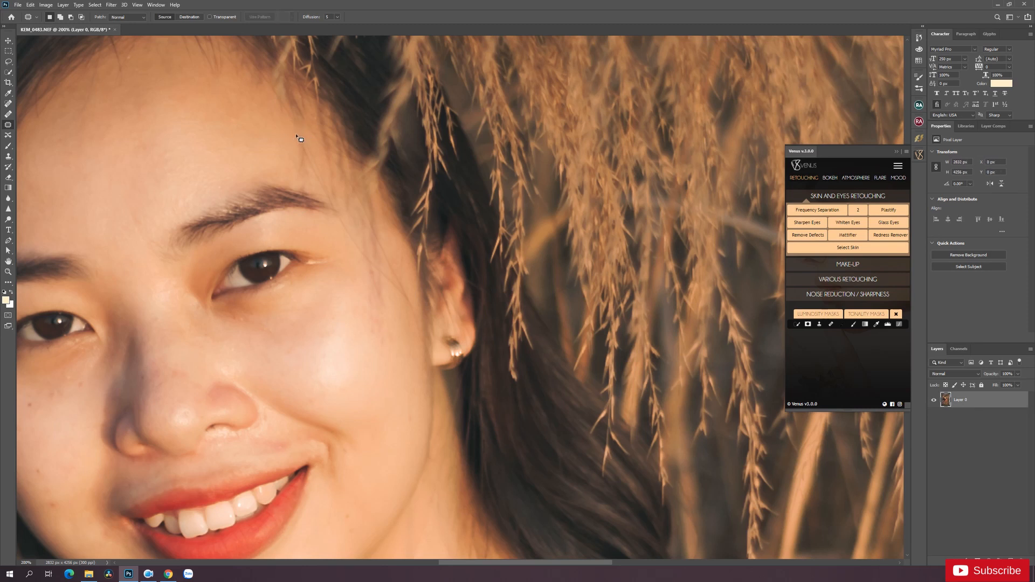
Patch the stray hairs on the forehead above the outer end of the eyebrow on the sunlit side.
mouse_move(298, 129)
left_mouse_down()
mouse_move(300, 149)
mouse_move(307, 141)
left_mouse_up()
mouse_move(307, 145)
left_mouse_down()
mouse_move(286, 146)
mouse_move(296, 175)
mouse_move(305, 177)
mouse_move(306, 148)
left_mouse_up()
key("ctrl+d")
mouse_move(305, 162)
left_mouse_down()
mouse_move(293, 157)
mouse_move(307, 157)
mouse_move(320, 188)
mouse_move(319, 150)
mouse_move(294, 153)
mouse_move(327, 162)
mouse_move(304, 160)
mouse_move(328, 185)
left_mouse_up()
key("ctrl+d")
key("ctrl+d")
key("ctrl+d")
left_click_drag(329, 189, 314, 181)
key("ctrl+d")
left_click_drag(370, 226, 329, 195)
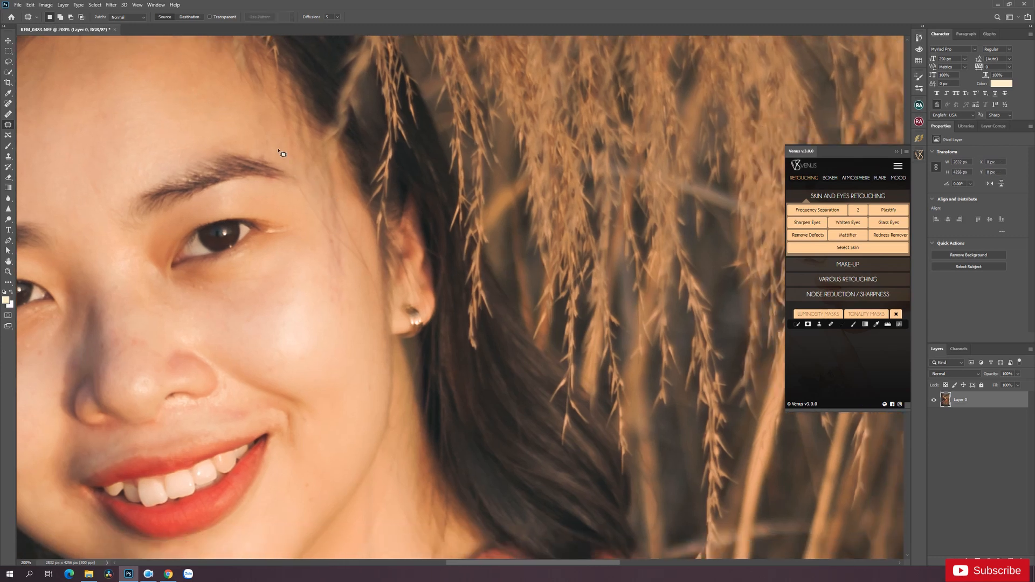
Patch the fine hair strands running from the end of the eyebrow down over the temple.
left_click_drag(285, 164, 273, 152)
key("ctrl+d")
left_click_drag(308, 191, 301, 187)
mouse_move(307, 197)
left_mouse_down()
mouse_move(315, 220)
mouse_move(327, 220)
mouse_move(310, 201)
left_mouse_up()
key("ctrl+d")
mouse_move(317, 218)
left_mouse_down()
mouse_move(309, 209)
mouse_move(307, 225)
left_mouse_up()
key("ctrl+d")
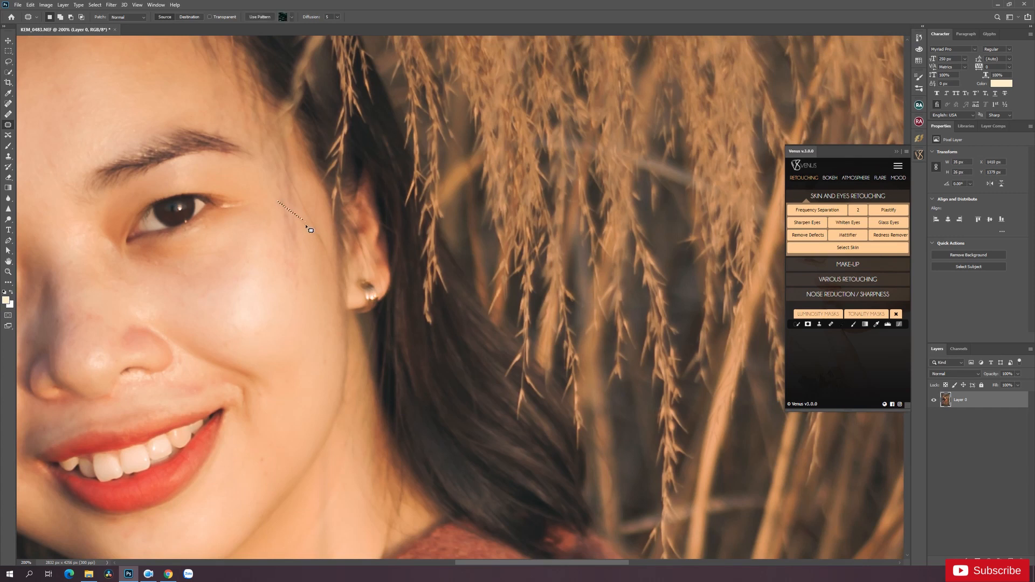
Replace the long stray hairs on the temple between the eye and the ear with clean skin using the Patch tool.
key("ctrl+d")
mouse_move(286, 268)
left_mouse_down()
mouse_move(296, 287)
mouse_move(276, 274)
mouse_move(288, 239)
mouse_move(294, 260)
mouse_move(303, 226)
mouse_move(271, 213)
mouse_move(300, 221)
mouse_move(297, 196)
left_mouse_up()
key("ctrl+d")
key("ctrl+d")
mouse_move(289, 213)
left_mouse_down()
mouse_move(277, 229)
mouse_move(322, 223)
mouse_move(305, 210)
mouse_move(301, 253)
mouse_move(328, 271)
mouse_move(324, 243)
mouse_move(317, 247)
left_mouse_up()
key("ctrl+d")
key("ctrl+d")
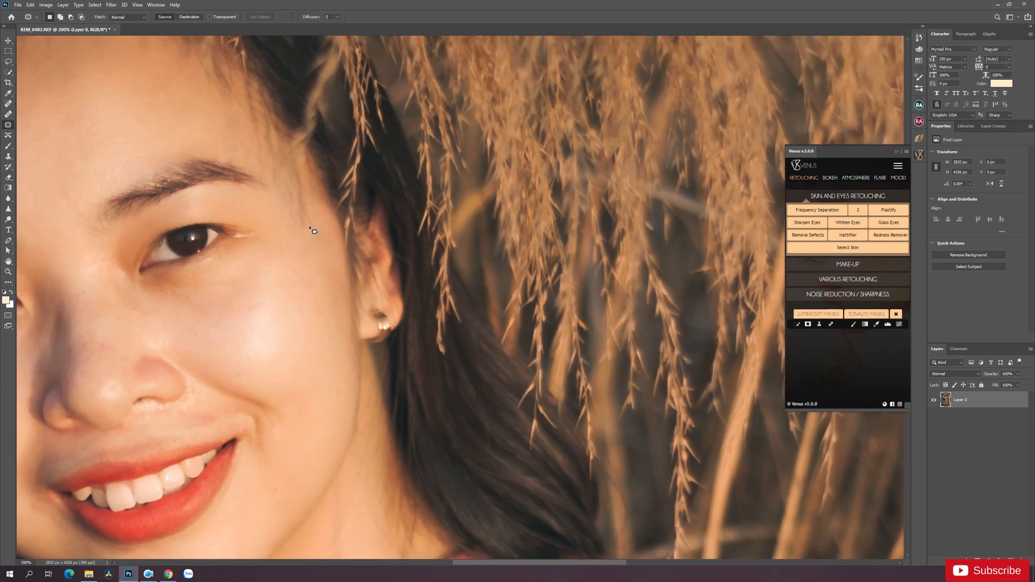
mouse_move(284, 205)
left_mouse_down()
mouse_move(293, 224)
mouse_move(293, 202)
mouse_move(298, 243)
left_mouse_up()
key("ctrl+d")
mouse_move(299, 207)
left_mouse_down()
mouse_move(305, 232)
mouse_move(321, 246)
mouse_move(316, 216)
mouse_move(340, 259)
mouse_move(320, 253)
mouse_move(331, 265)
mouse_move(335, 238)
mouse_move(335, 276)
left_mouse_up()
key("ctrl+d")
key("ctrl+d")
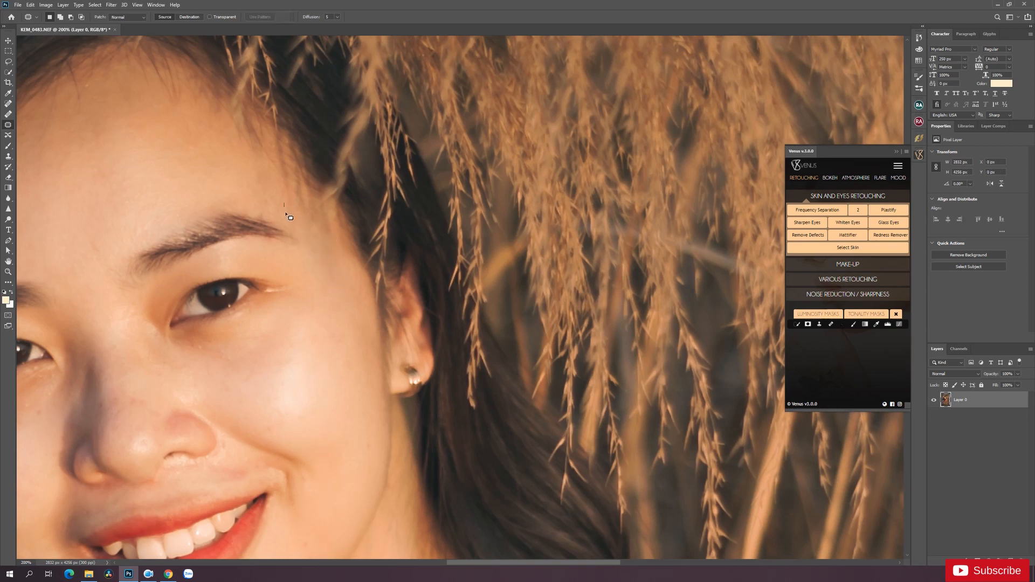
Patch the remaining hair traces between the eyebrow tip and the hairline.
mouse_move(297, 222)
left_mouse_down()
mouse_move(295, 196)
mouse_move(272, 195)
mouse_move(263, 211)
mouse_move(270, 198)
mouse_move(253, 188)
left_mouse_up()
key("ctrl+d")
key("ctrl+d")
left_click_drag(302, 220, 296, 210)
left_click_drag(297, 217, 286, 211)
key("ctrl+d")
Remove the small moles on the shaded cheek and the spots near the mouth and nose with the Spot Healing Brush.
left_click_drag(239, 252, 405, 255)
left_click_drag(363, 296, 379, 223)
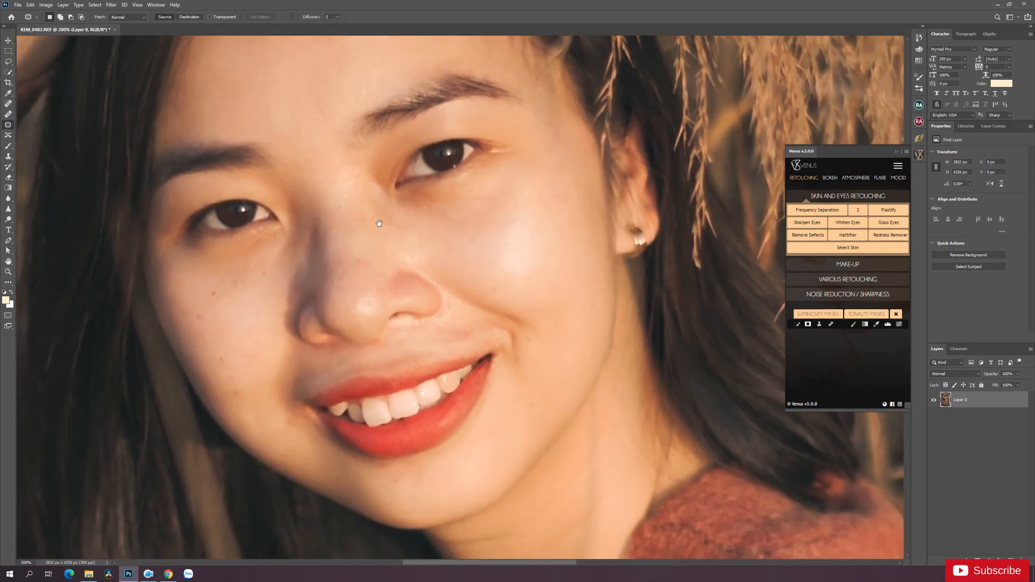
left_click_drag(320, 245, 377, 227)
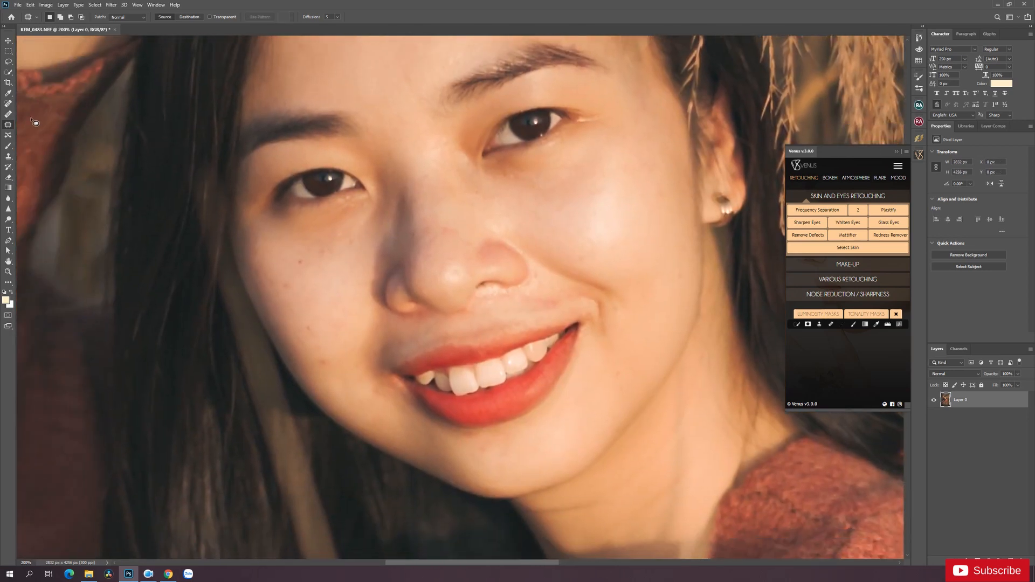
left_click(8, 104)
left_click(352, 241)
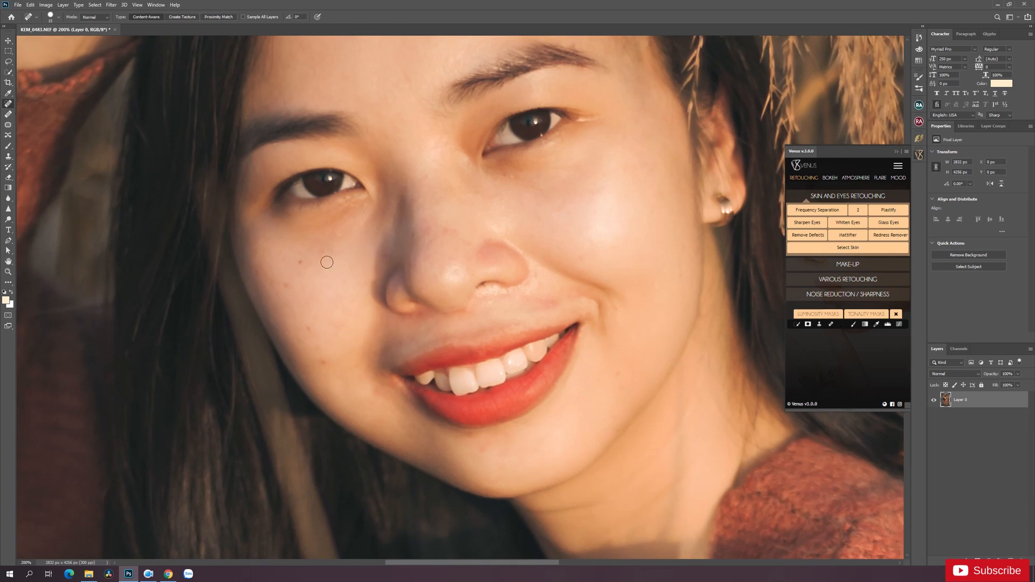
left_click(285, 286)
left_click(324, 365)
left_click(377, 392)
left_click(414, 239)
Heal the marks on the chin, jaw and neck with the Spot Healing Brush.
left_click_drag(468, 308, 416, 277)
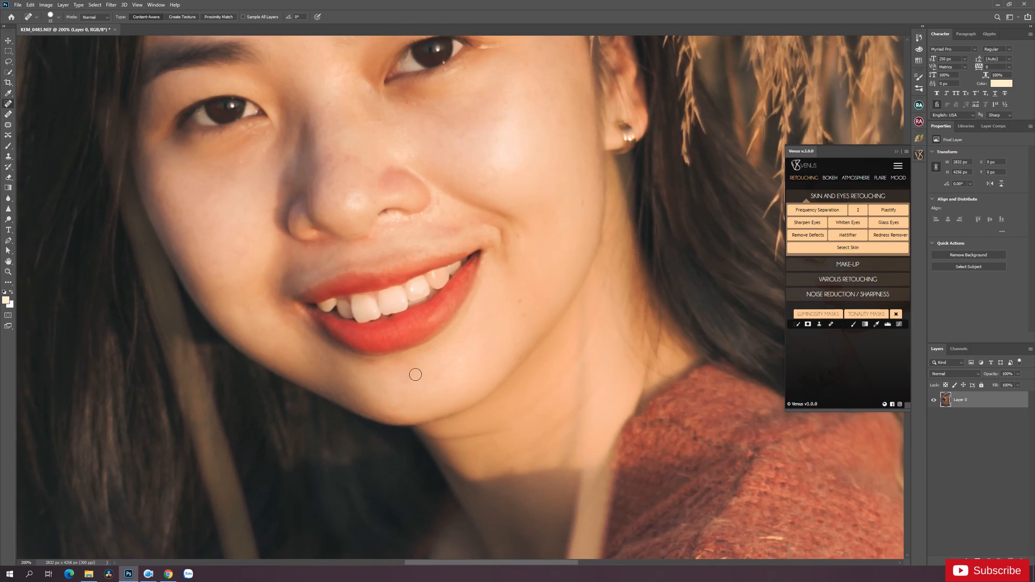
left_click_drag(429, 339, 394, 347)
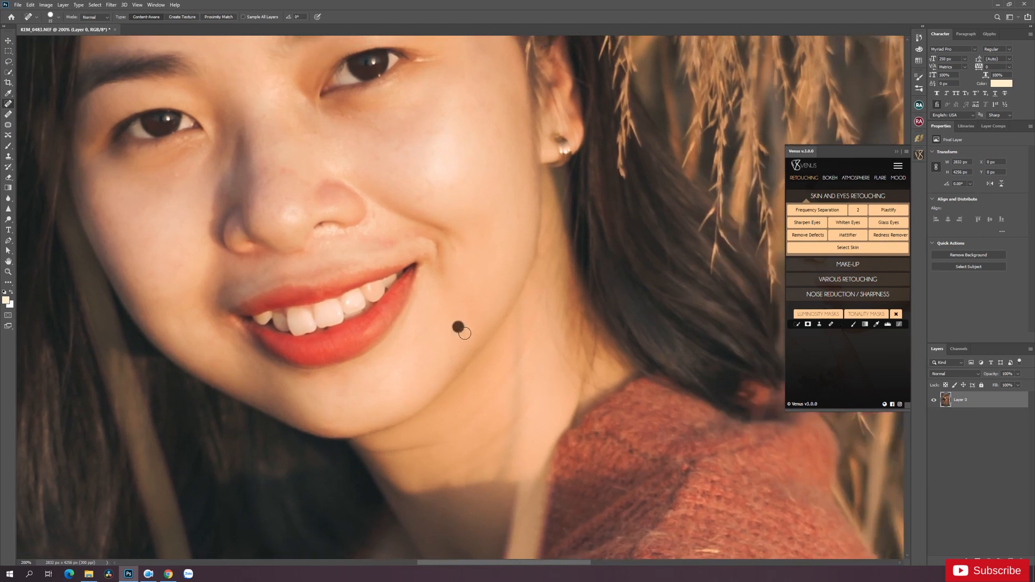
left_click_drag(460, 326, 449, 321)
scroll(448, 321, "down", 3)
left_click_drag(369, 368, 459, 364)
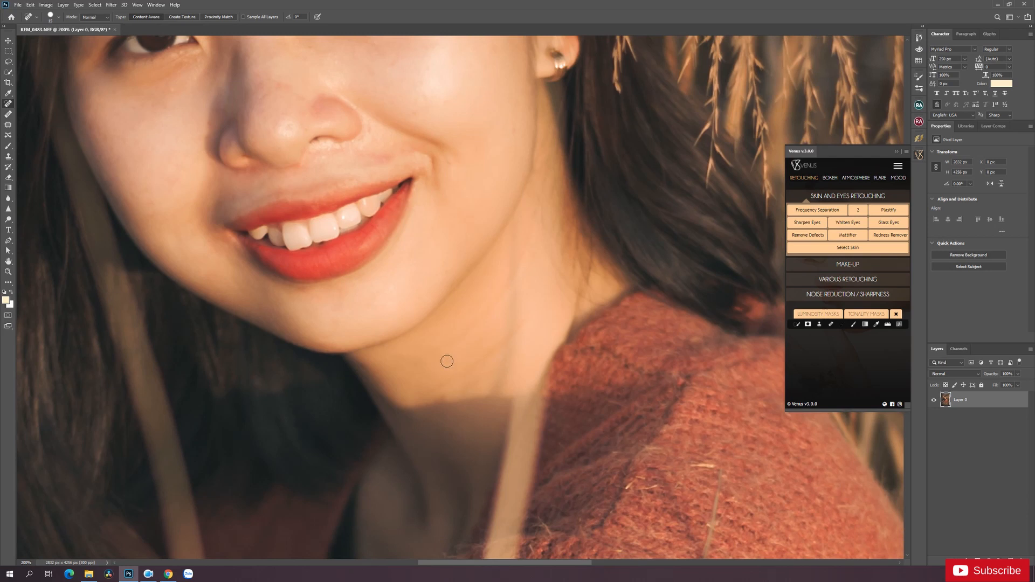
mouse_move(533, 235)
left_mouse_down()
mouse_move(529, 227)
mouse_move(526, 262)
left_mouse_up()
mouse_move(511, 299)
left_mouse_down()
mouse_move(503, 289)
mouse_move(454, 343)
left_mouse_up()
mouse_move(528, 323)
left_mouse_down()
mouse_move(527, 312)
mouse_move(501, 363)
mouse_move(457, 384)
left_mouse_up()
Heal the small blemishes around the sunlit cheek's smile line and the bridge of the nose.
mouse_move(562, 266)
left_mouse_down()
mouse_move(431, 239)
mouse_move(426, 304)
left_mouse_up()
left_click_drag(406, 242, 399, 269)
left_click_drag(413, 260, 461, 291)
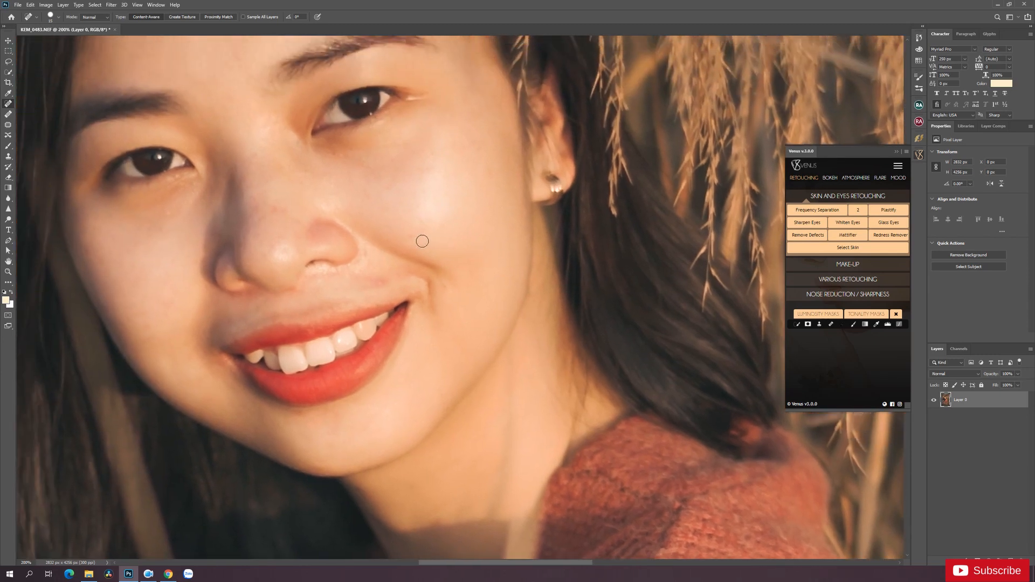
left_click(414, 238)
left_click(274, 209)
Smooth the skin between the nose, the upper lip and the smile line with the Patch tool.
left_click(8, 126)
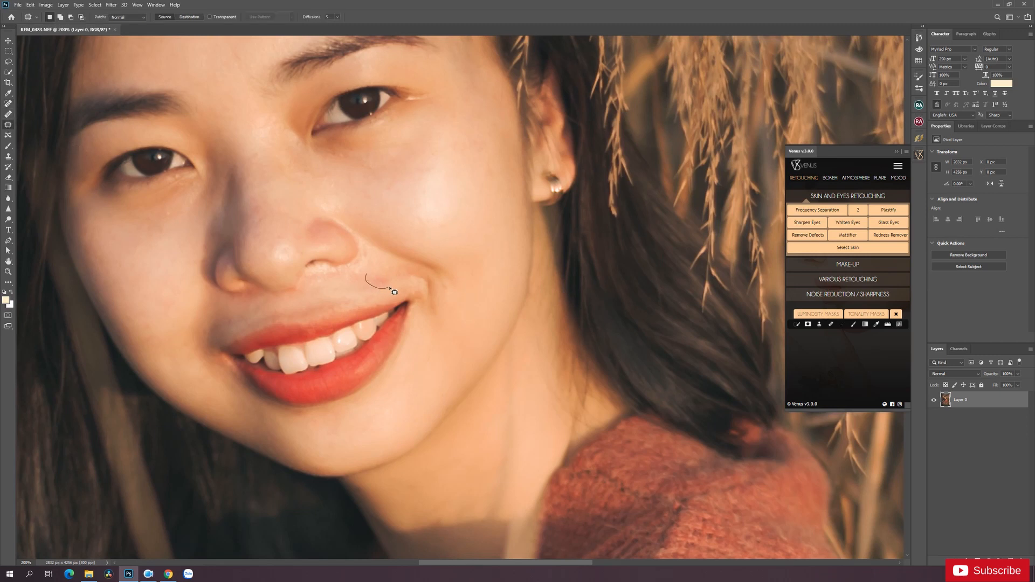
mouse_move(389, 288)
left_mouse_down()
mouse_move(390, 279)
mouse_move(354, 285)
left_mouse_up()
key("ctrl+d")
left_click_drag(430, 286, 379, 288)
mouse_move(382, 297)
left_mouse_down()
mouse_move(395, 278)
mouse_move(408, 299)
mouse_move(383, 276)
left_mouse_up()
key("ctrl+d")
key("ctrl+d")
mouse_move(377, 283)
left_mouse_down()
mouse_move(401, 300)
mouse_move(354, 273)
mouse_move(374, 283)
mouse_move(376, 269)
mouse_move(392, 295)
mouse_move(352, 279)
mouse_move(364, 272)
mouse_move(357, 264)
mouse_move(400, 295)
mouse_move(509, 259)
mouse_move(532, 285)
left_mouse_up()
key("ctrl+d")
key("ctrl+d")
key("ctrl+d")
Patch a small area of skin on the shin of the raised leg.
left_click_drag(442, 207, 512, 347)
mouse_move(502, 256)
left_mouse_down()
mouse_move(488, 327)
mouse_move(477, 130)
left_mouse_up()
left_click_drag(483, 436, 448, 221)
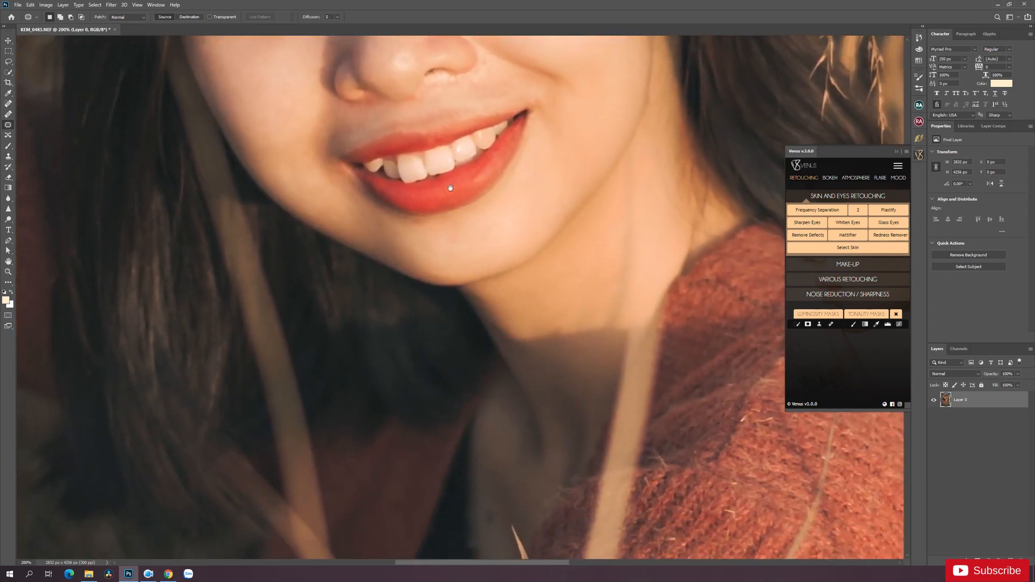
left_click_drag(548, 416, 458, 206)
mouse_move(477, 151)
left_mouse_down()
mouse_move(413, 311)
mouse_move(439, 243)
mouse_move(416, 191)
left_mouse_up()
mouse_move(427, 327)
left_mouse_down()
mouse_move(452, 223)
mouse_move(378, 264)
left_mouse_up()
key("z")
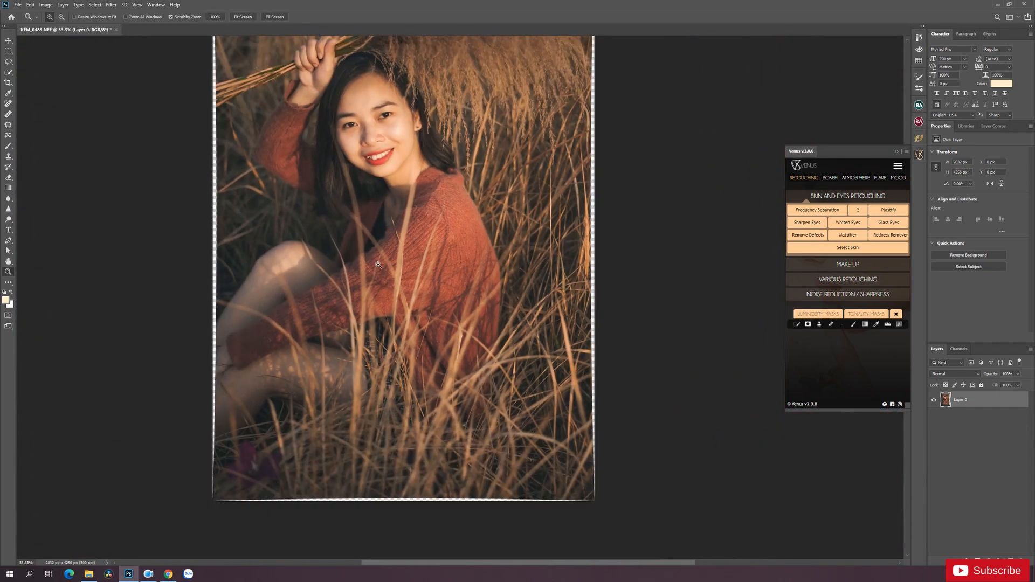
left_click(320, 262)
left_click(269, 303)
left_click(267, 305)
left_click_drag(270, 306, 376, 272)
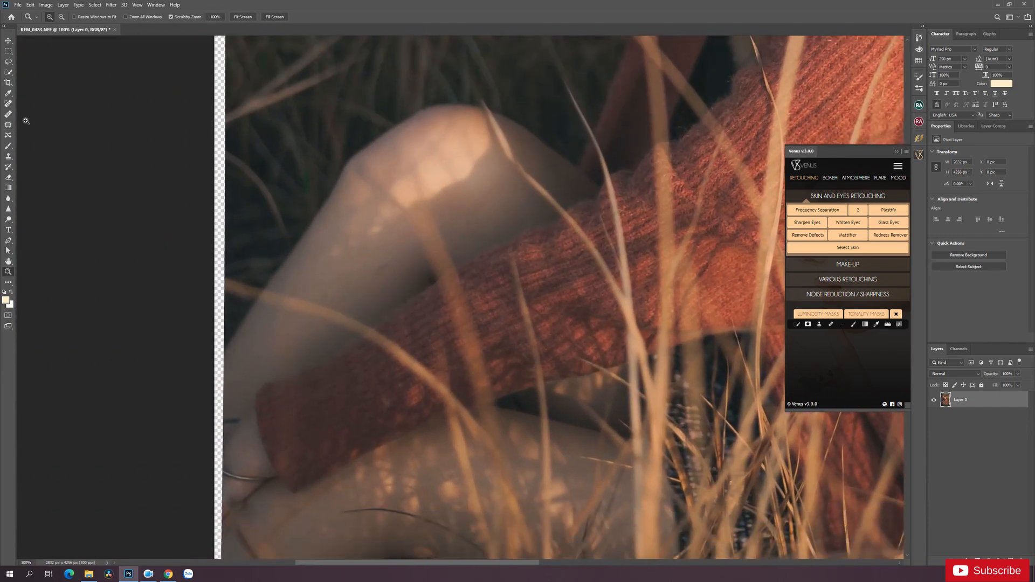
left_click(9, 125)
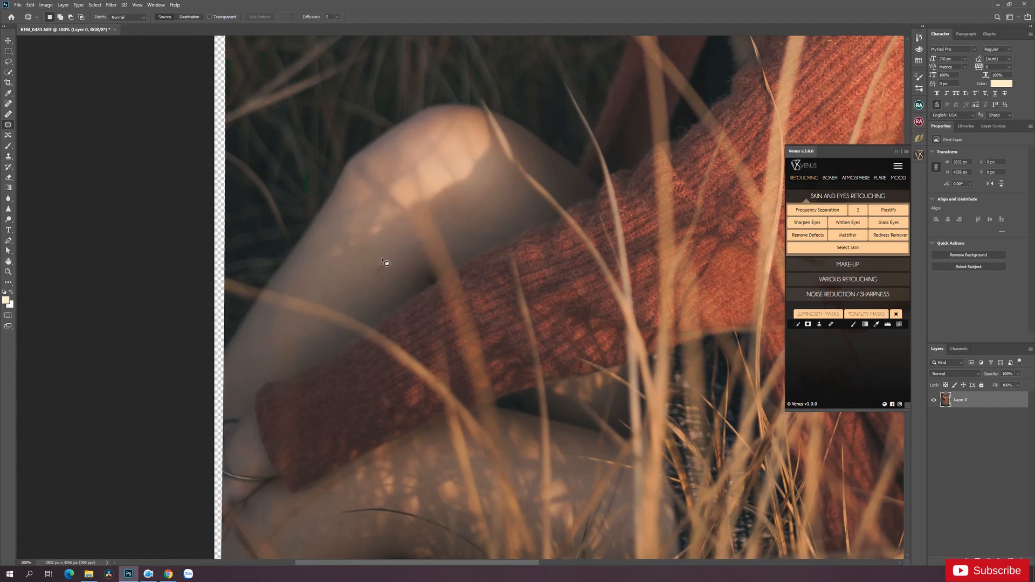
mouse_move(383, 259)
left_mouse_down()
mouse_move(371, 273)
mouse_move(397, 264)
mouse_move(393, 252)
mouse_move(372, 260)
left_mouse_up()
key("ctrl+d")
Examine the retouched skin in the context of the whole portrait.
key("z")
left_click(458, 241, "alt")
left_click(458, 241, "alt")
left_click(458, 241, "alt")
left_click(458, 241, "alt")
left_click(472, 241)
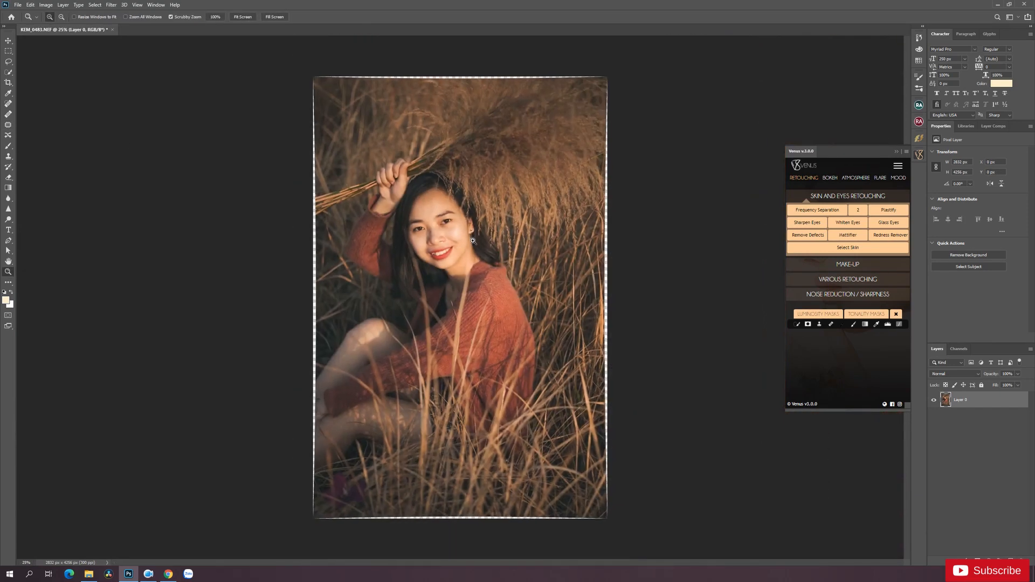
key("v")
left_click_drag(509, 282, 483, 248)
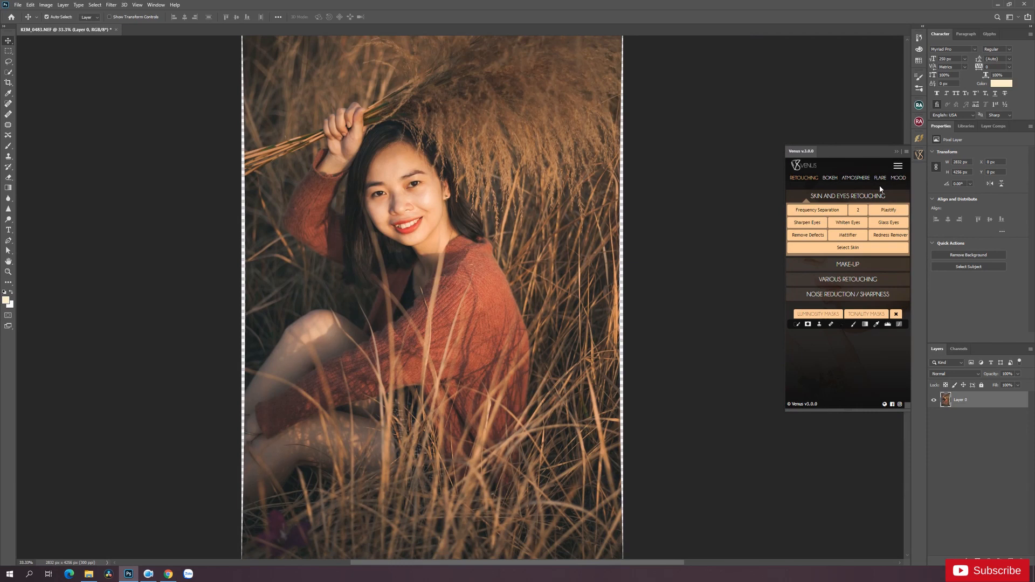
Add the Beautify White Skin effect and fill its layer mask with white to cover the whole image.
left_click(846, 294)
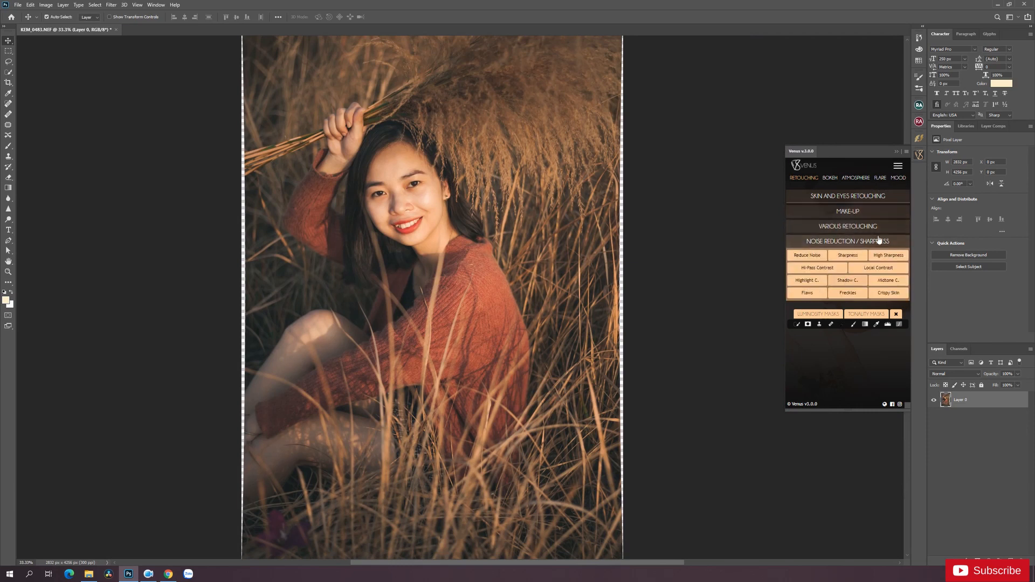
left_click(919, 139)
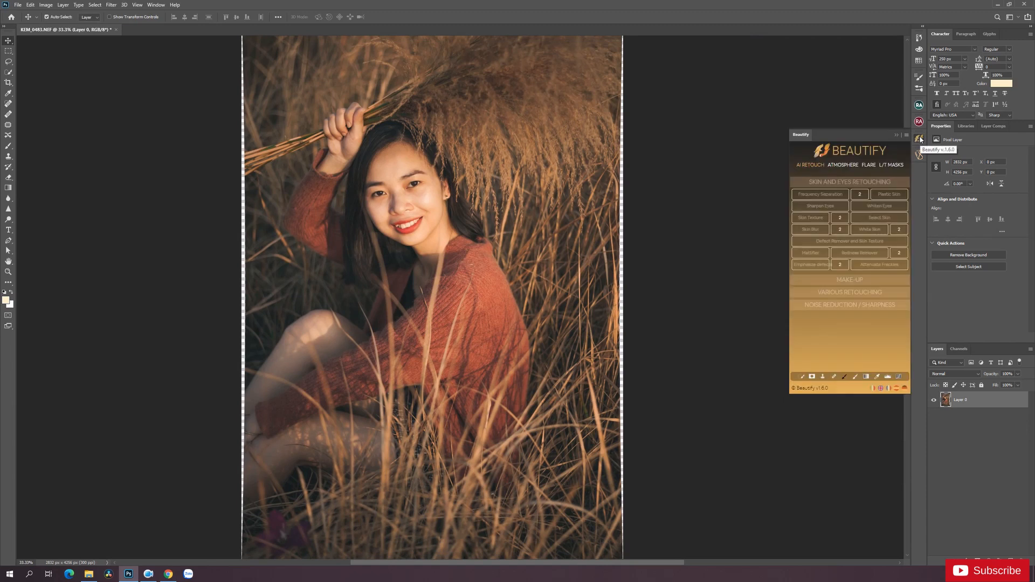
left_click(866, 231)
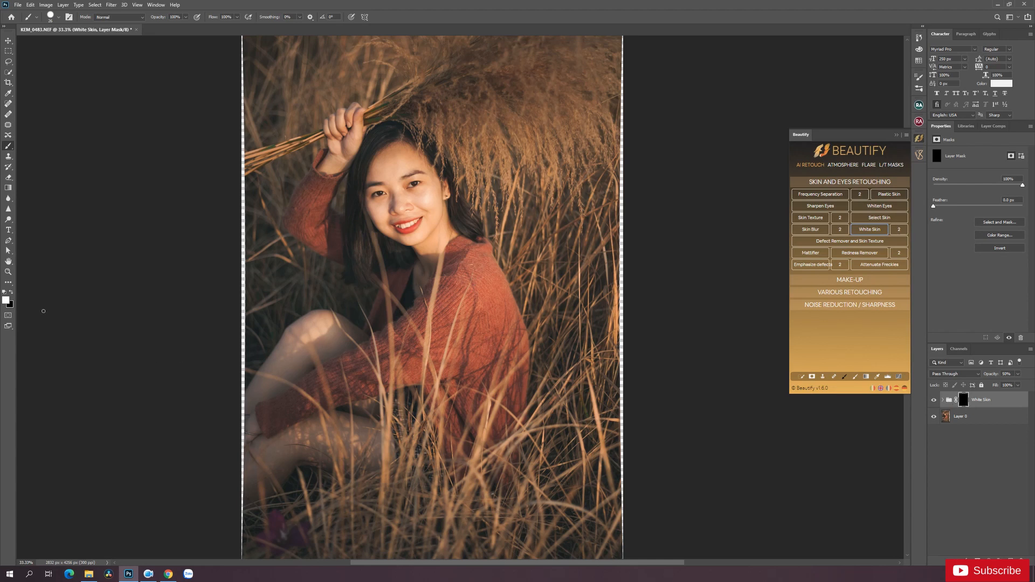
left_click(9, 292)
left_click(11, 293)
key("alt+BackSpace")
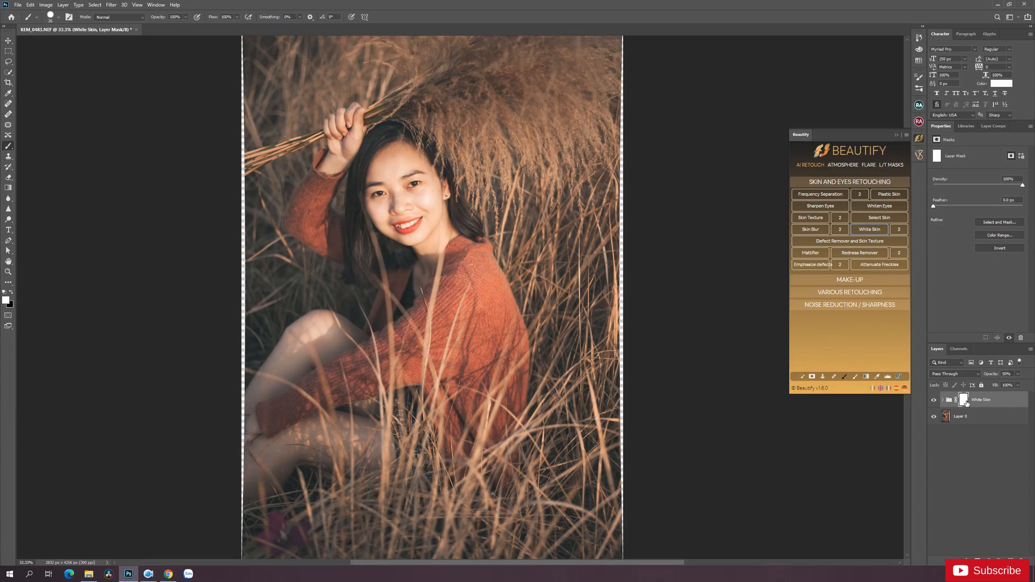
Lower the opacity of the White Skin group to about 20%.
key("ctrl+minus")
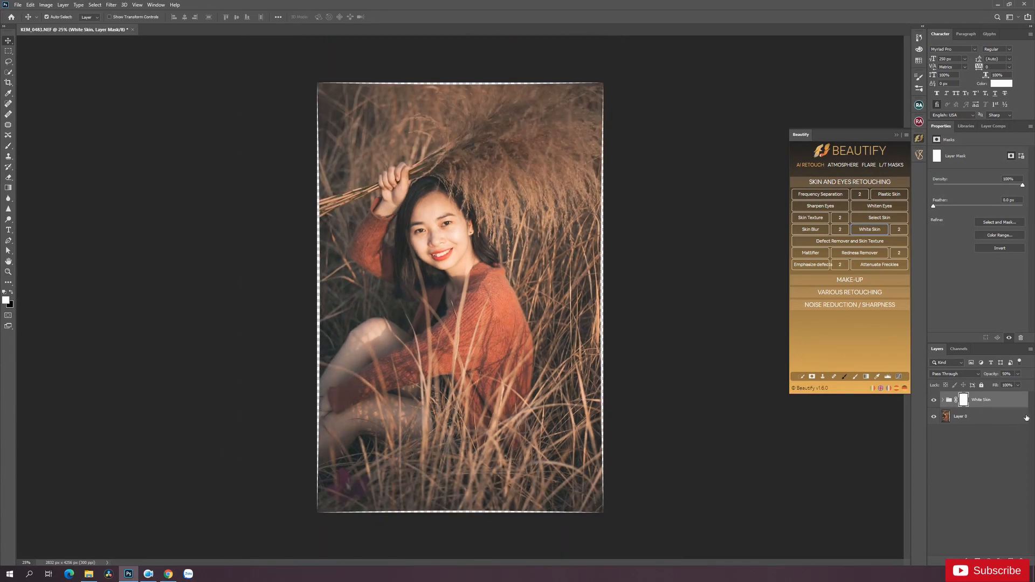
left_click(1018, 375)
left_click_drag(1000, 387, 1001, 387)
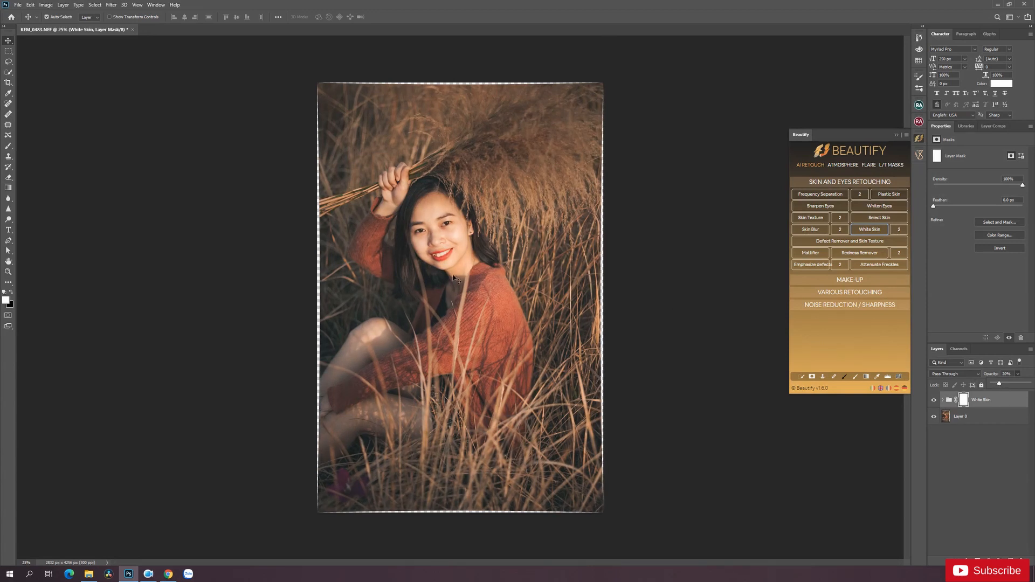
Open the Venus retouching panel beside the portrait.
key("ctrl+plus")
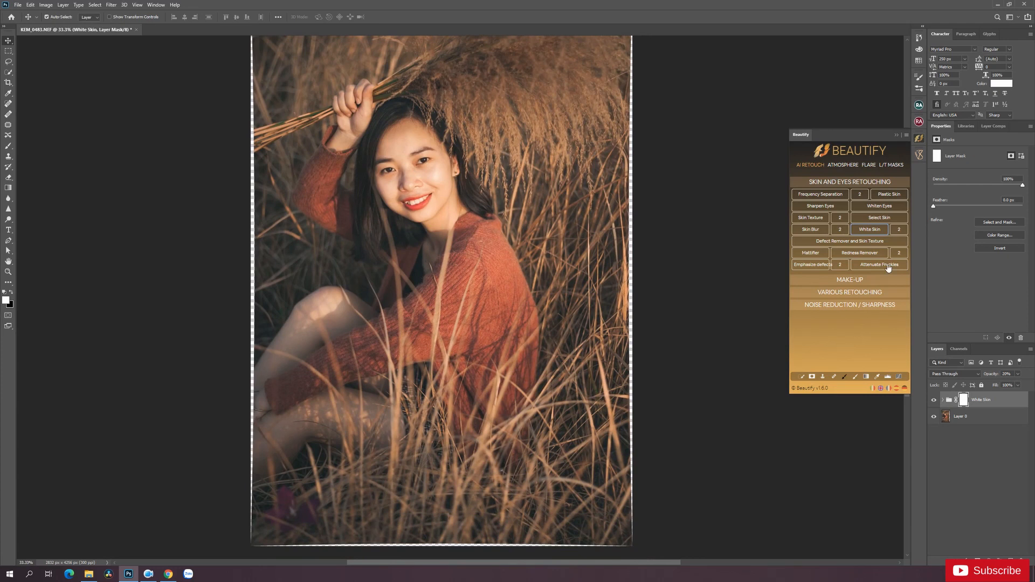
left_click(919, 155)
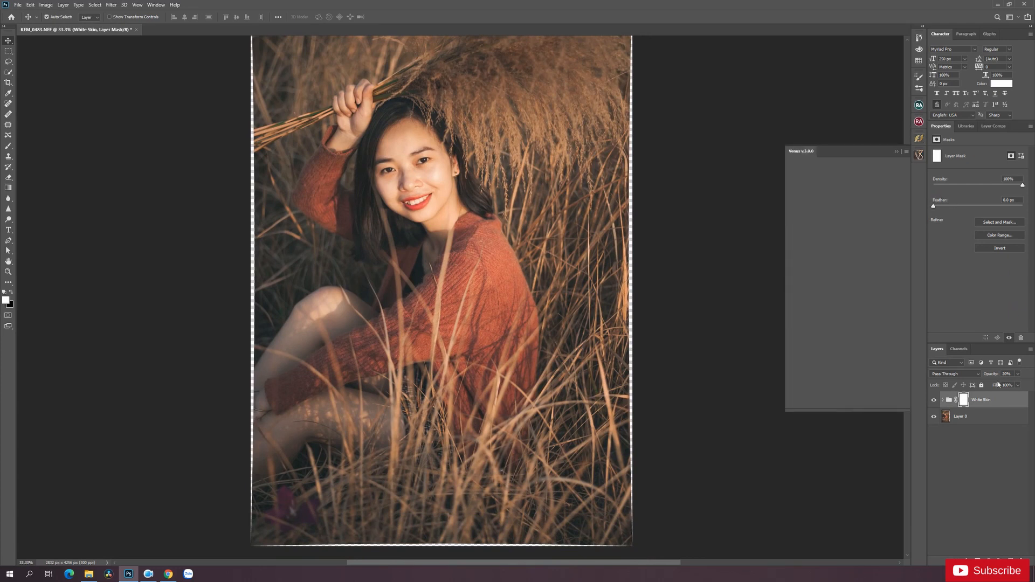
left_click(848, 278)
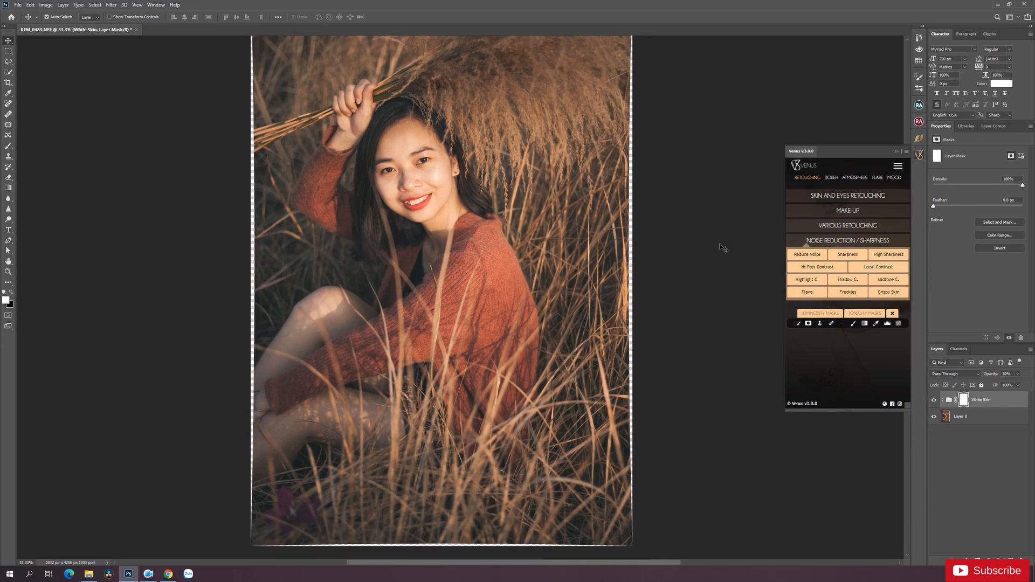
Stamp all visible layers into a new layer above the White Skin group.
left_click(412, 166, "ctrl")
left_click(412, 166, "ctrl")
left_click(412, 165, "ctrl")
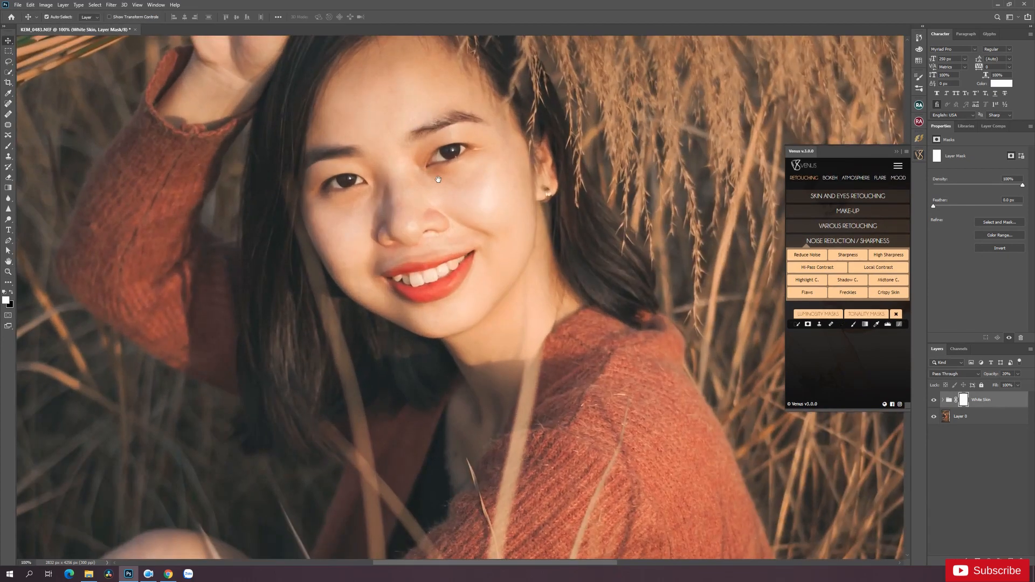
left_click_drag(784, 294, 754, 317)
left_click(954, 399)
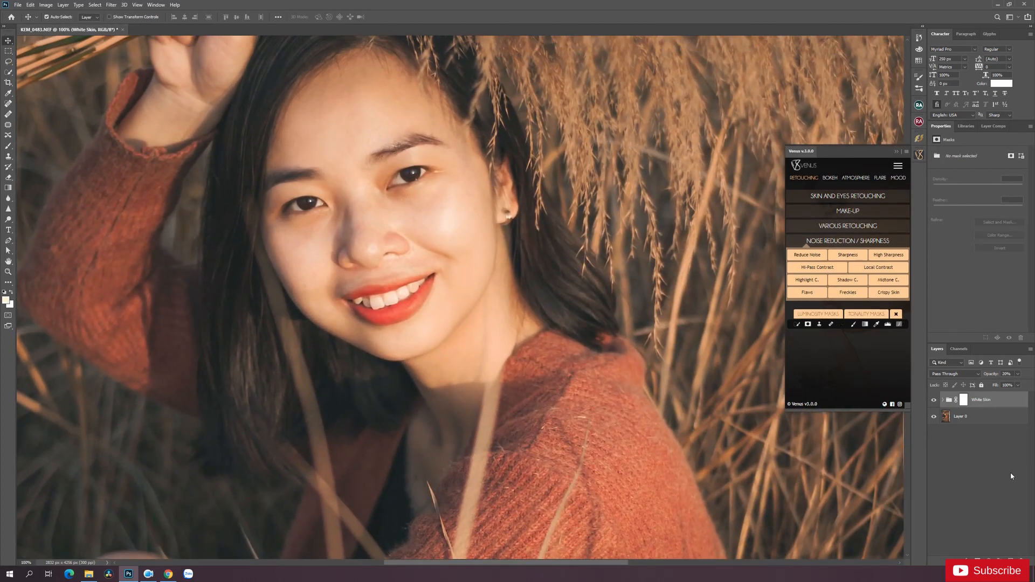
key("ctrl+shift+alt+n")
key("ctrl+shift+alt+e")
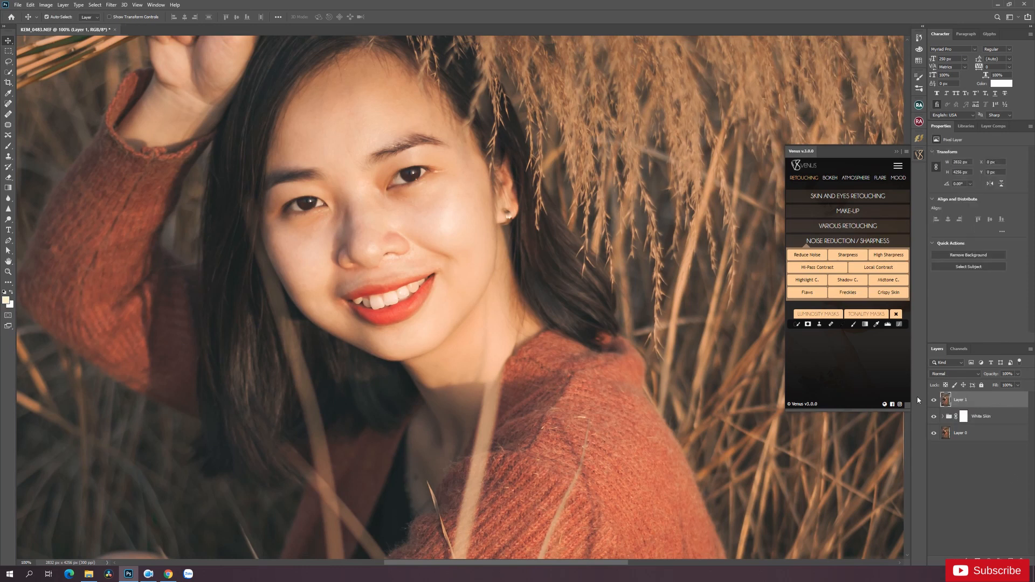
Smooth the skin on the merged layer with the Imagenomic Portraiture 3 filter, using the Smoothing: Medium preset.
left_click(111, 5)
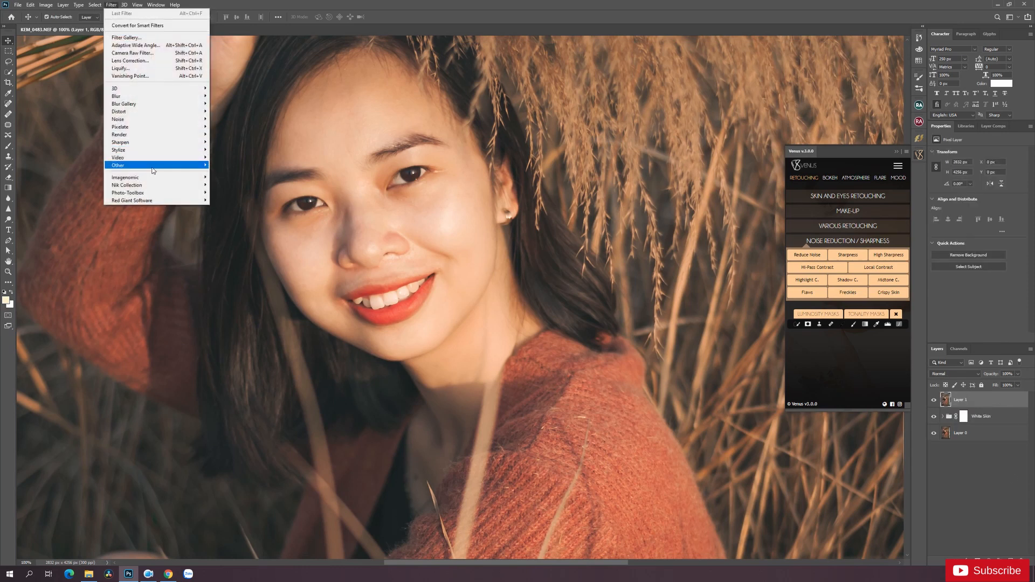
mouse_move(177, 179)
left_click(241, 186)
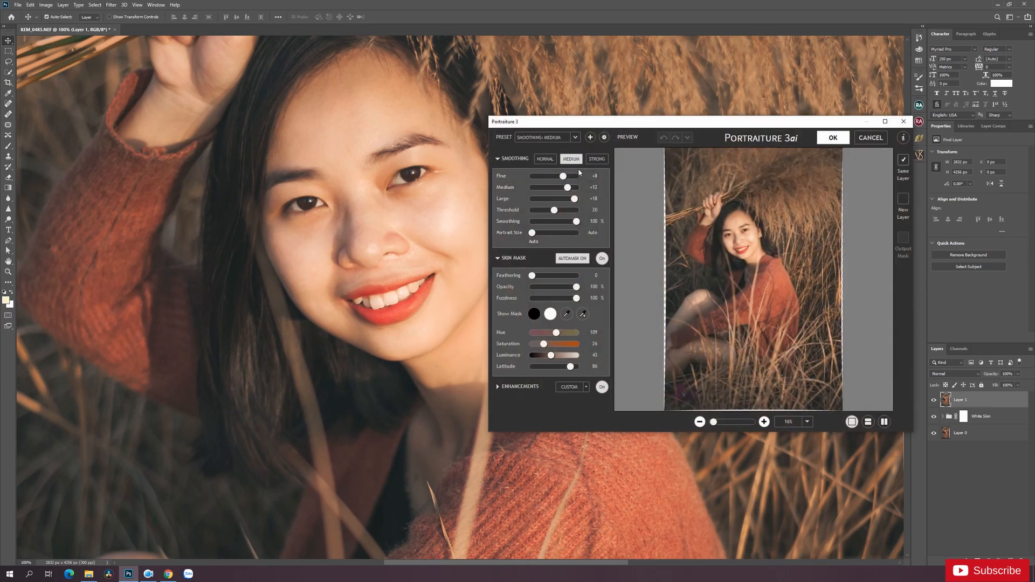
left_click(833, 137)
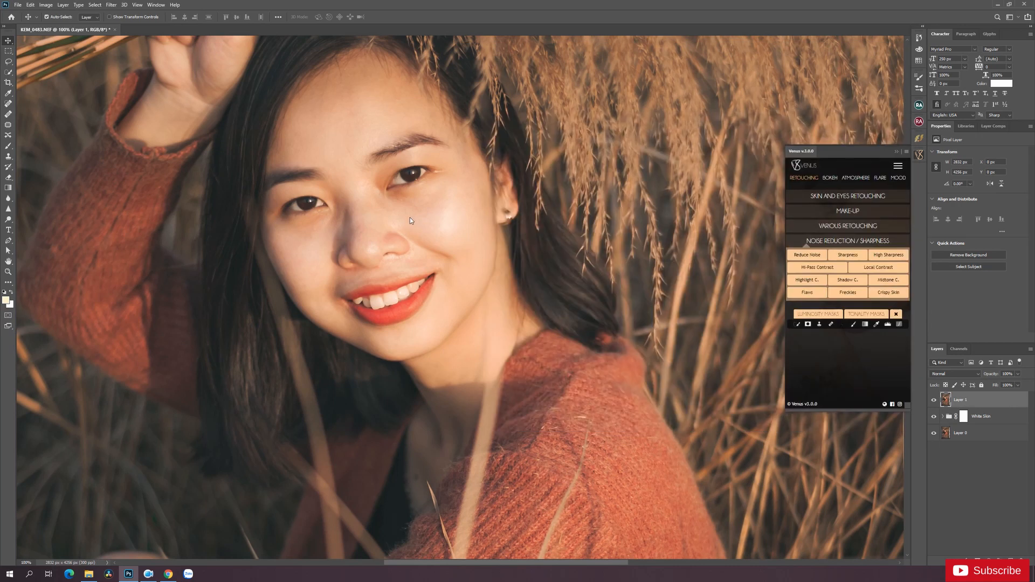
left_click(381, 208, "ctrl")
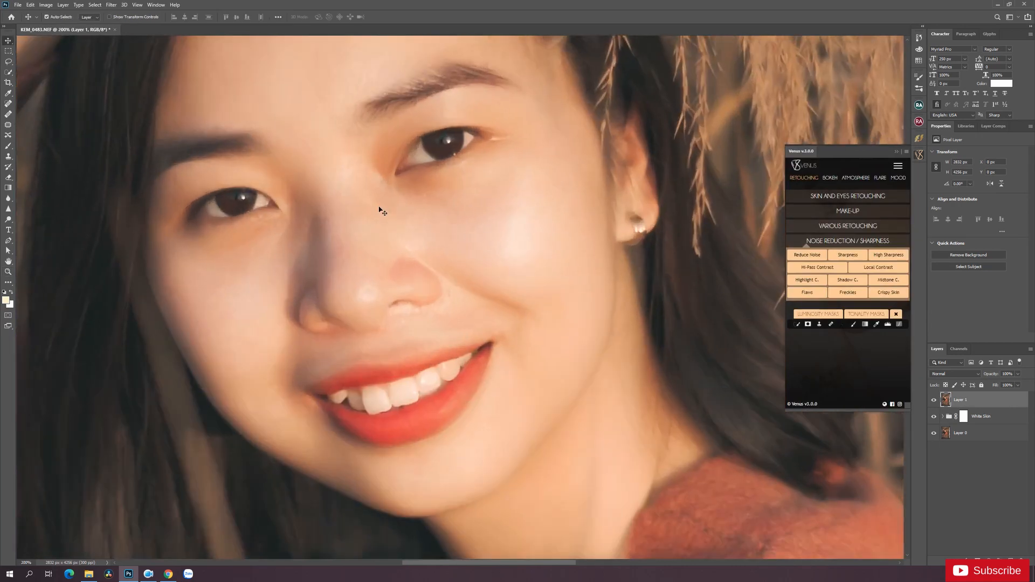
left_click(383, 207, "alt")
left_click_drag(386, 208, 435, 228)
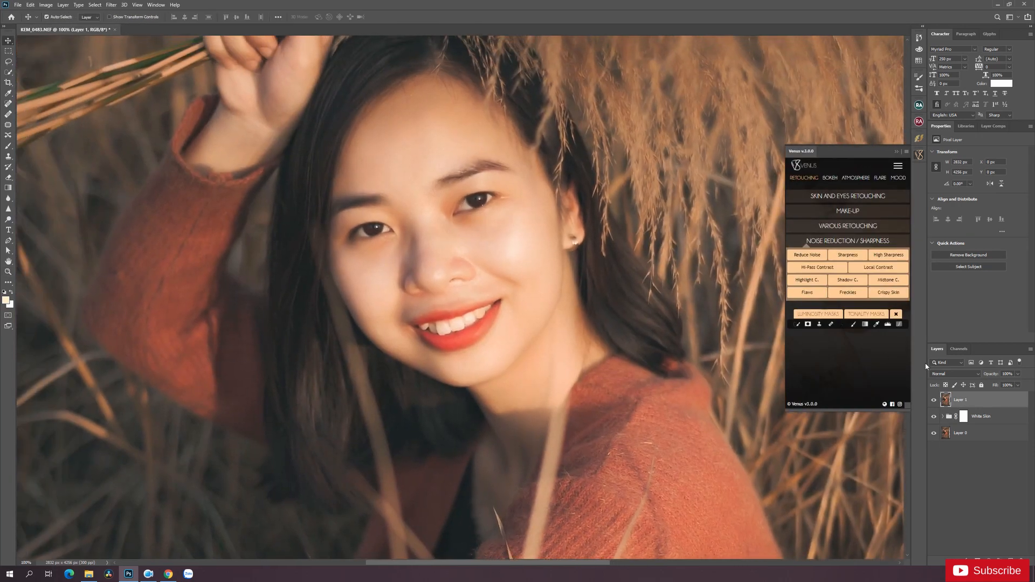
Add a layer mask to Layer 1 and fill it with black to hide the smoothing.
left_click(977, 561)
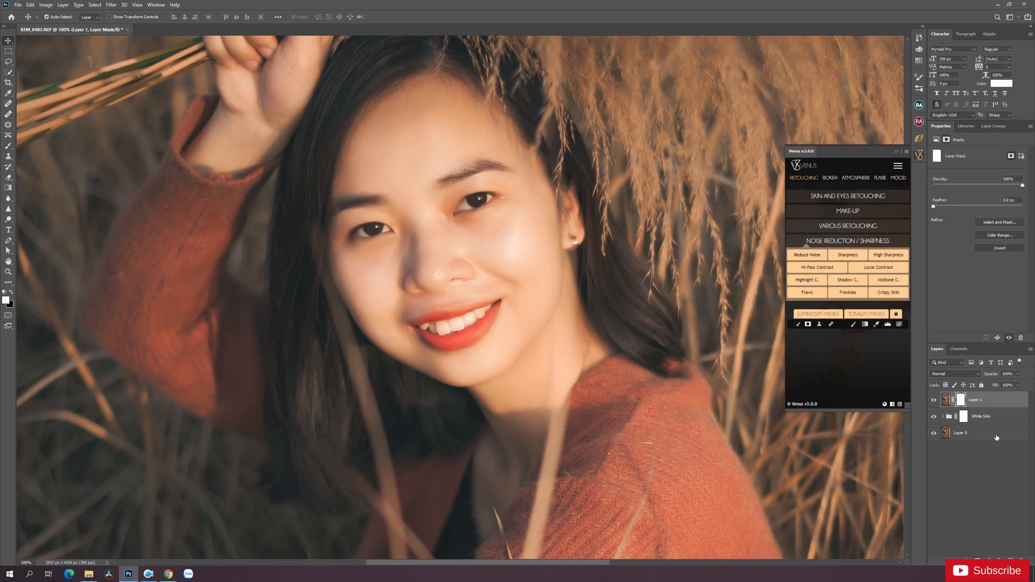
left_click(13, 293)
key("alt+BackSpace")
Paint white on Layer 1's mask with the Brush to reveal the smoothing over the face, neck and raised hand.
left_click_drag(485, 227, 514, 242)
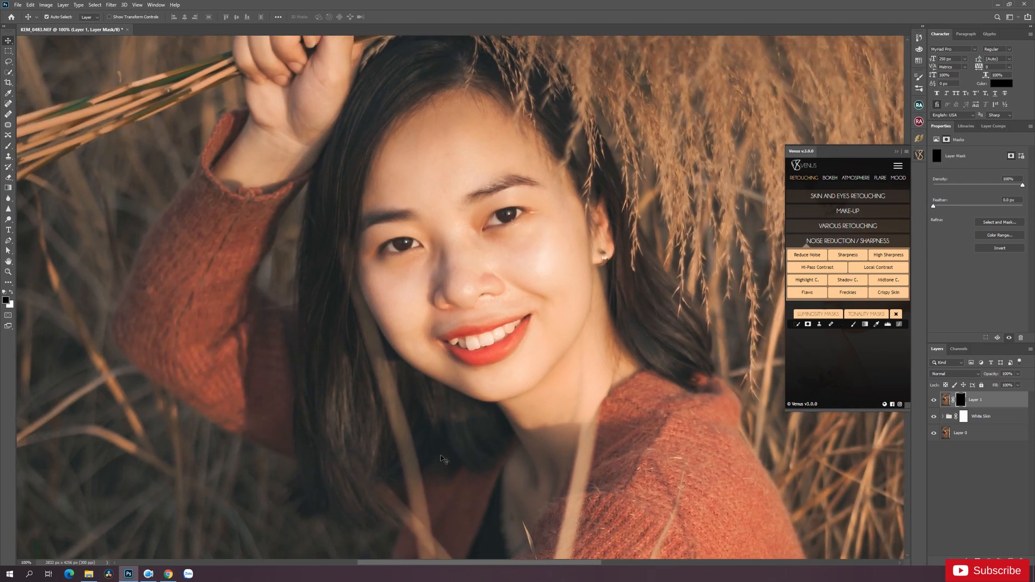
key("b")
left_click(13, 293)
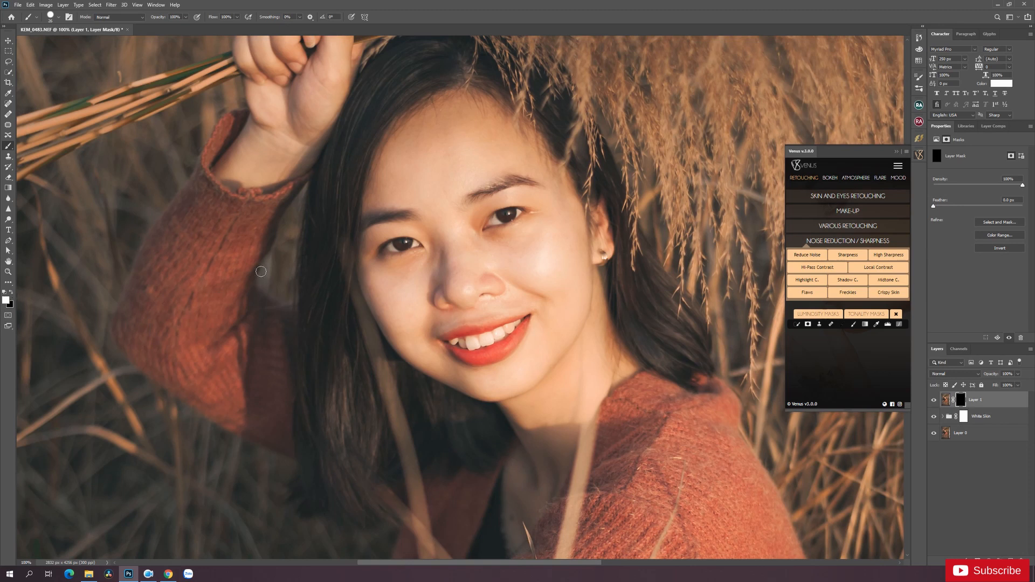
mouse_move(434, 221)
left_mouse_down()
mouse_move(465, 220)
mouse_move(488, 172)
mouse_move(483, 183)
mouse_move(462, 167)
mouse_move(432, 192)
mouse_move(411, 277)
mouse_move(416, 317)
mouse_move(438, 351)
mouse_move(469, 356)
mouse_move(523, 395)
left_mouse_up()
mouse_move(568, 370)
left_mouse_down()
mouse_move(582, 259)
mouse_move(515, 161)
mouse_move(480, 151)
mouse_move(528, 190)
mouse_move(548, 273)
mouse_move(531, 282)
mouse_move(485, 252)
mouse_move(491, 353)
left_mouse_up()
left_click_drag(477, 227, 496, 227, "alt")
left_click_drag(527, 273, 509, 276, "alt")
left_click_drag(617, 325, 575, 317, "alt")
mouse_move(595, 278)
left_mouse_down("alt")
mouse_move(616, 225)
mouse_move(612, 262)
left_mouse_up("alt")
mouse_move(607, 305)
left_mouse_down()
mouse_move(622, 371)
mouse_move(592, 416)
mouse_move(597, 365)
mouse_move(539, 426)
mouse_move(565, 481)
mouse_move(584, 457)
left_mouse_up()
mouse_move(570, 496)
left_mouse_down()
mouse_move(533, 536)
mouse_move(545, 475)
mouse_move(532, 481)
left_mouse_up()
left_click_drag(535, 421, 575, 362)
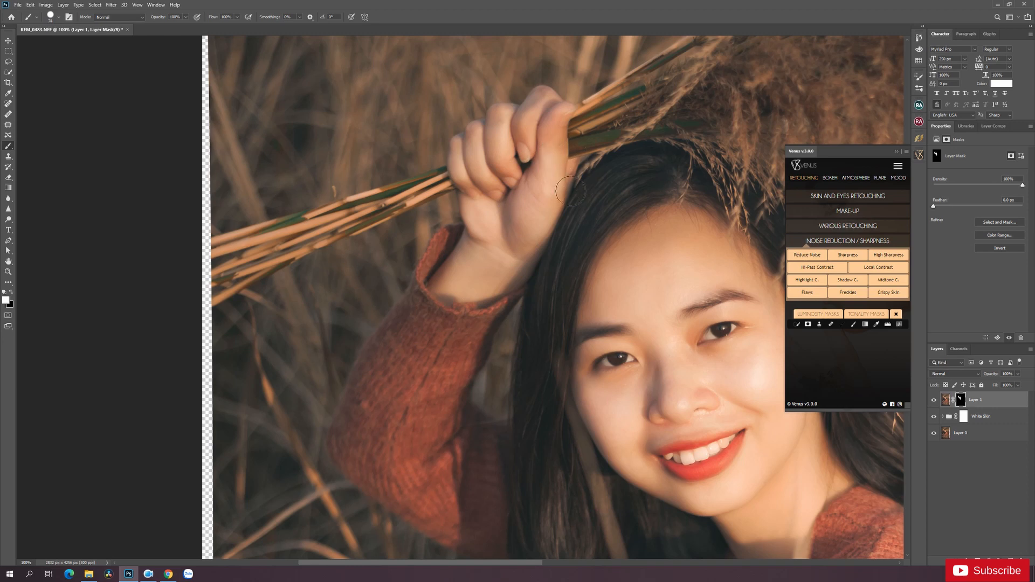
mouse_move(535, 186)
left_mouse_down()
mouse_move(579, 65)
mouse_move(511, 247)
mouse_move(571, 240)
mouse_move(554, 243)
left_mouse_up()
Examine the skin of the raised knee and legs, then the upper body of the portrait.
left_click(586, 239, "alt")
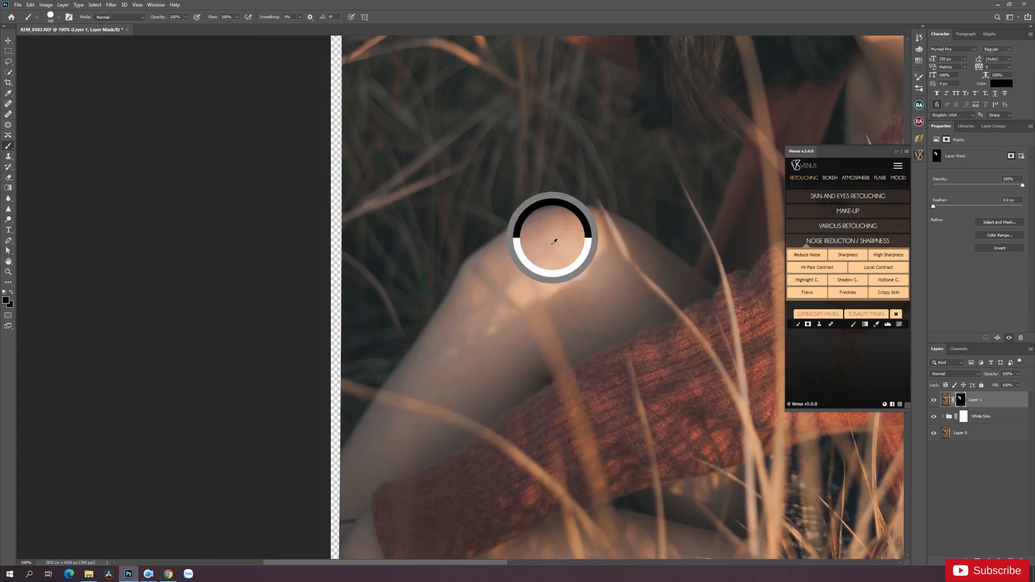
left_click(557, 228, "alt")
left_click(557, 229, "alt")
left_click(557, 229, "alt")
left_click(557, 229, "alt")
left_click(558, 229, "alt")
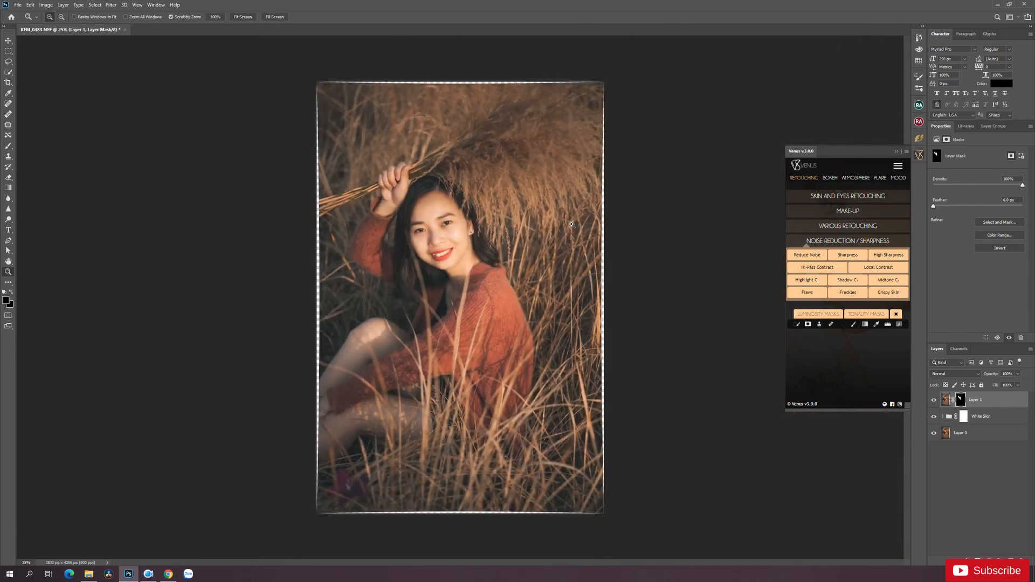
left_click(562, 228)
key("v")
left_click_drag(436, 275, 563, 193)
left_click(432, 283, "ctrl")
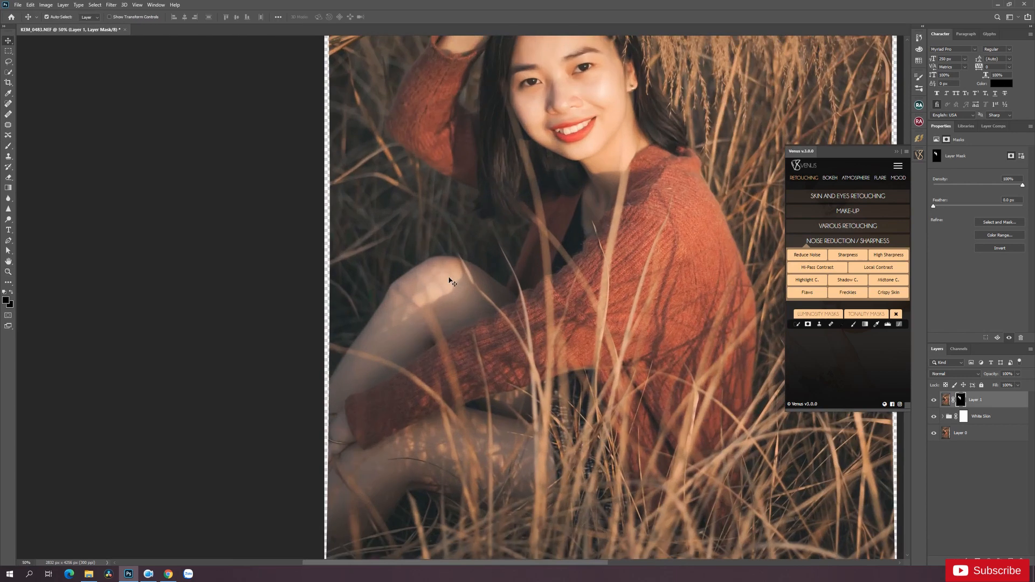
key("b")
left_click_drag(442, 297, 399, 339)
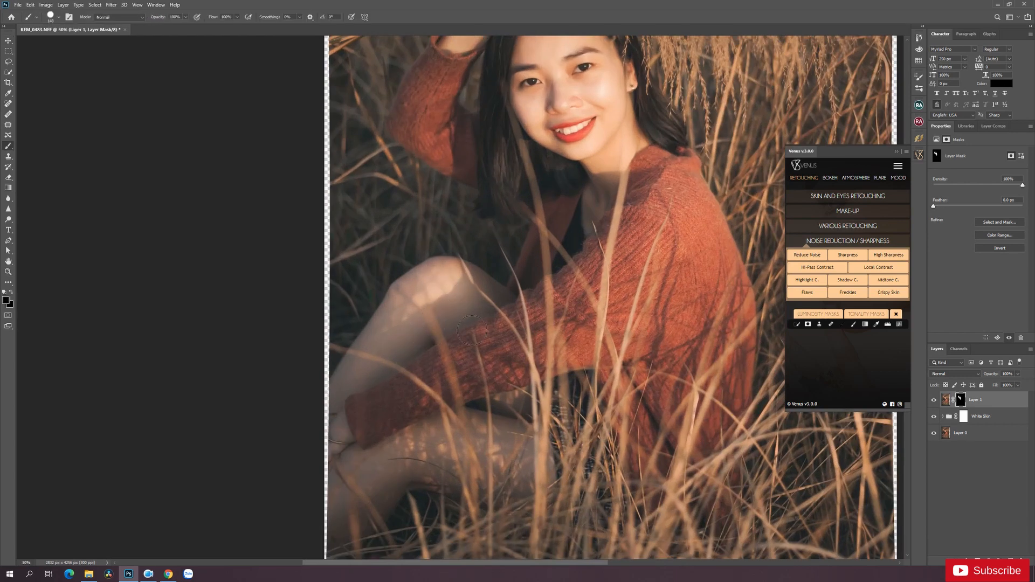
mouse_move(436, 358)
left_mouse_down()
mouse_move(384, 399)
mouse_move(358, 402)
mouse_move(353, 424)
mouse_move(377, 443)
left_mouse_up()
left_click_drag(605, 268, 546, 330)
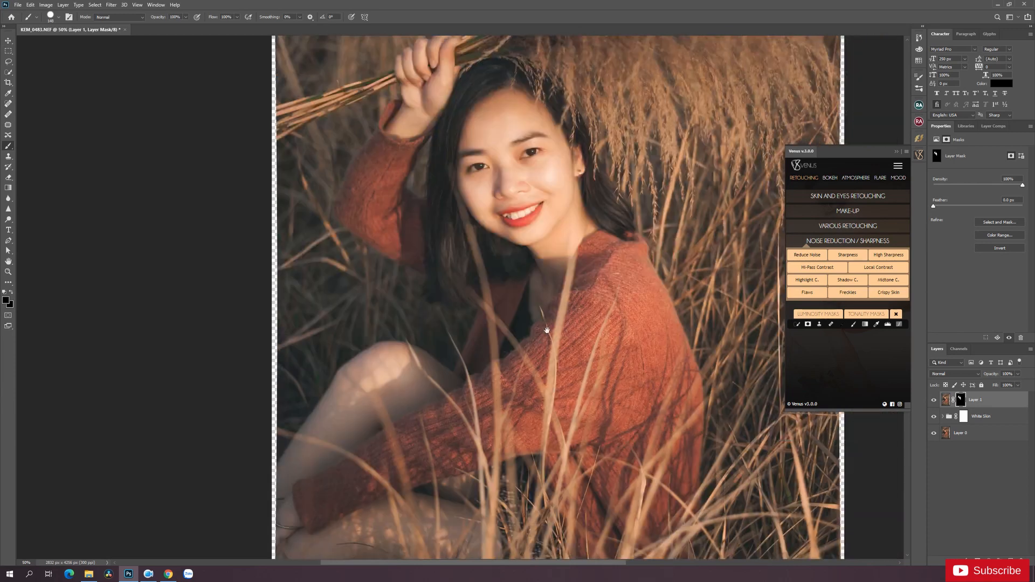
Paint white on Layer 1's mask with a smaller brush to touch up the smoothing on fine areas of the face.
key("ctrl+space")
left_click(485, 274, "ctrl")
left_click_drag(488, 266, 456, 284)
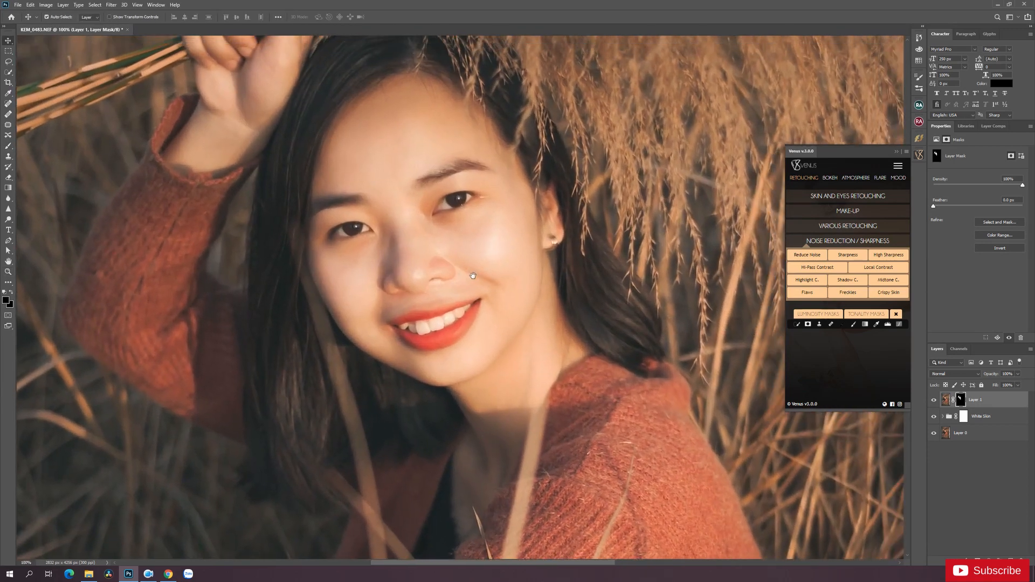
left_click(16, 293)
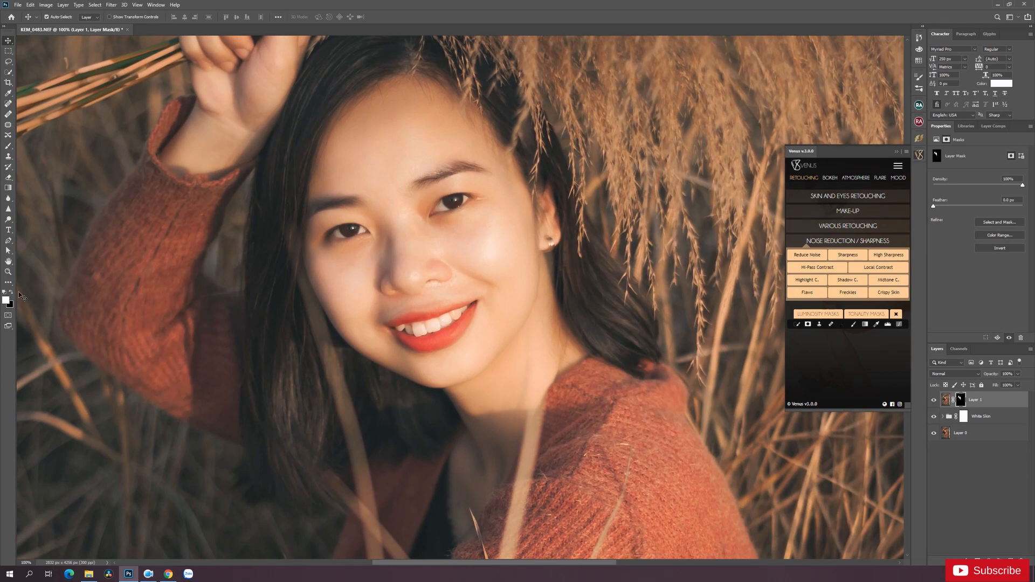
key("b")
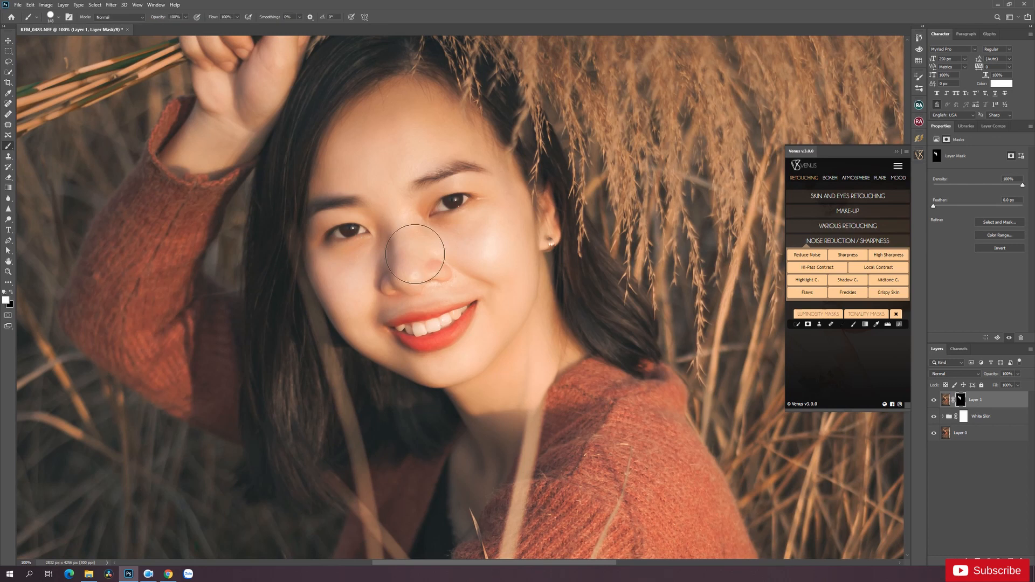
right_click(389, 223, "alt")
scroll(372, 229, "up", 1)
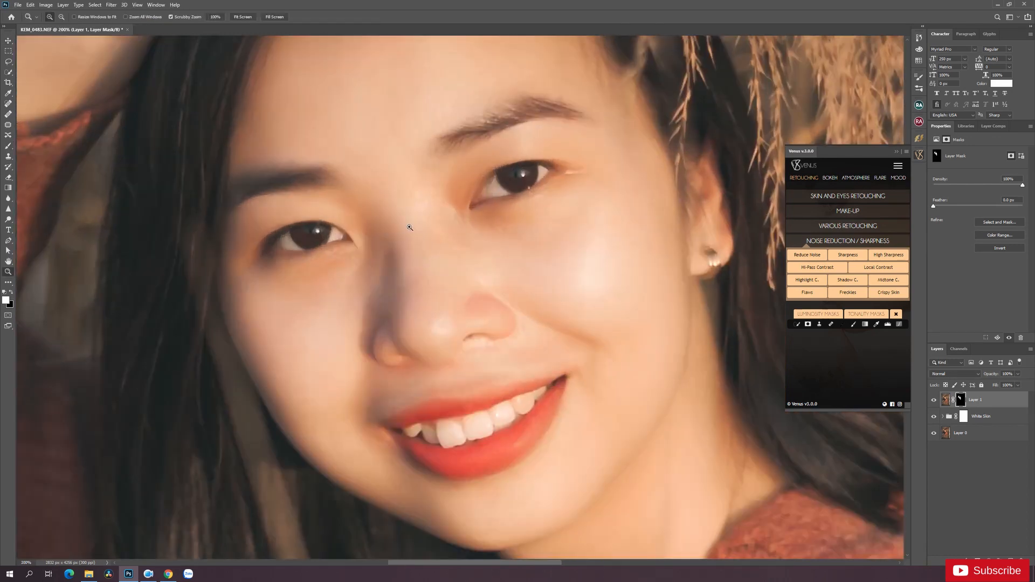
right_click(464, 210, "alt")
left_click_drag(460, 211, 451, 210)
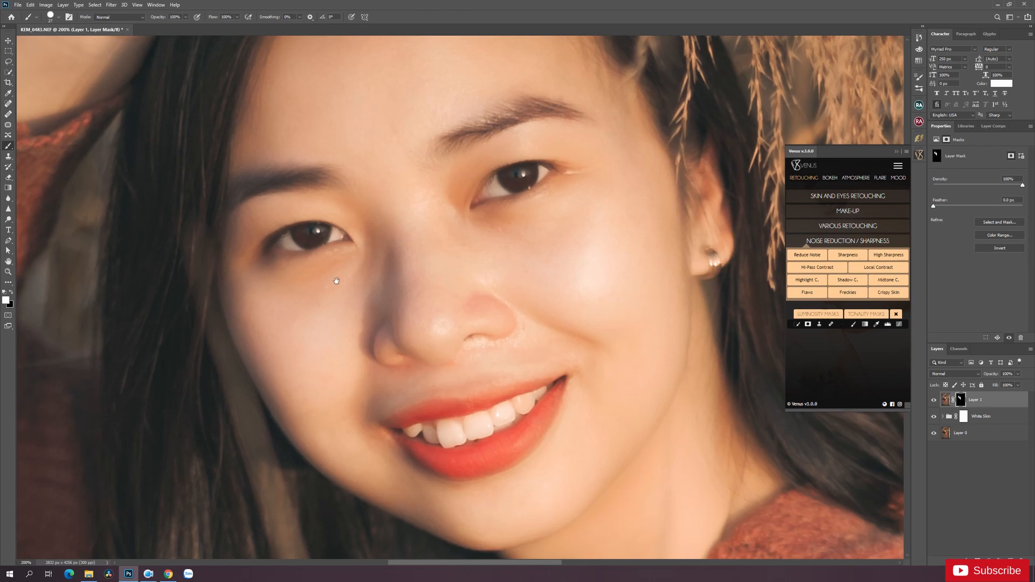
mouse_move(290, 408)
left_mouse_down()
mouse_move(358, 317)
mouse_move(362, 297)
left_mouse_up()
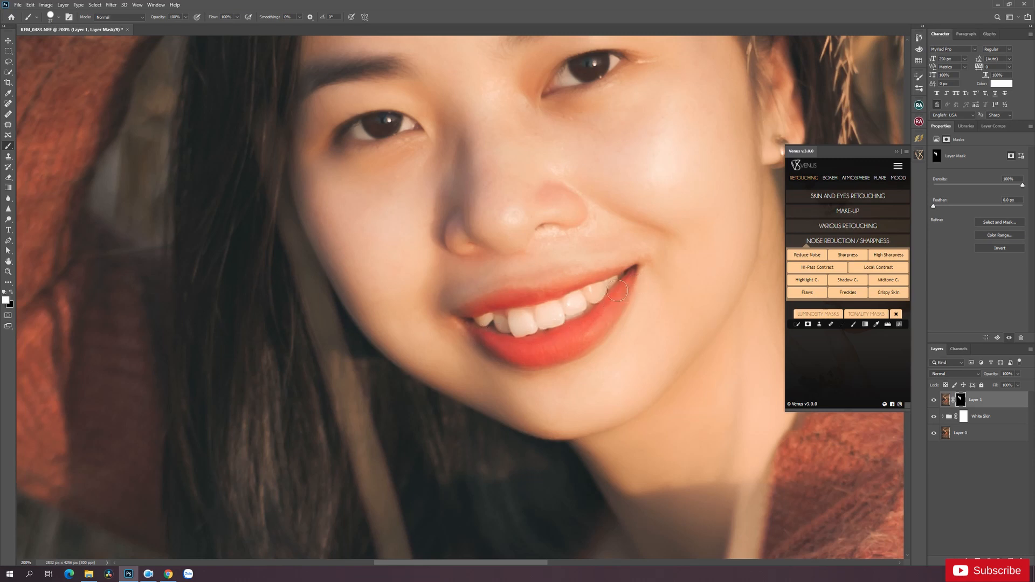
Load Layer 1's mask as a selection to check which skin it covers, and deselect it.
left_click(964, 402, "ctrl")
left_click_drag(664, 229, 630, 271)
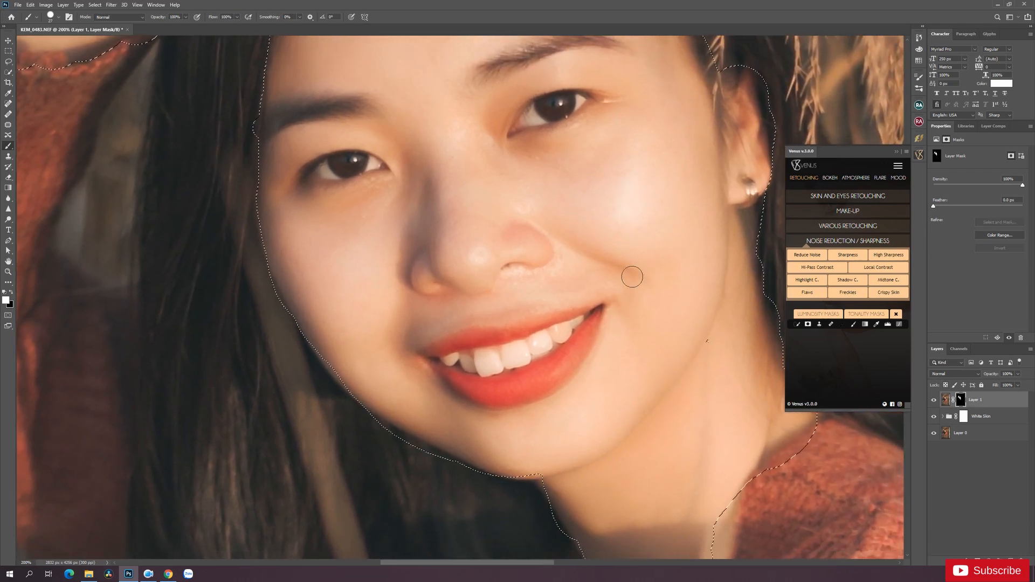
key("ctrl+d")
Paint black on Layer 1's mask over the eyes, eyebrows, lips and teeth to restore their original sharpness.
left_click(10, 292)
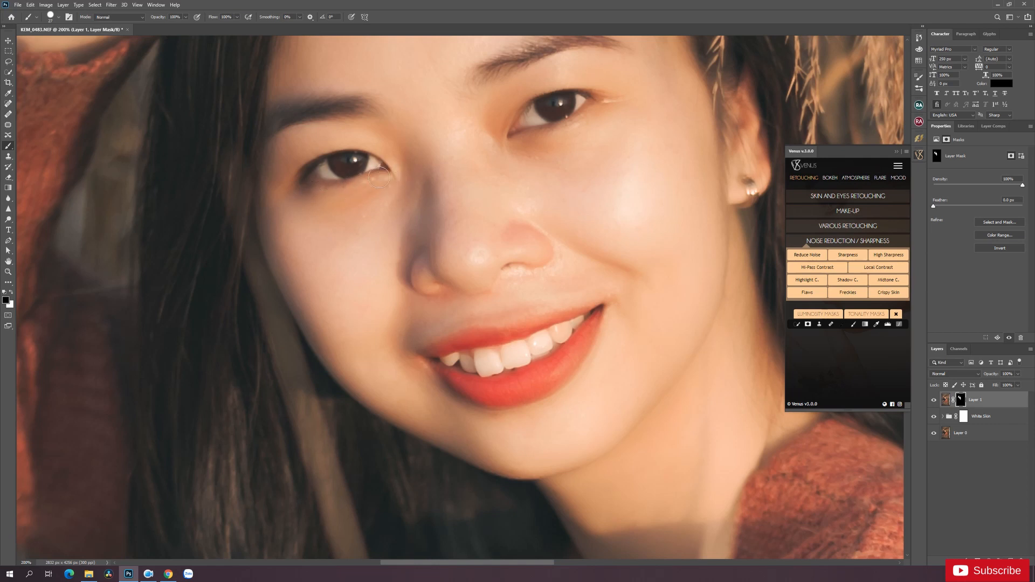
left_click_drag(557, 128, 503, 161)
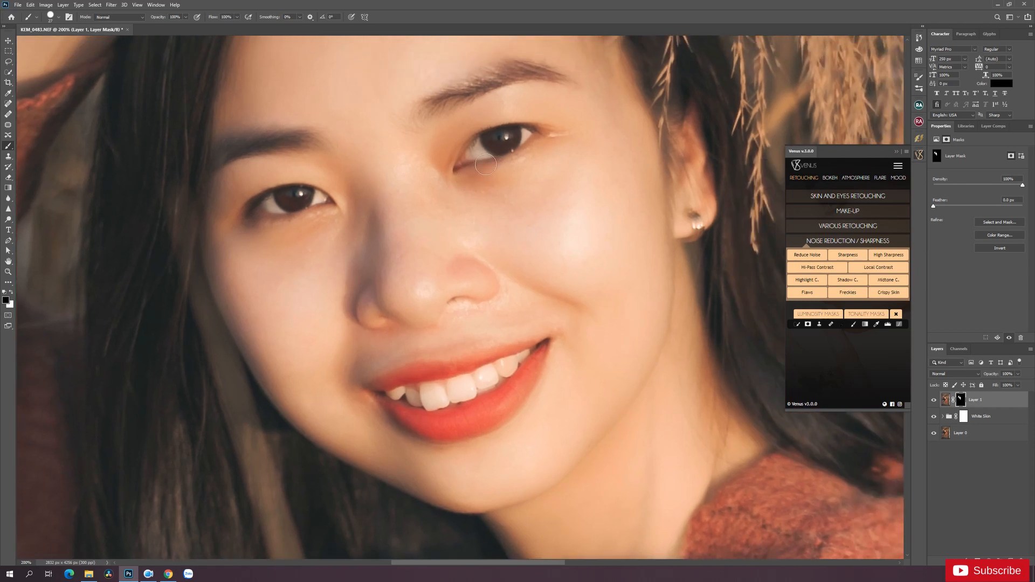
left_click_drag(507, 146, 529, 145)
mouse_move(570, 81)
left_mouse_down()
mouse_move(552, 163)
mouse_move(466, 180)
left_mouse_up()
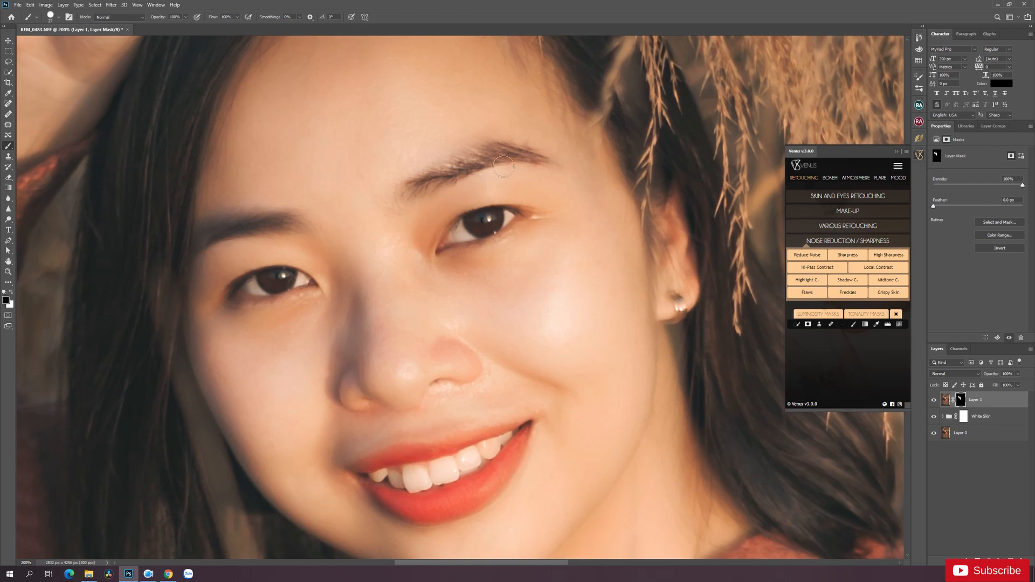
mouse_move(313, 220)
left_mouse_down()
mouse_move(303, 231)
mouse_move(217, 240)
mouse_move(270, 234)
left_mouse_up()
left_click_drag(359, 259, 366, 175)
left_click_drag(341, 280, 353, 195)
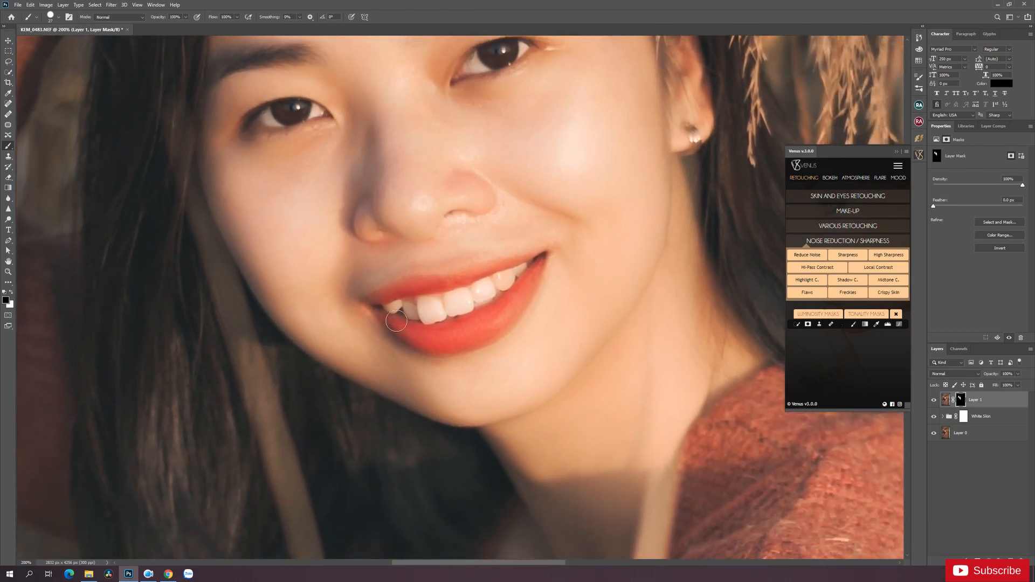
mouse_move(439, 316)
left_mouse_down()
mouse_move(547, 276)
mouse_move(491, 319)
mouse_move(438, 332)
mouse_move(430, 319)
mouse_move(545, 276)
mouse_move(426, 318)
mouse_move(500, 306)
left_mouse_up()
Merge a copy of everything visible into a new layer above the masked Layer 1.
key("z")
left_click(445, 272)
left_click(445, 271, "alt")
left_click(445, 272, "alt")
left_click(445, 271, "alt")
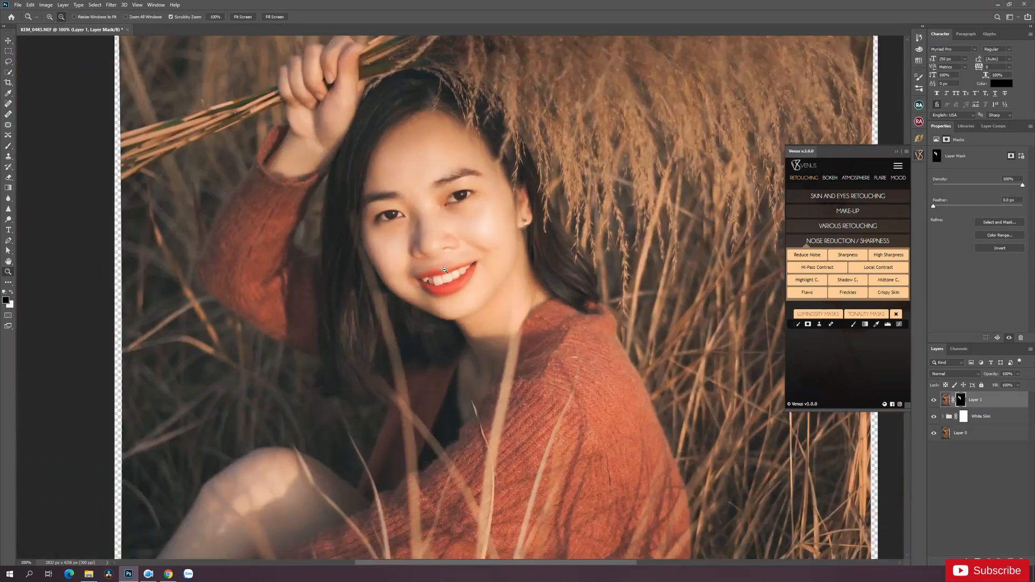
left_click(445, 271, "alt")
left_click(450, 273)
key("v")
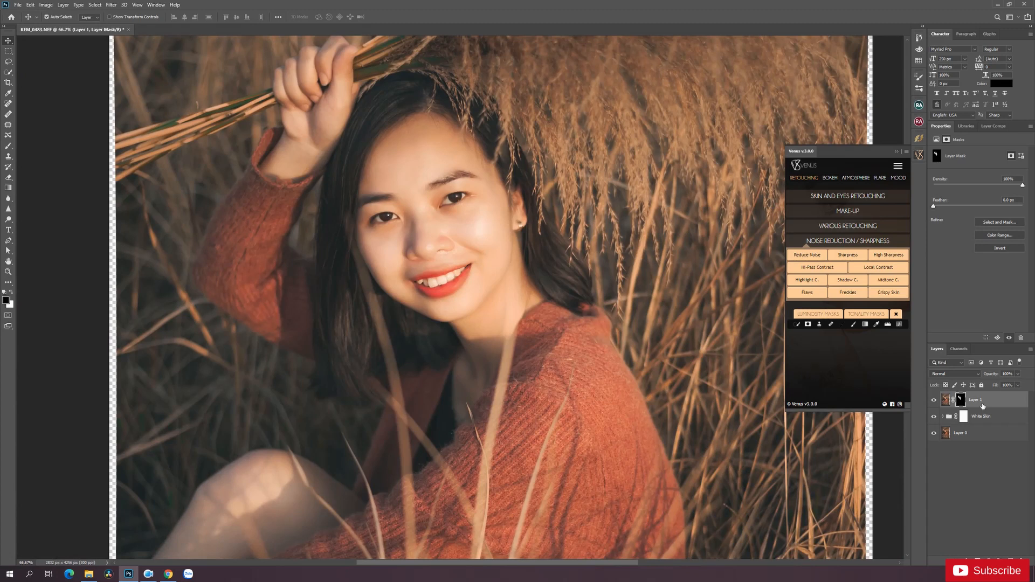
left_click(1003, 406)
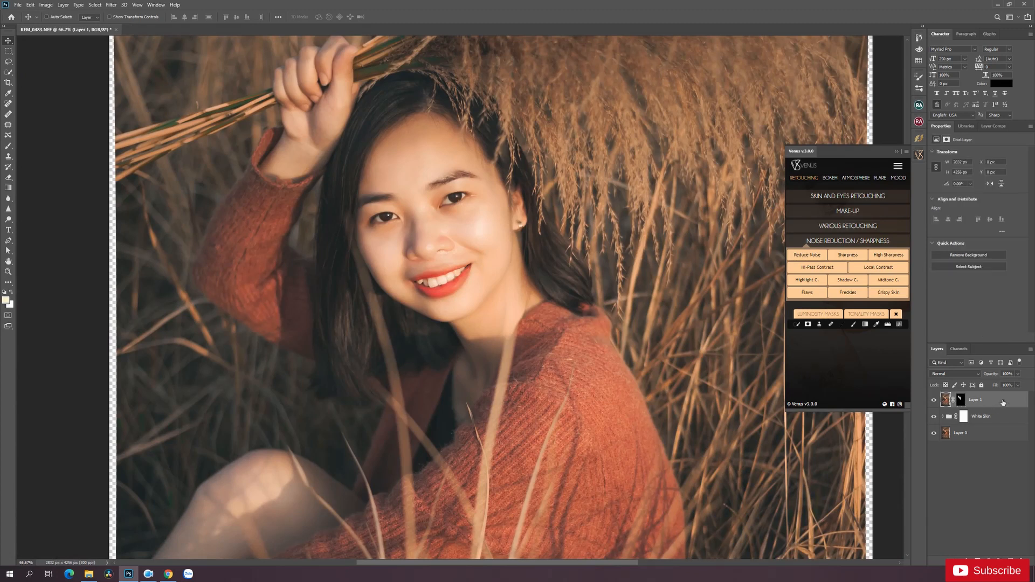
key("ctrl+alt+shift+e")
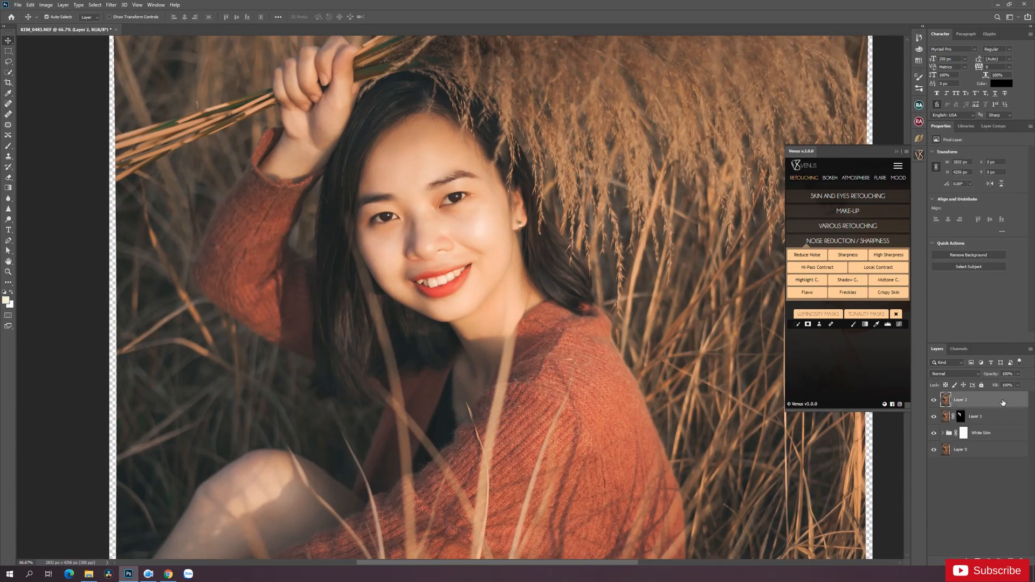
Add the Sharpness effect above Layer 2 with the Venus noise reduction and sharpness tools.
left_click(921, 157)
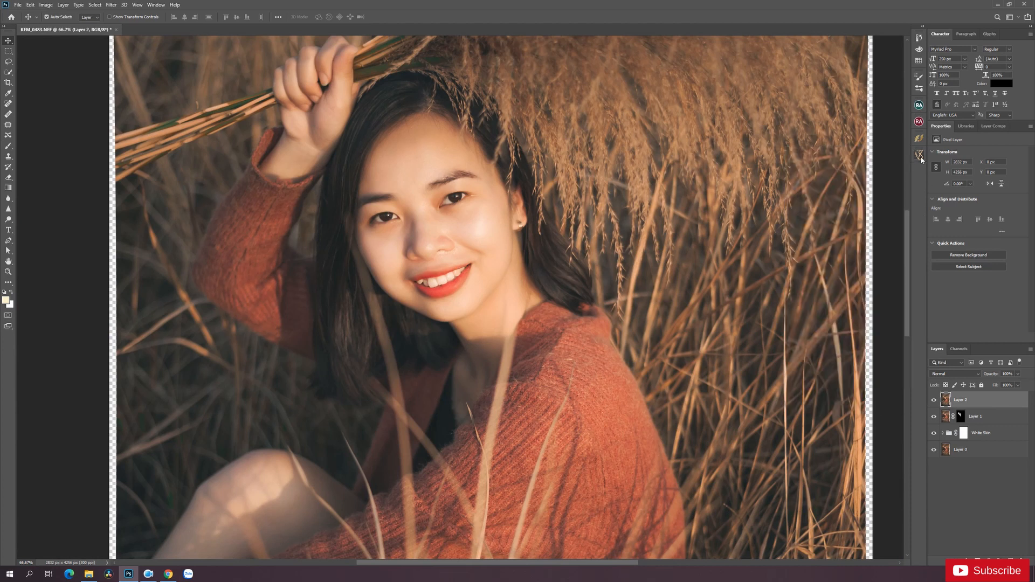
left_click(919, 155)
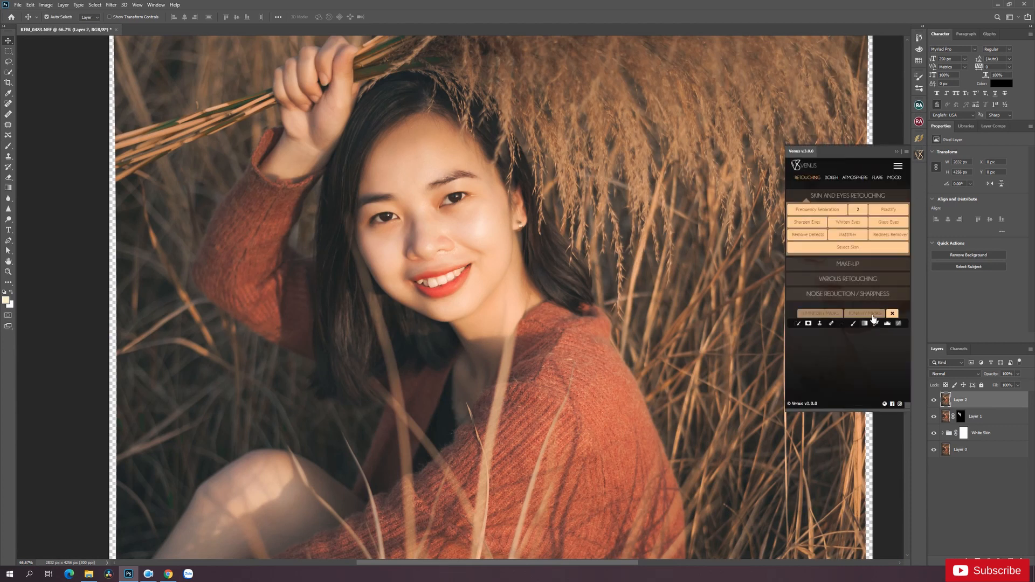
left_click(849, 295)
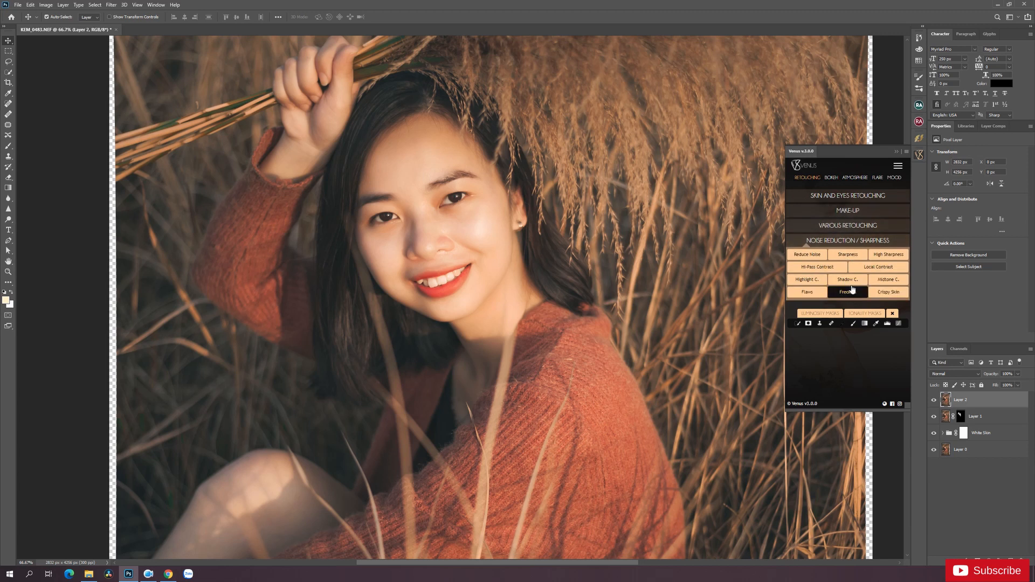
left_click(854, 258)
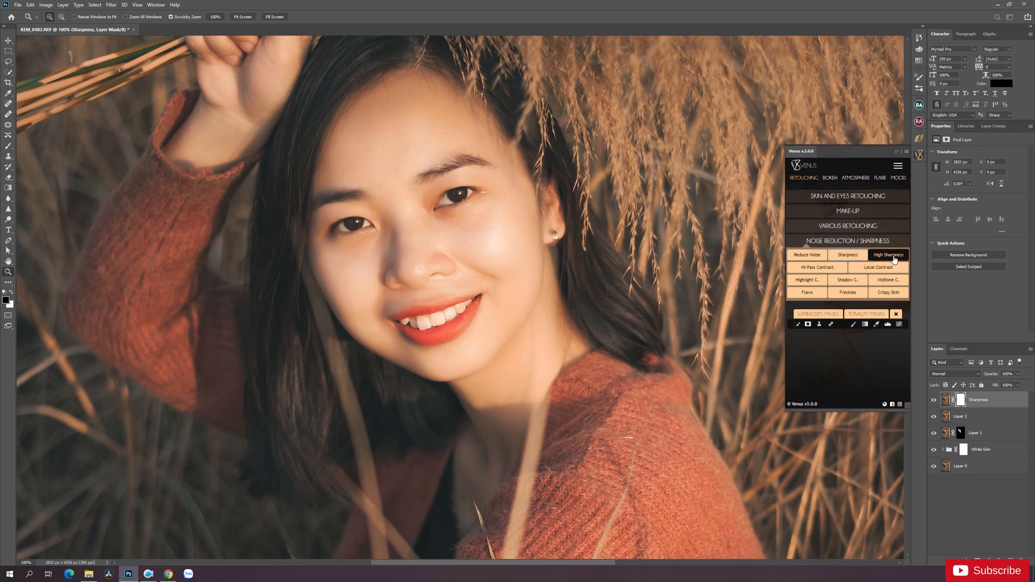
Add the Venus High Sharpness effect, collapse its Super Sharpen group and invert the group's mask to black.
left_click(894, 258)
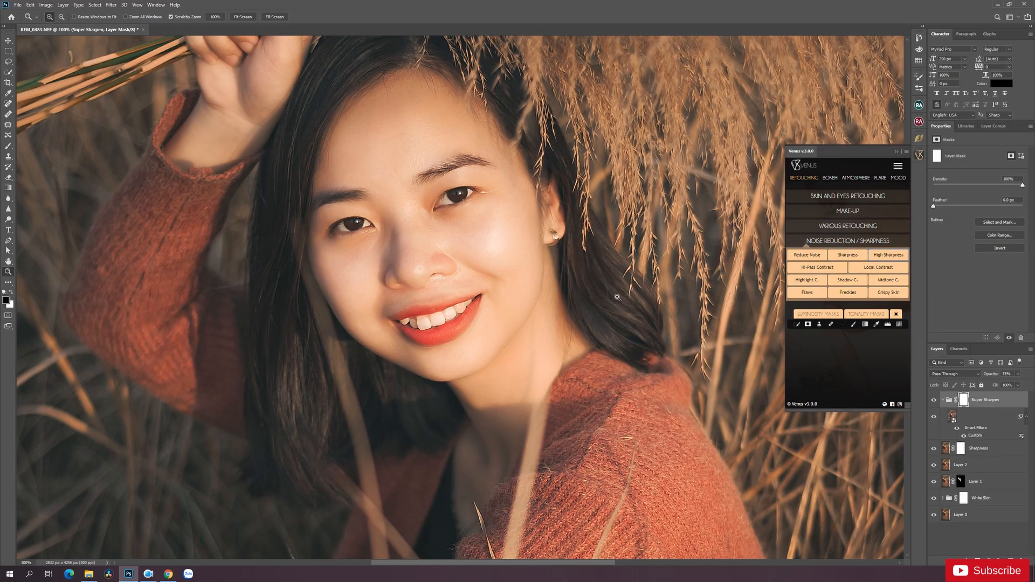
left_click(944, 400)
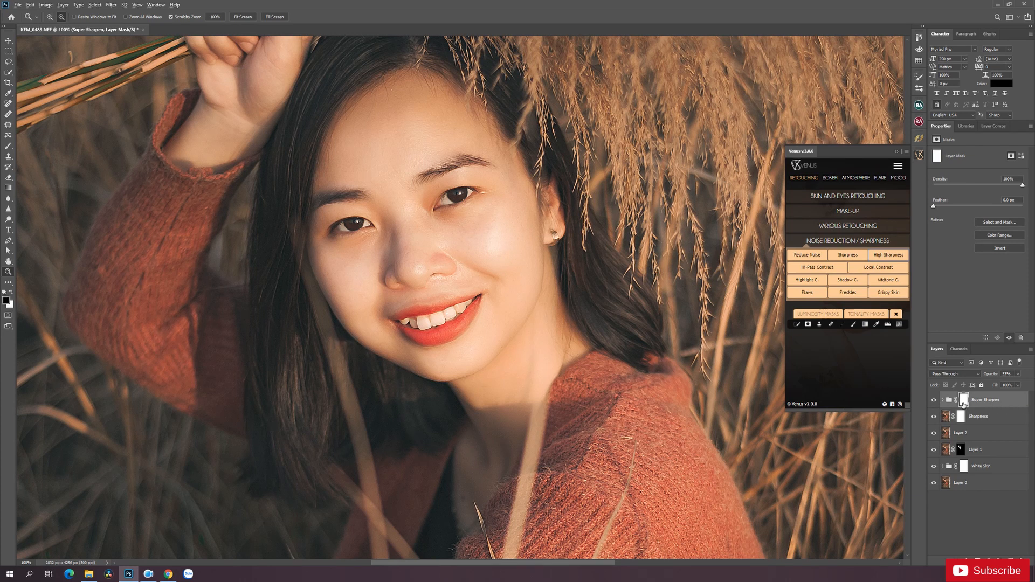
key("ctrl+i")
Paint white on the Super Sharpen group's mask over the eyes, eyebrows and mouth to sharpen only these features.
left_click(383, 215)
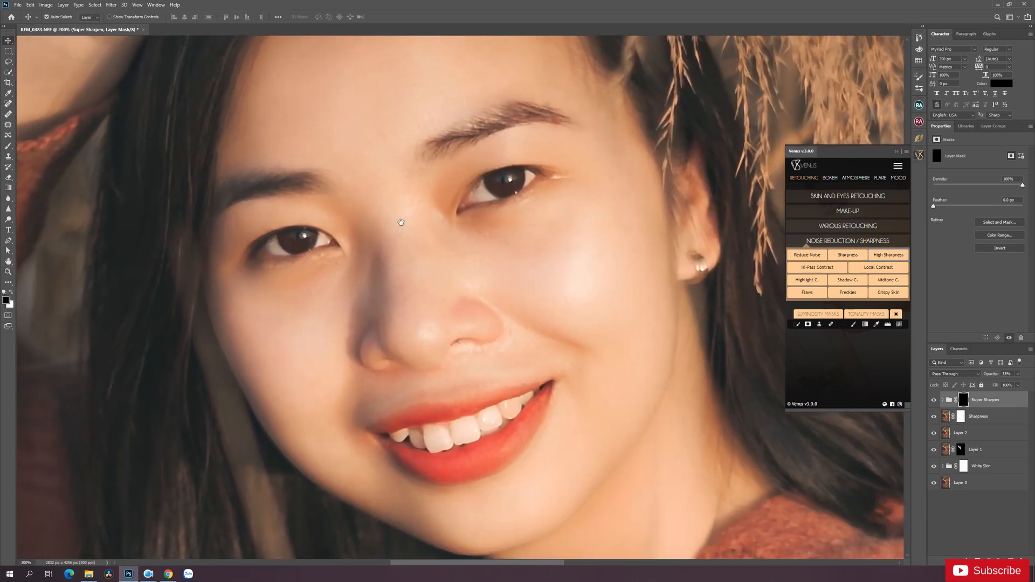
key("v")
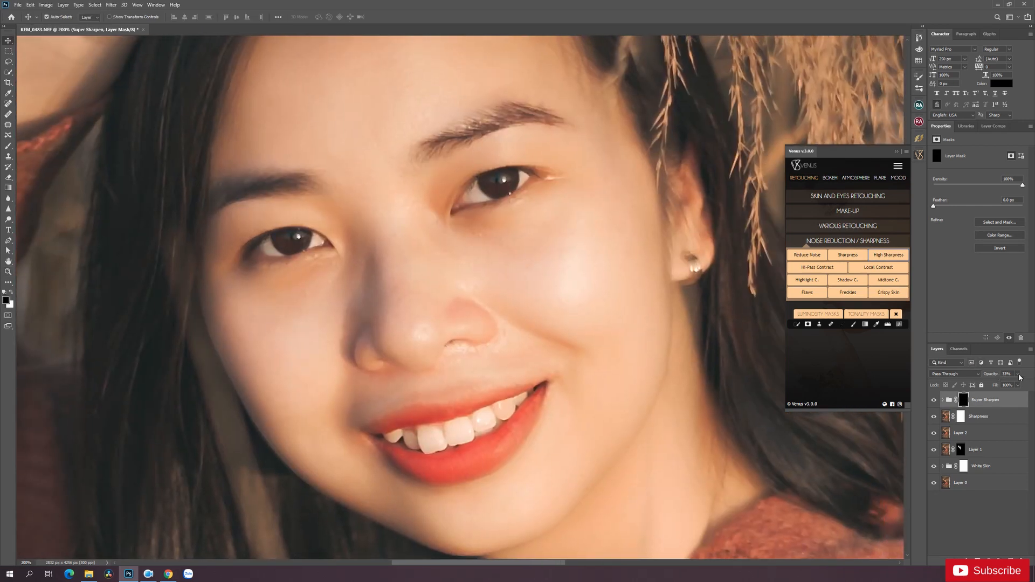
key("b")
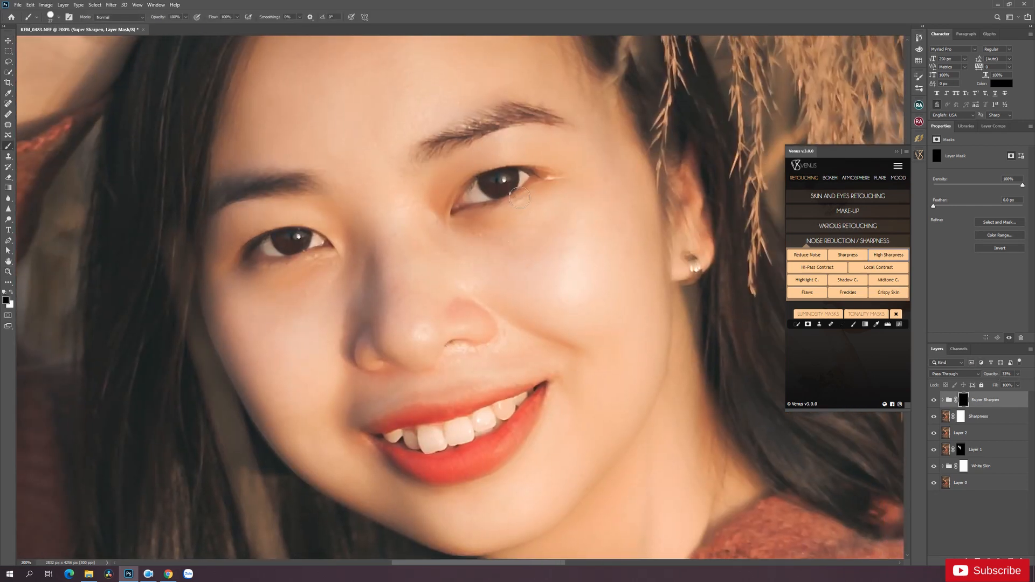
left_click(12, 292)
mouse_move(509, 189)
left_mouse_down()
mouse_move(498, 190)
mouse_move(558, 184)
mouse_move(527, 177)
mouse_move(533, 185)
mouse_move(507, 186)
mouse_move(465, 221)
mouse_move(557, 194)
mouse_move(485, 205)
left_mouse_up()
mouse_move(332, 248)
left_mouse_down()
mouse_move(446, 224)
mouse_move(402, 222)
mouse_move(368, 247)
left_mouse_up()
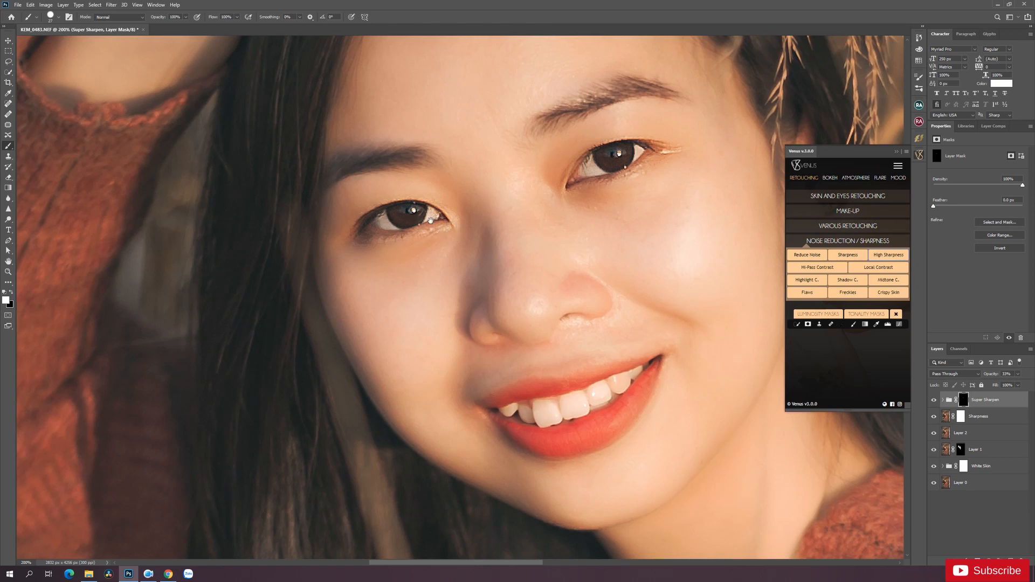
left_click_drag(431, 220, 469, 269)
left_click_drag(460, 219, 460, 209)
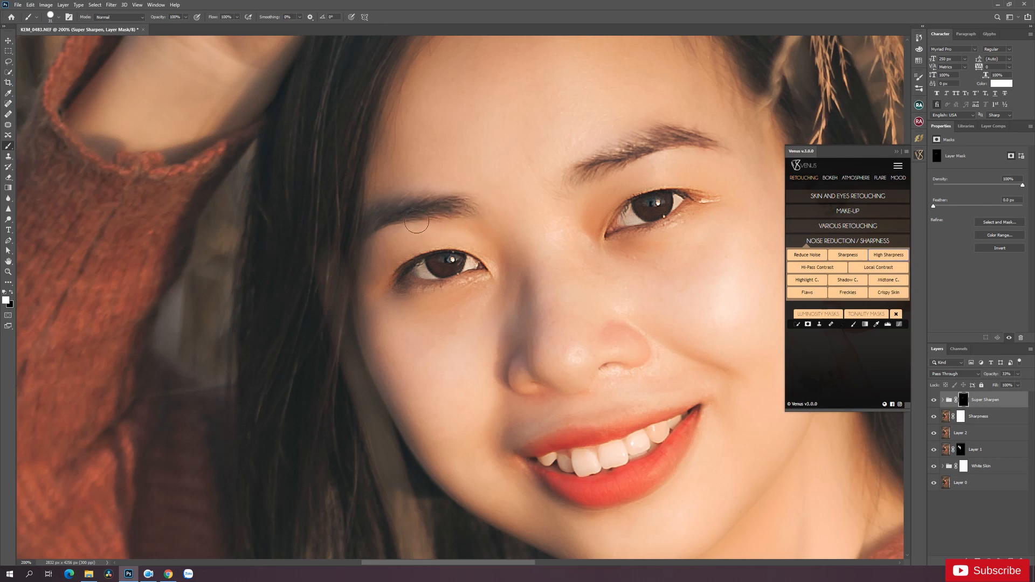
mouse_move(538, 188)
left_mouse_down()
mouse_move(464, 207)
mouse_move(536, 199)
mouse_move(578, 172)
mouse_move(634, 169)
left_mouse_up()
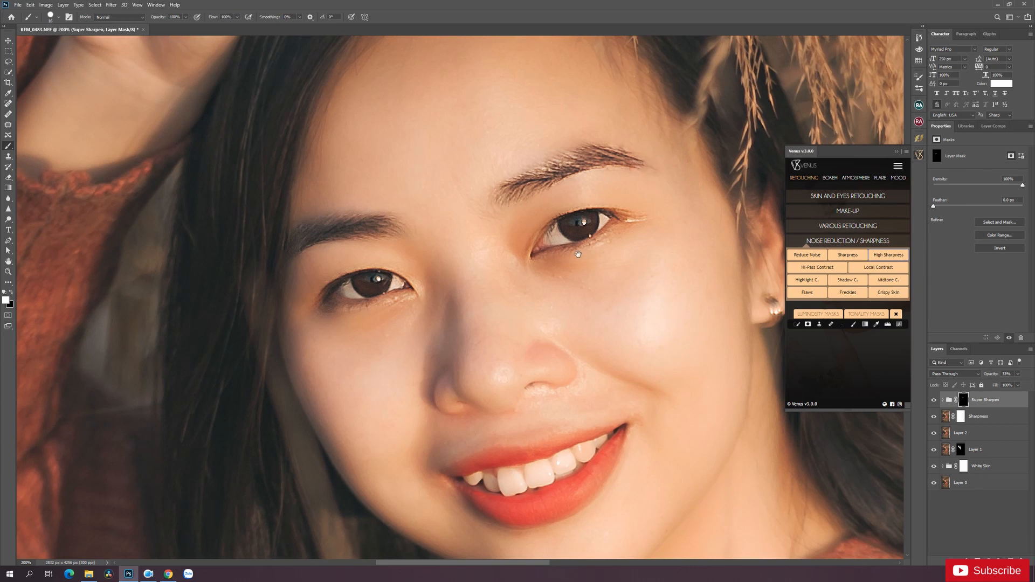
mouse_move(564, 417)
left_mouse_down()
mouse_move(540, 210)
mouse_move(529, 244)
mouse_move(590, 245)
mouse_move(573, 269)
mouse_move(450, 298)
mouse_move(500, 302)
mouse_move(571, 279)
mouse_move(485, 296)
mouse_move(508, 292)
mouse_move(491, 275)
mouse_move(515, 273)
left_mouse_up()
Set the Super Sharpen group's opacity to 7% and toggle its visibility to compare the sharpening on the face.
key("ctrl+space")
key("v")
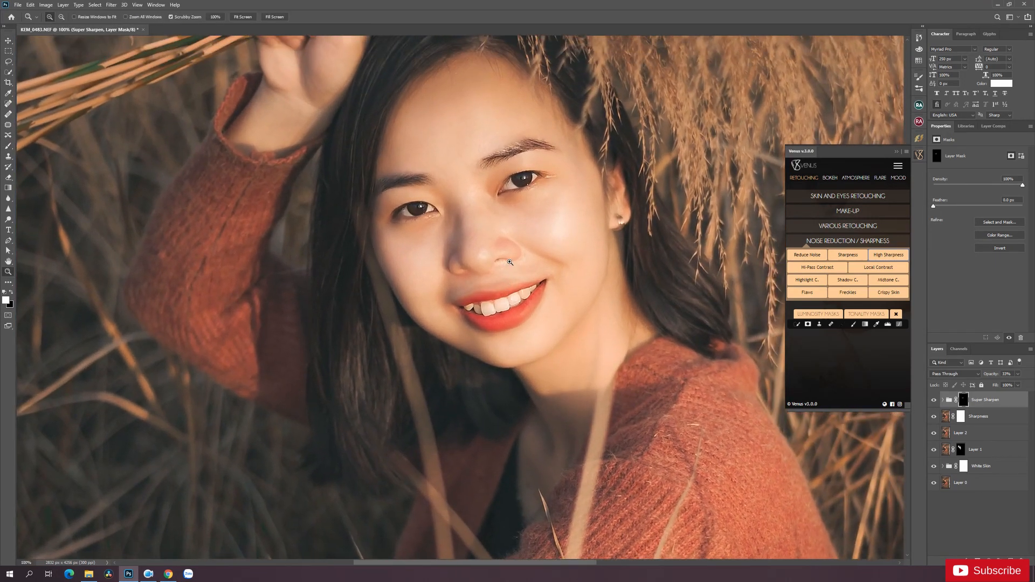
left_click(515, 260, "ctrl")
left_click_drag(499, 239, 498, 287)
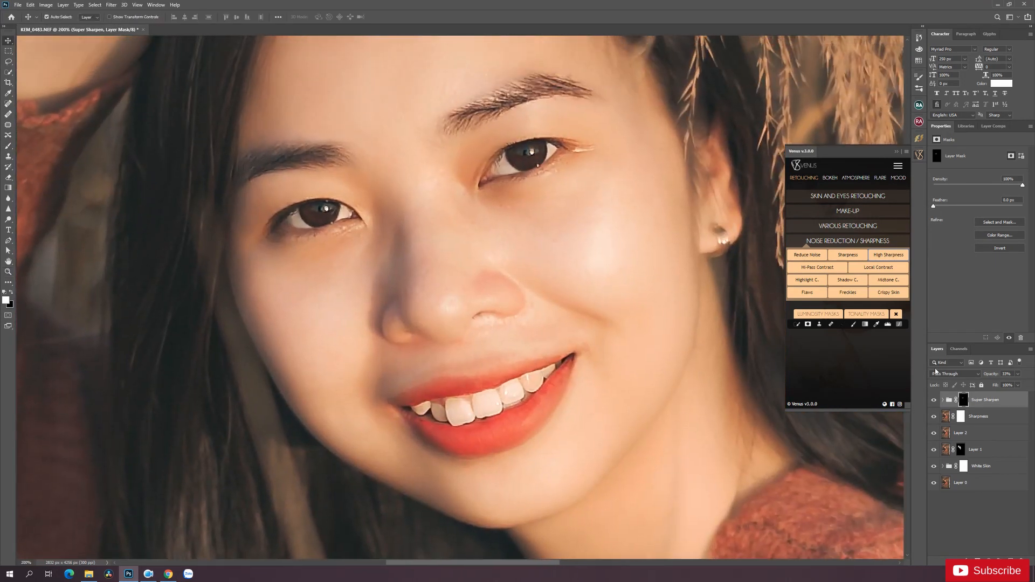
left_click(1018, 373)
left_click_drag(995, 388, 997, 387)
left_click_drag(484, 286, 519, 265)
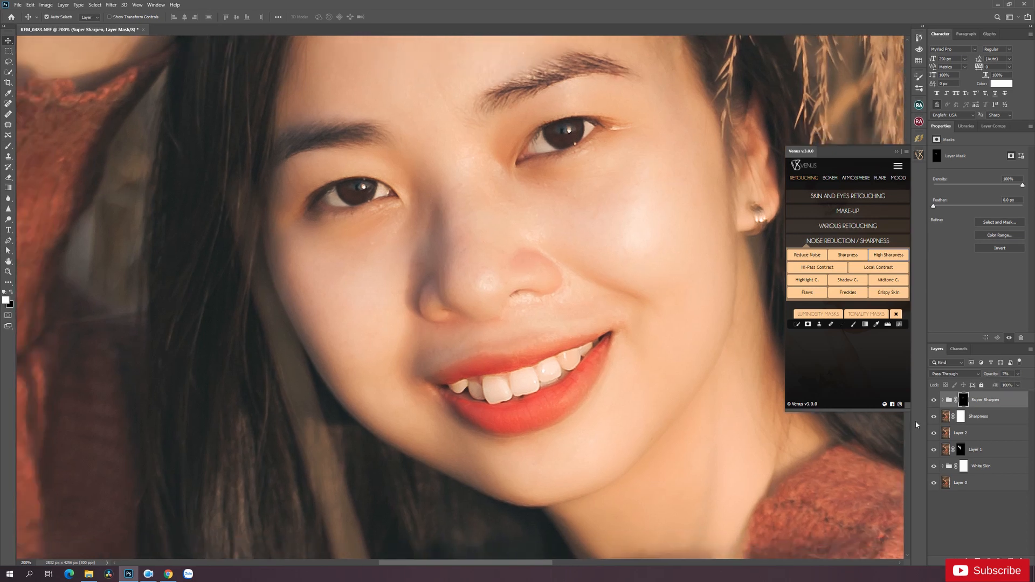
left_click(934, 400)
Merge a copy of everything visible into a new layer above the Super Sharpen group for patching under the nostril.
left_click_drag(558, 281, 491, 243)
left_click(542, 273, "ctrl")
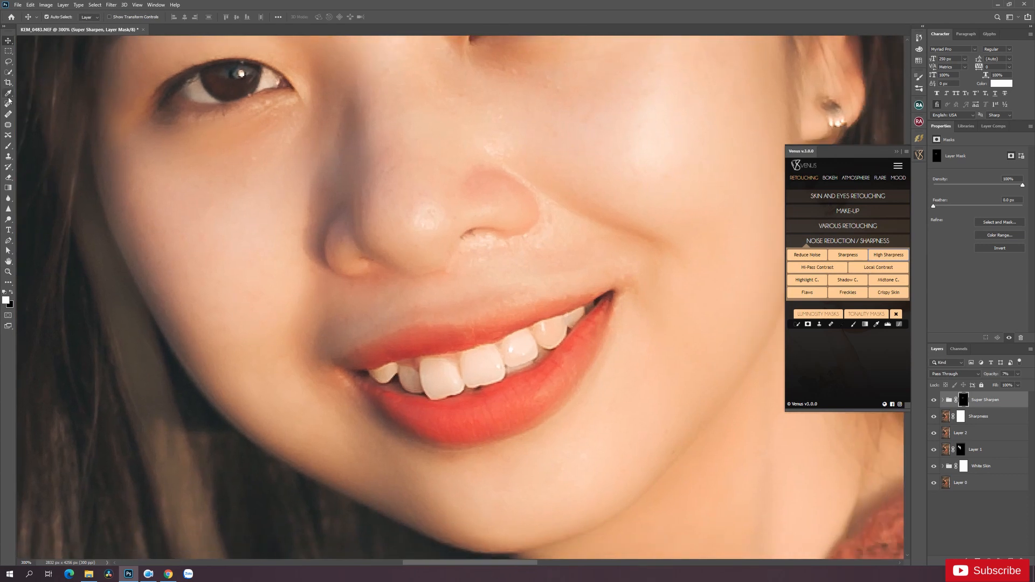
left_click(8, 125)
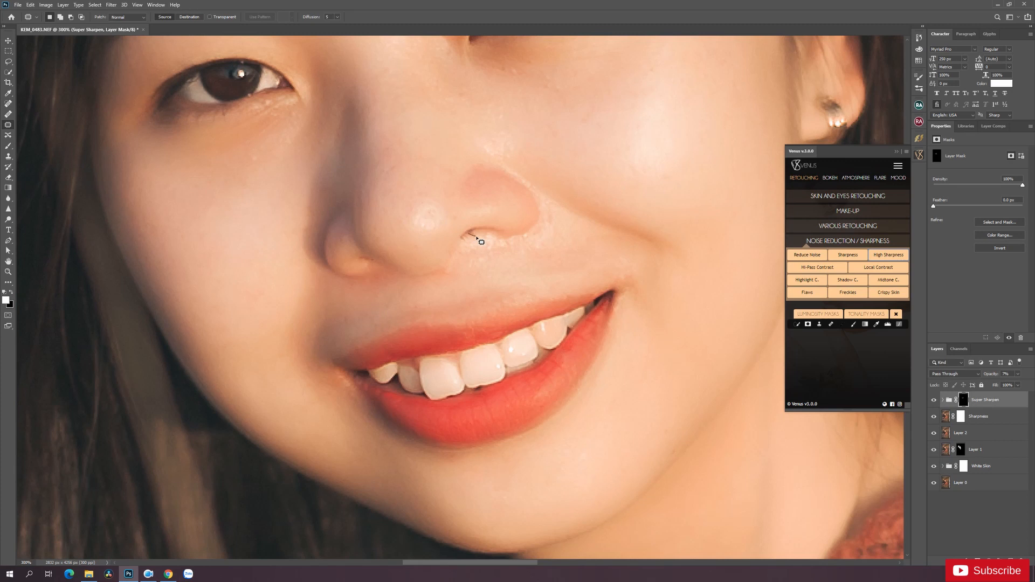
left_click_drag(475, 237, 476, 236)
left_click(477, 236)
left_click(480, 234)
key("ctrl+shift+alt+e")
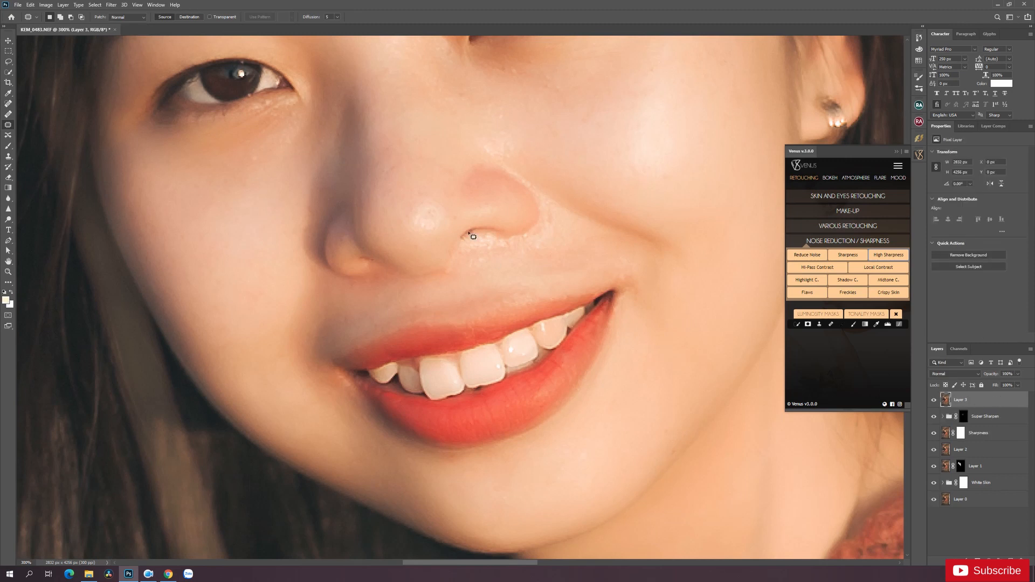
Patch the small spot at the edge of the nostril on the new merged layer, and clear the selection.
left_click_drag(479, 239, 478, 239)
left_click(475, 246)
left_click_drag(468, 242, 466, 238)
left_click(471, 242)
key("ctrl+d")
Examine the whole retouched portrait from the top down to the lower edge of the frame.
key("z")
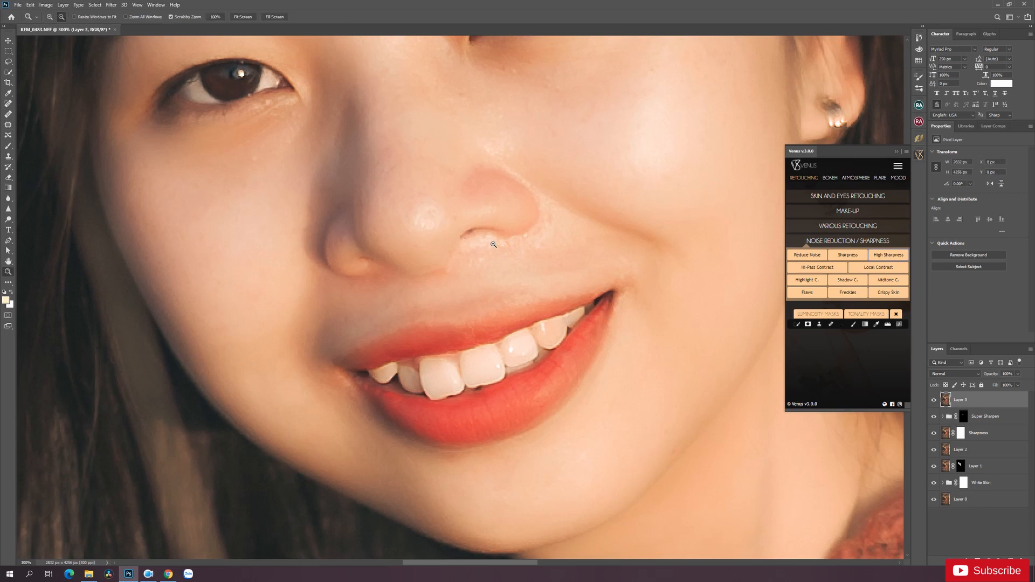
left_click(493, 241, "alt")
left_click(493, 241, "alt")
left_click(493, 241, "alt")
left_click(499, 242, "alt")
left_click(518, 246, "alt")
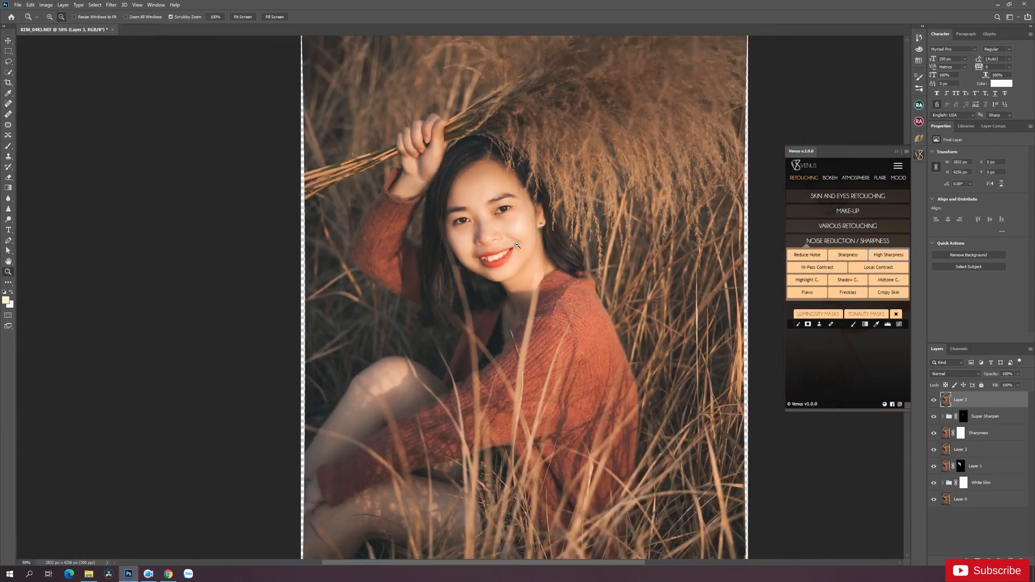
left_click(519, 240)
key("v")
left_click_drag(542, 309, 435, 268)
left_click_drag(432, 349, 487, 201)
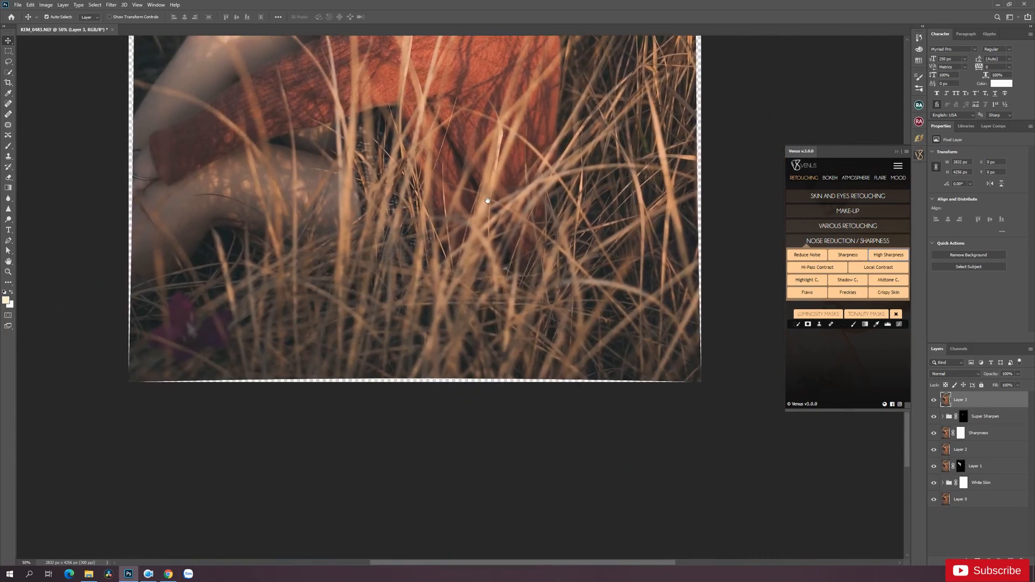
left_click_drag(475, 80, 498, 437)
left_click_drag(467, 240, 500, 348)
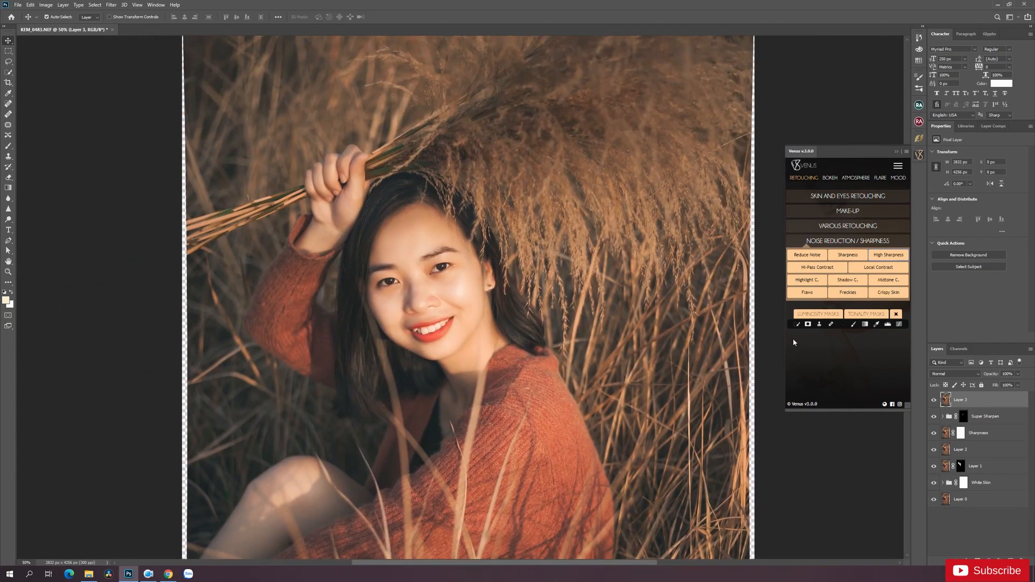
scroll(518, 273, "down", 1)
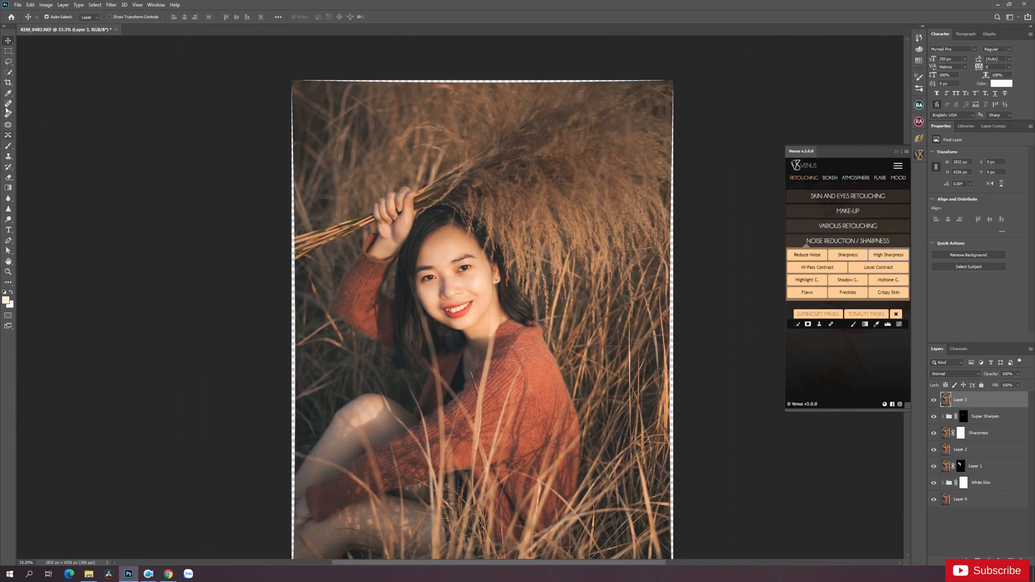
left_click(8, 82)
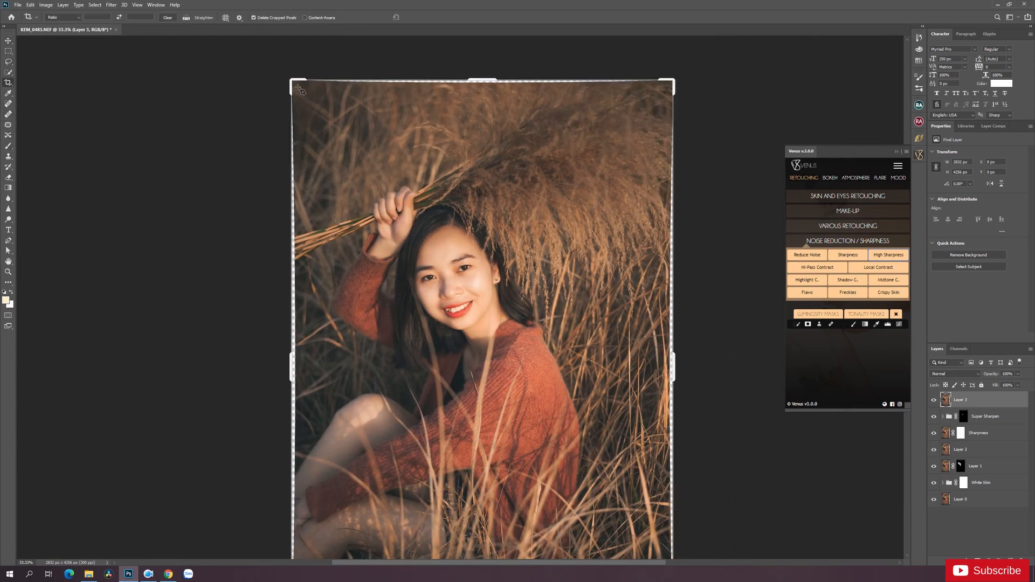
left_click_drag(295, 85, 301, 88)
key("alt+shift")
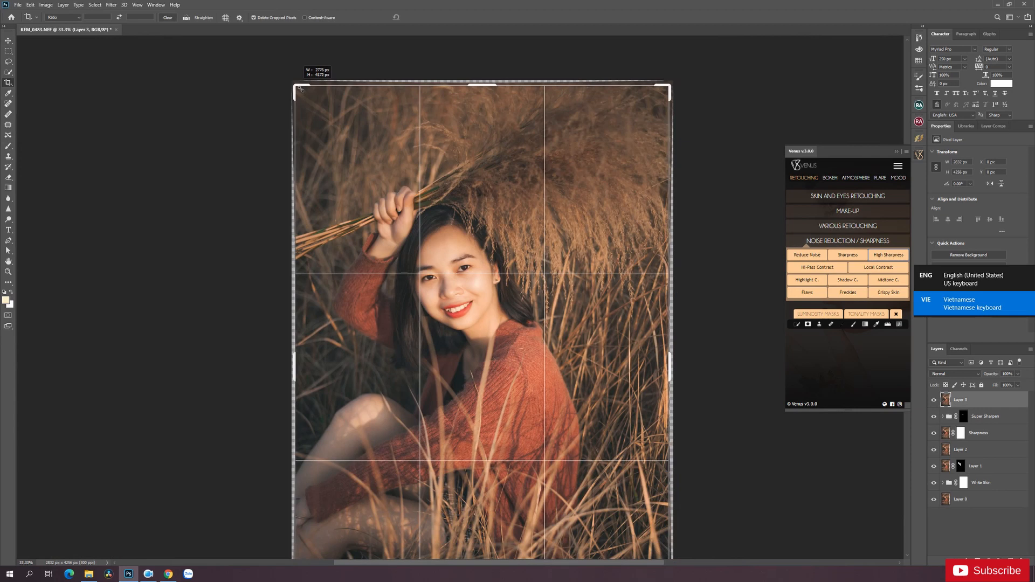
left_click_drag(301, 88, 370, 132)
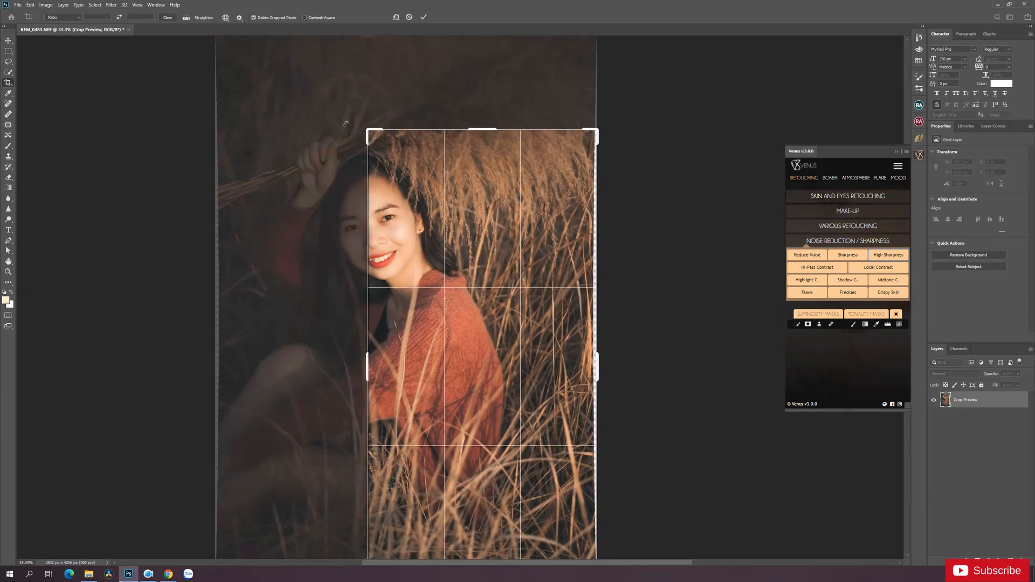
key("Escape")
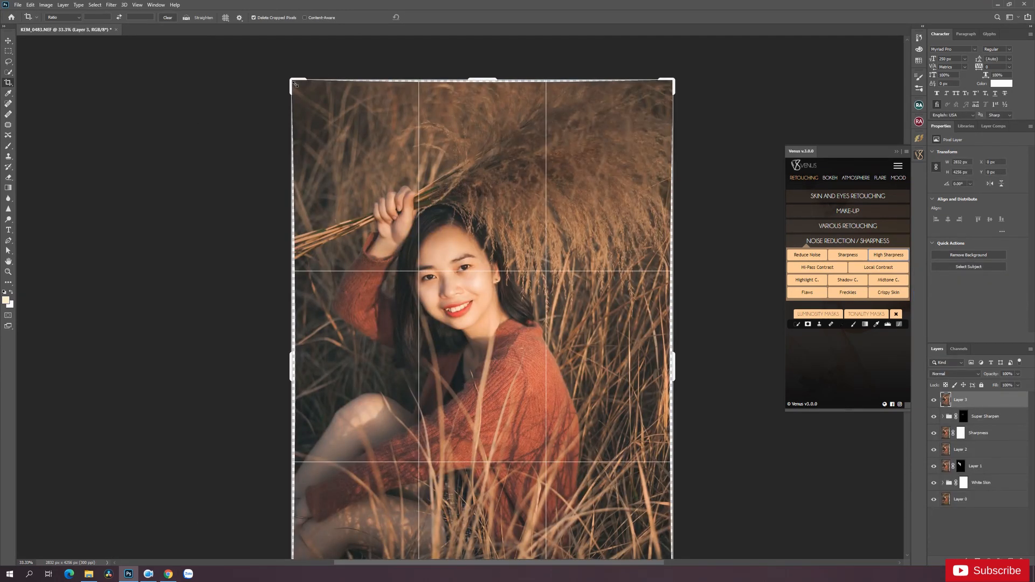
Crop a thin strip off all four edges of the portrait, down to about 2762 x 4150 px, and apply the crop.
left_click_drag(295, 85, 302, 90)
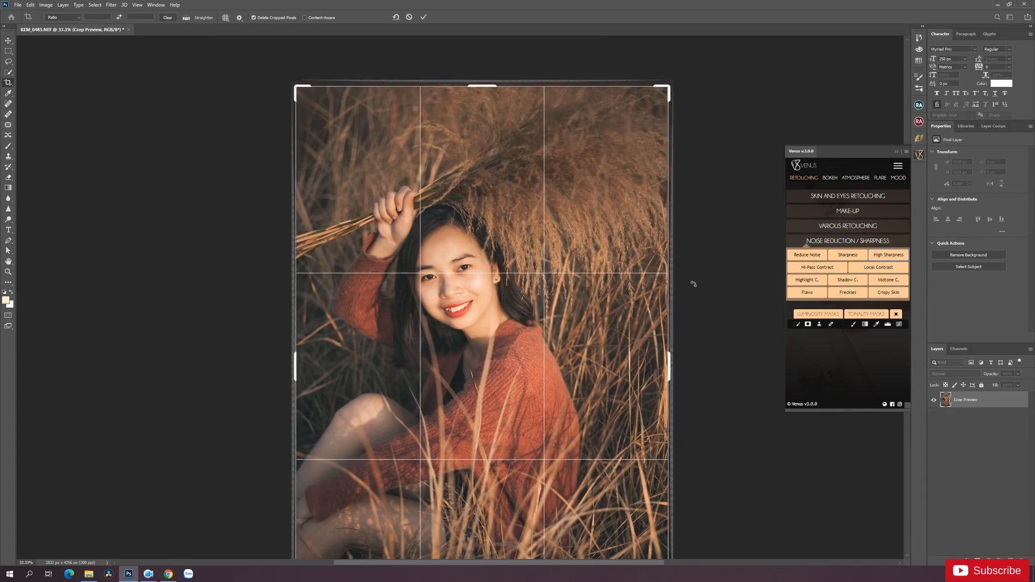
scroll(687, 283, "down", 3)
scroll(658, 279, "up", 3)
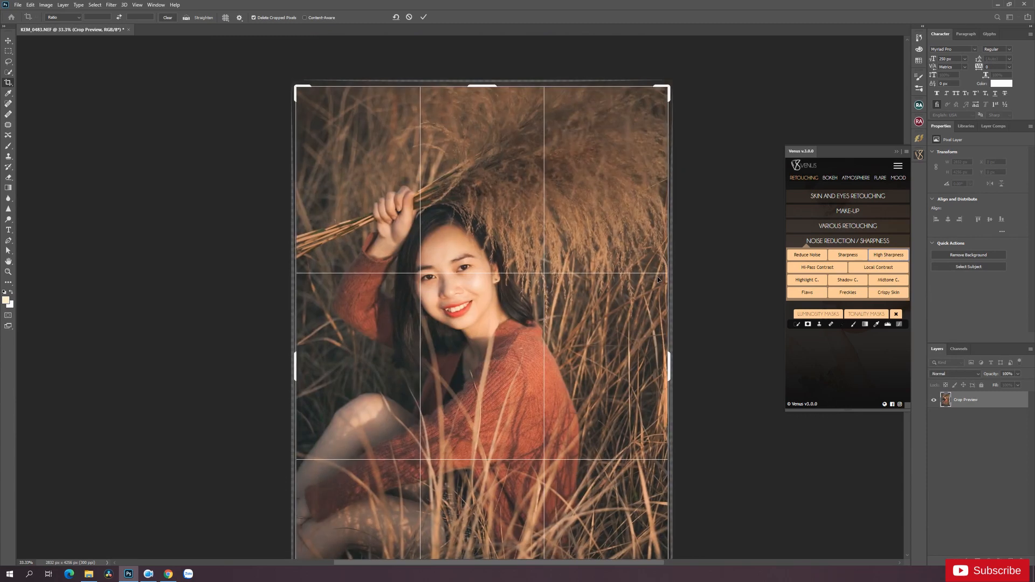
scroll(592, 291, "down", 3)
scroll(591, 291, "down", 3)
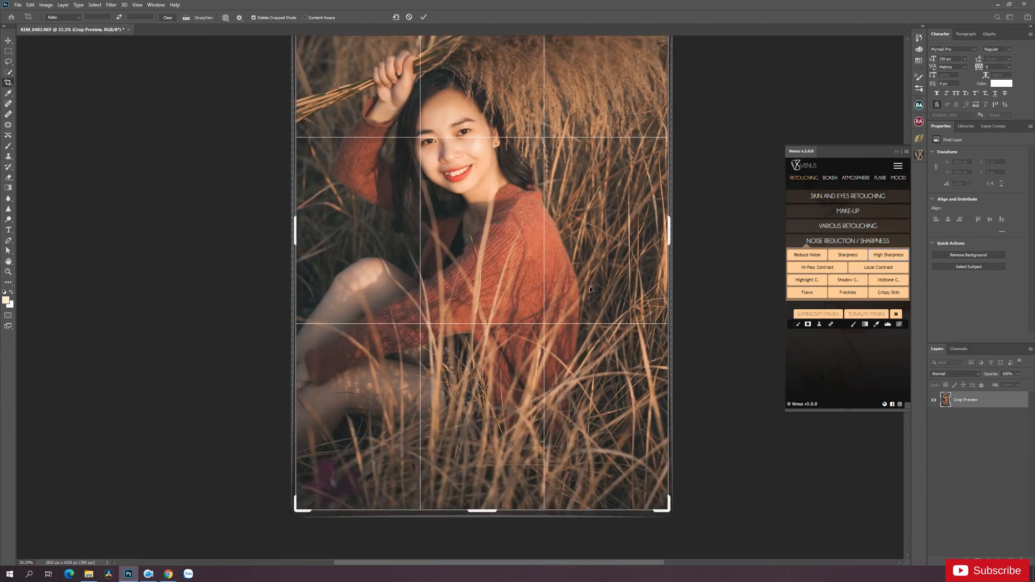
scroll(592, 290, "up", 5)
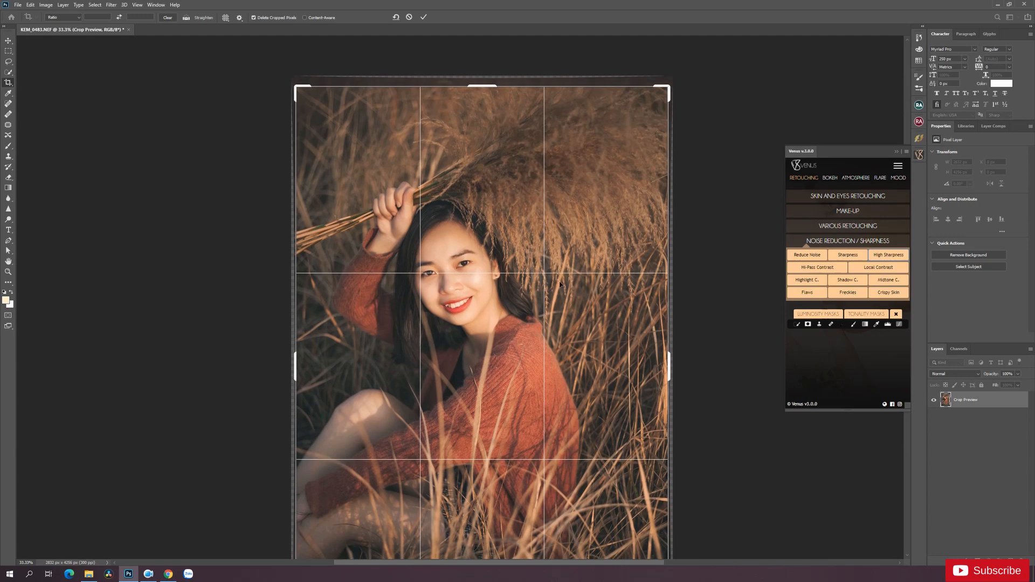
scroll(560, 284, "down", 4)
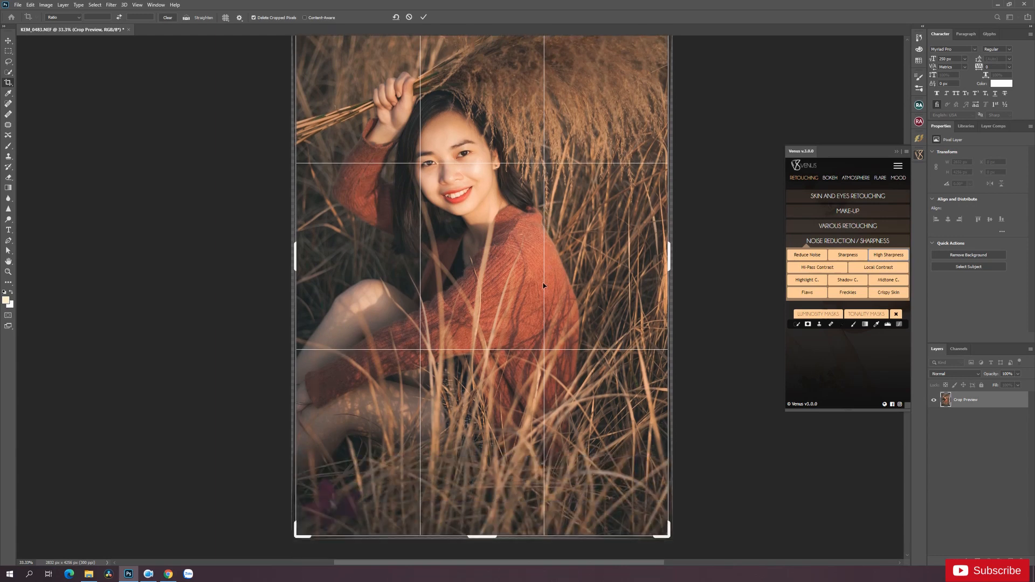
scroll(544, 286, "up", 4)
scroll(543, 285, "down", 4)
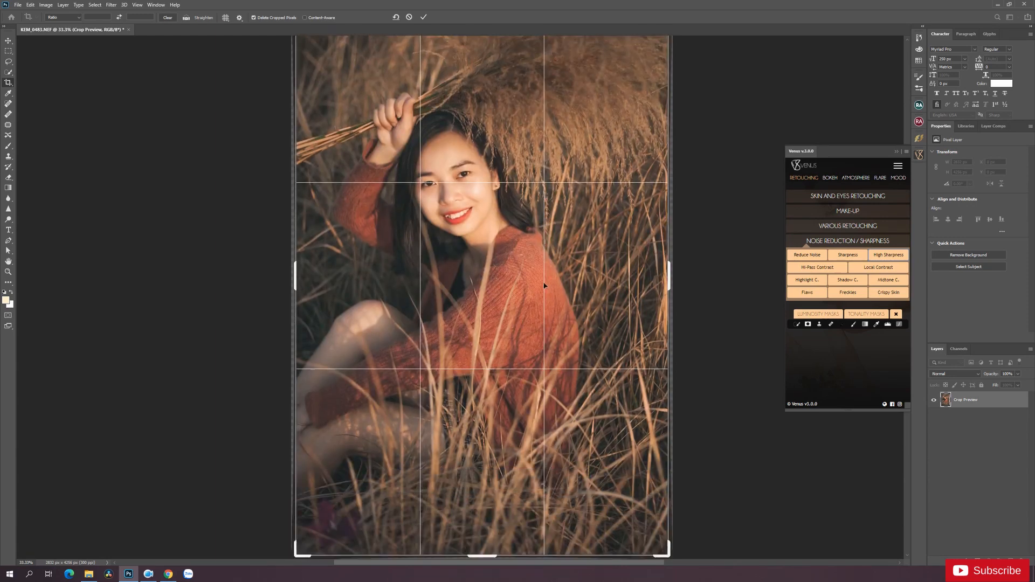
scroll(543, 286, "up", 4)
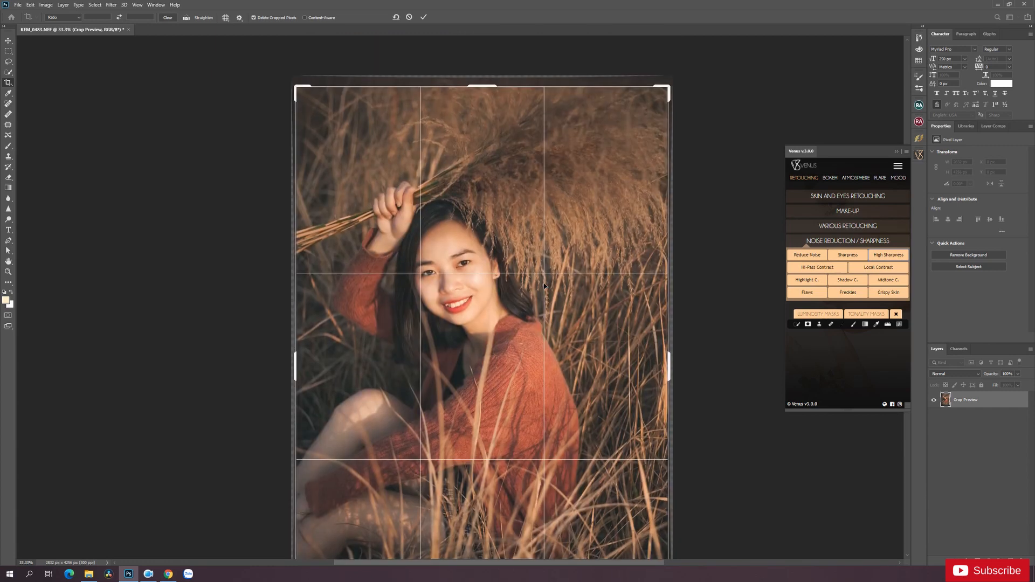
scroll(550, 286, "down", 3)
scroll(553, 286, "down", 2)
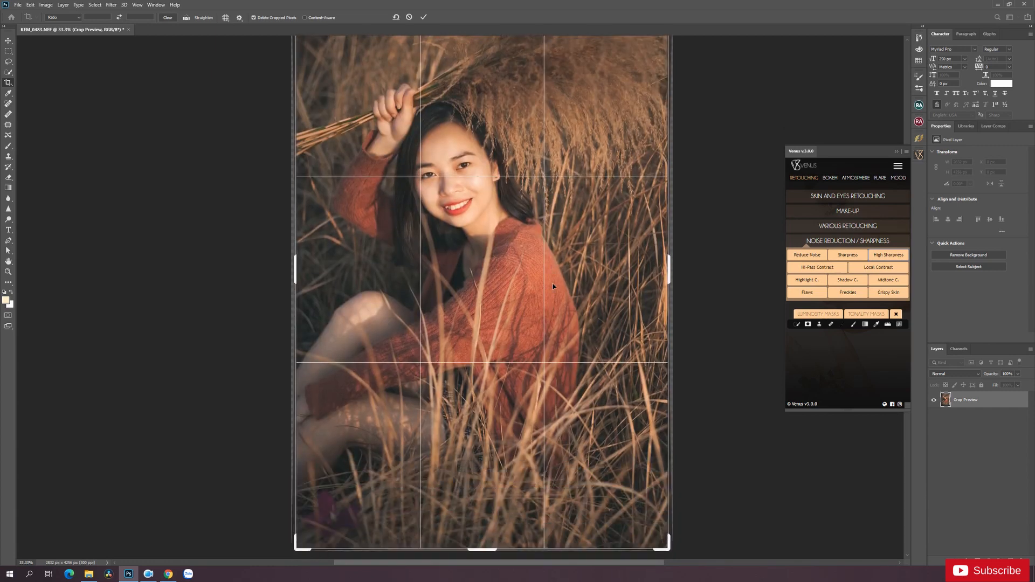
scroll(553, 287, "up", 4)
scroll(545, 287, "down", 5)
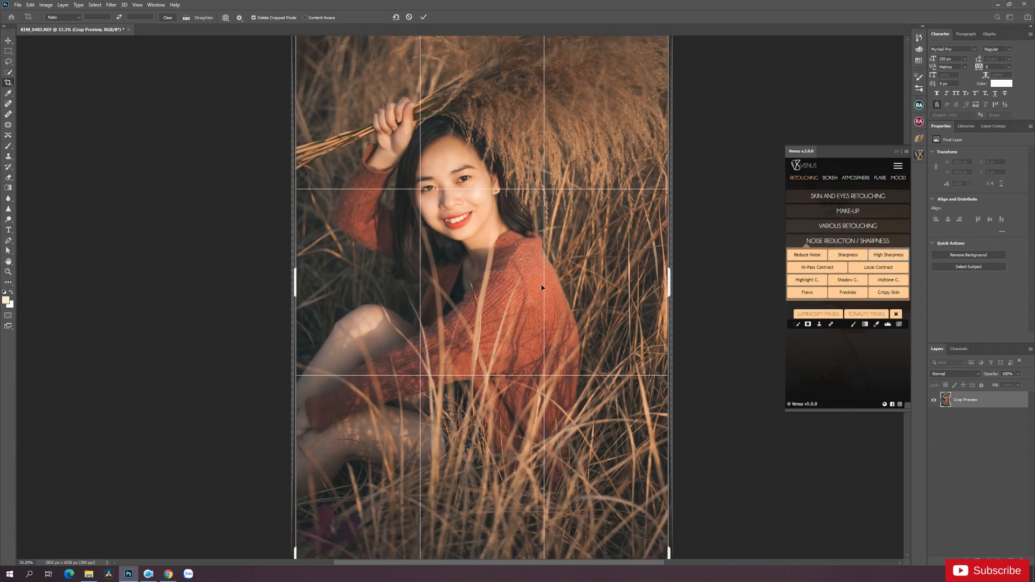
scroll(536, 285, "up", 5)
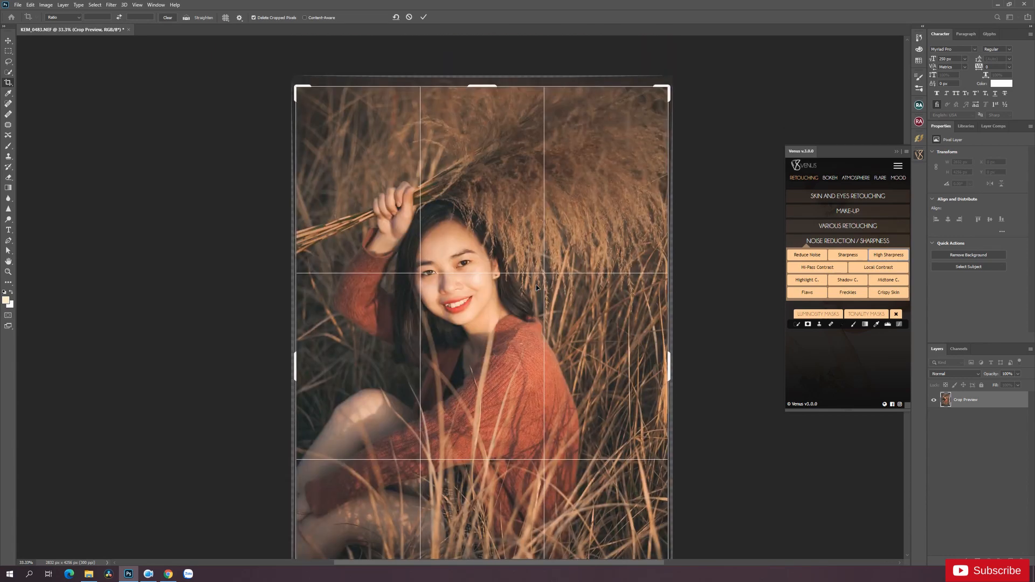
scroll(522, 285, "down", 1)
scroll(523, 285, "down", 5)
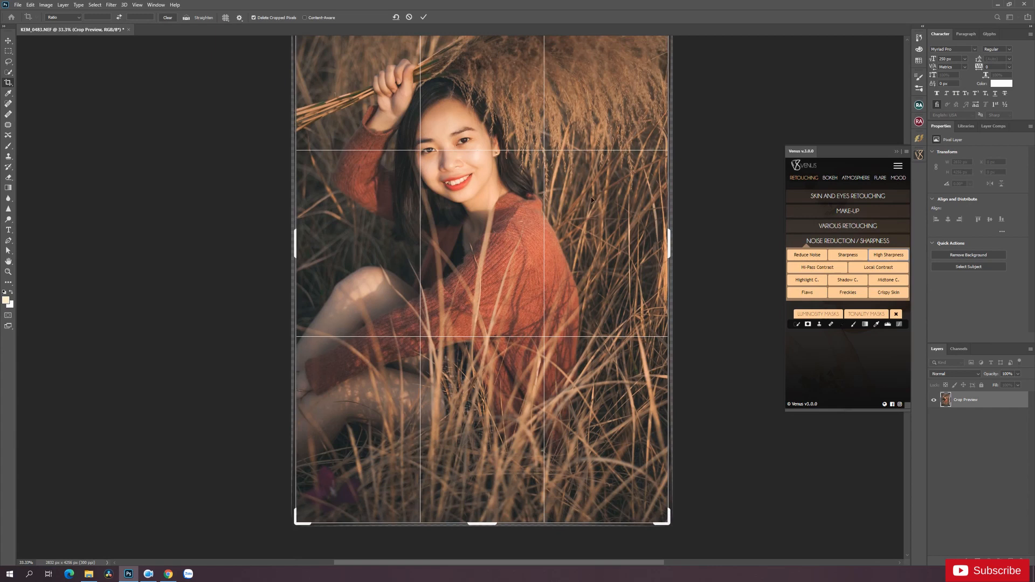
key("Return")
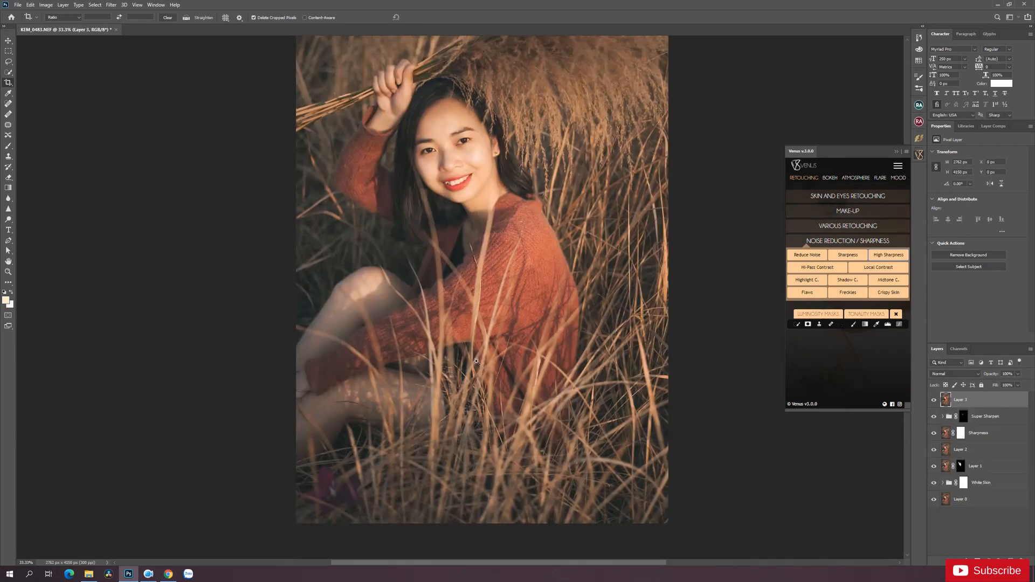
Add a small amount of film grain to Layer 3 with the Camera Raw Filter's effects, and apply it.
left_click(476, 361, "ctrl+alt")
left_click(476, 361, "ctrl+alt")
left_click(476, 361, "ctrl")
key("v")
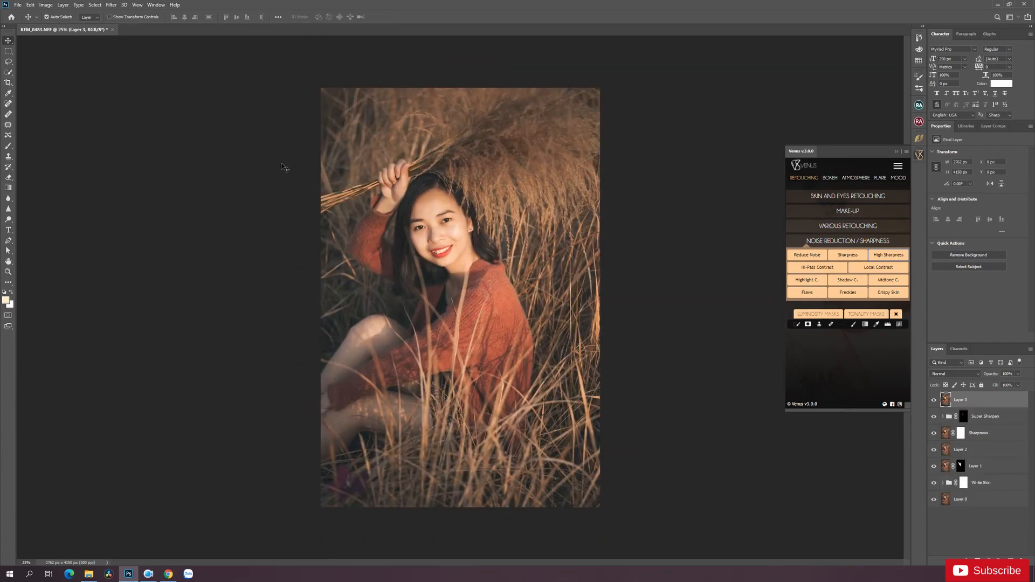
left_click(106, 6)
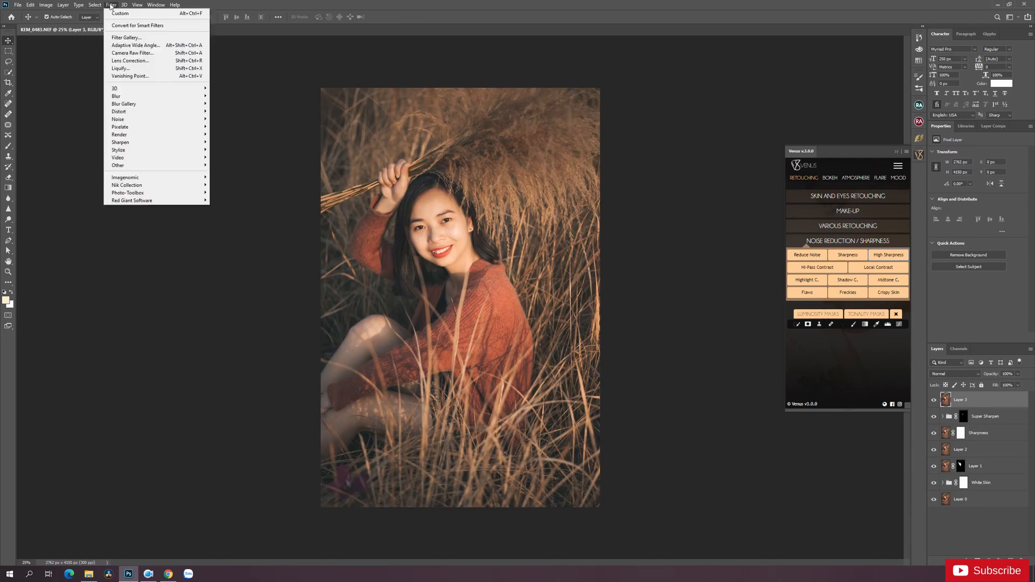
mouse_move(95, 4)
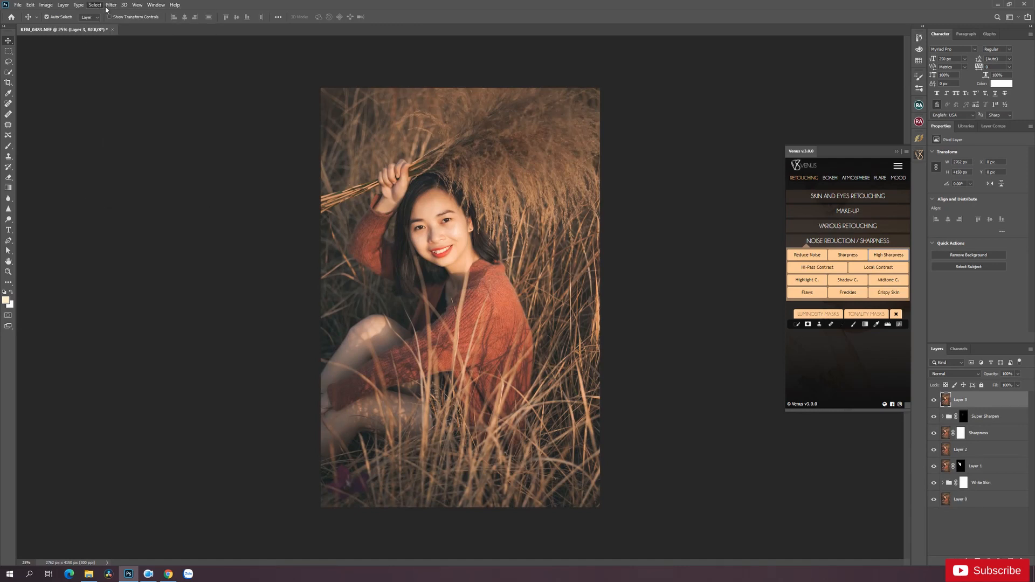
left_click(134, 53)
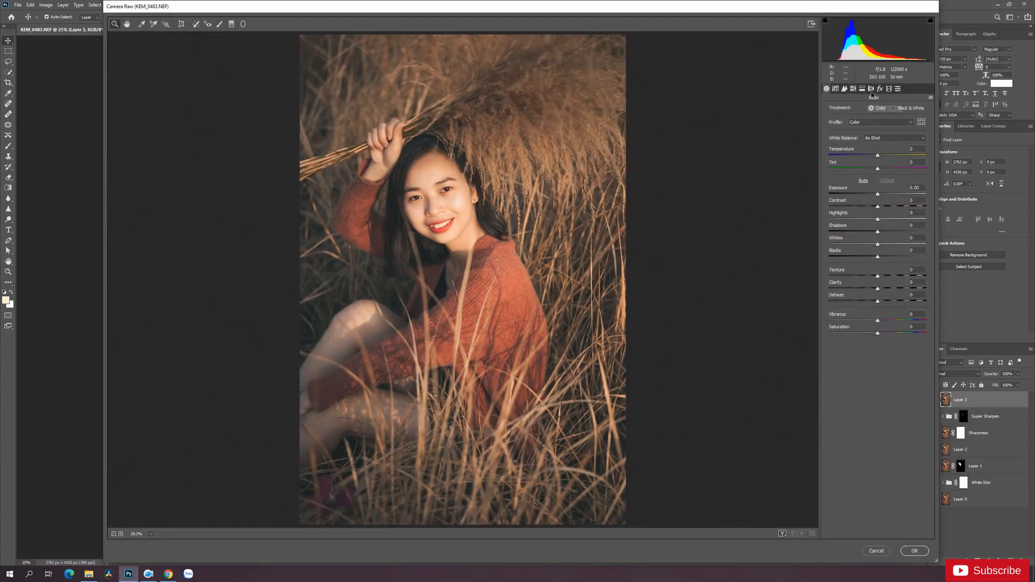
left_click(873, 90)
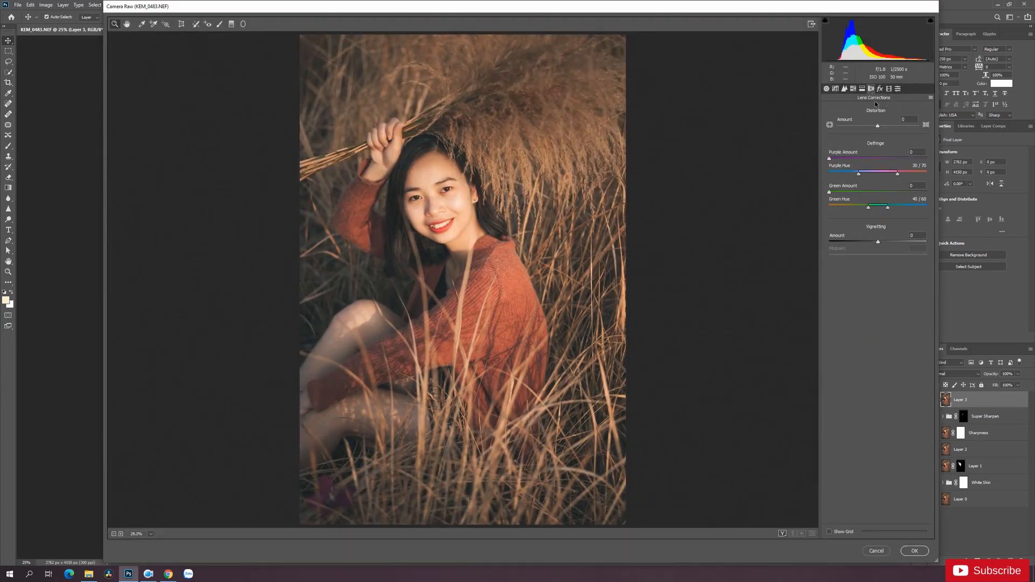
left_click(878, 90)
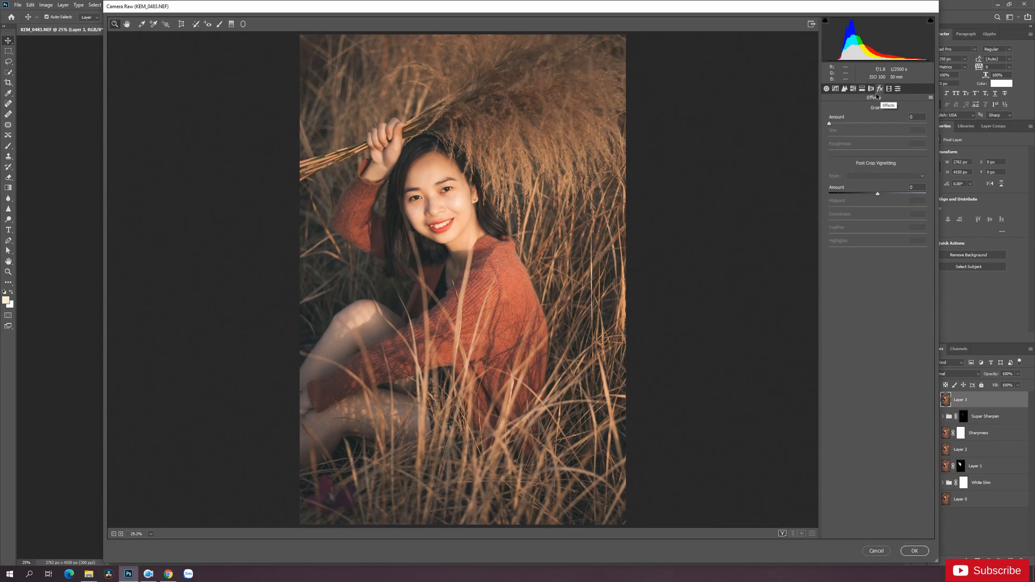
left_click_drag(830, 125, 833, 128)
left_click_drag(854, 136, 882, 138)
left_click(915, 552)
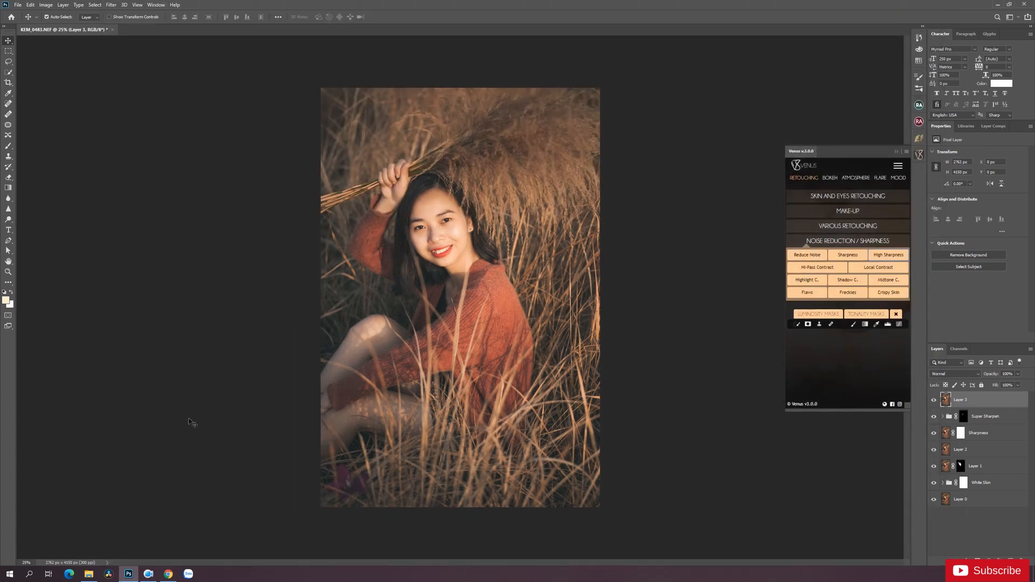
Open the Text image from the project's Text folder in Photoshop as a separate document.
left_click(89, 574)
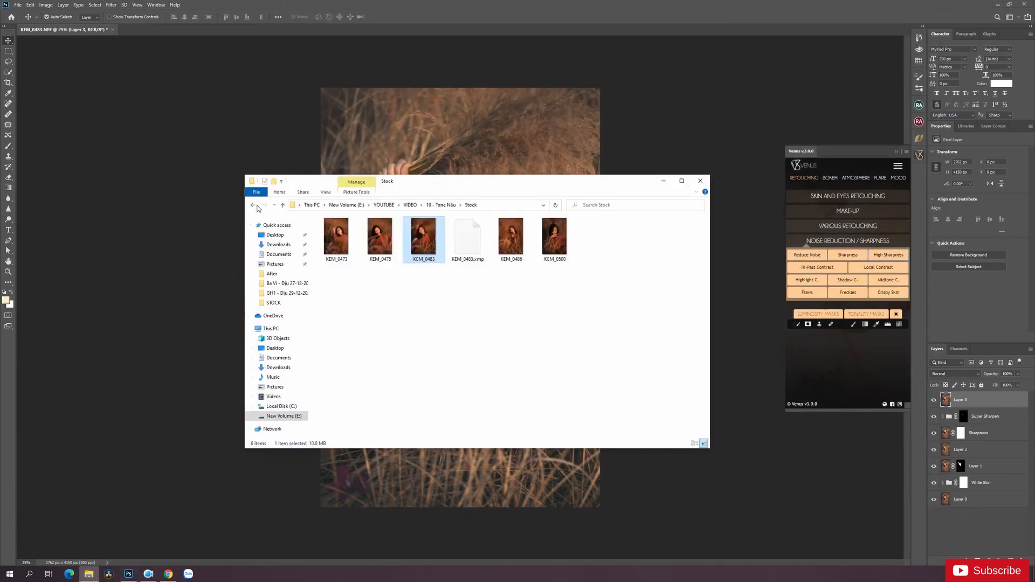
left_click(253, 206)
double_click(467, 262)
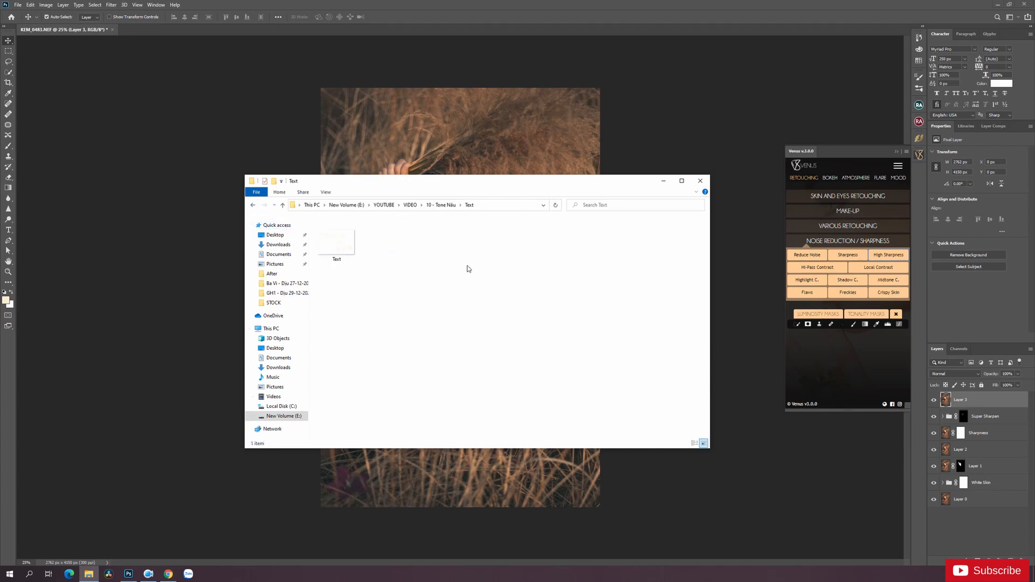
left_click_drag(336, 245, 286, 27)
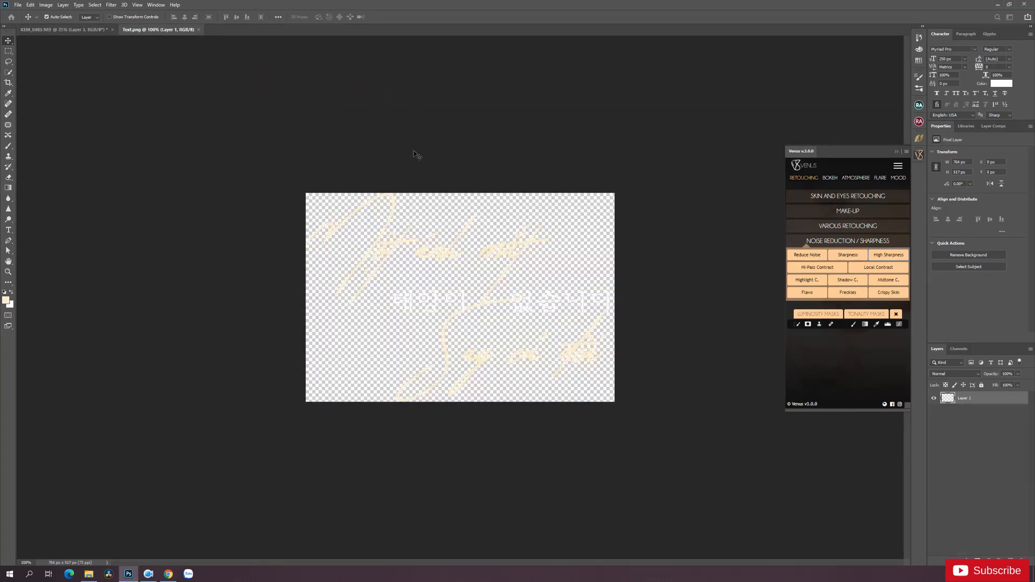
Try to place the lettering from Text.png over the portrait's upper part, and undo the placement.
left_click_drag(434, 229, 107, 38)
left_click(438, 263)
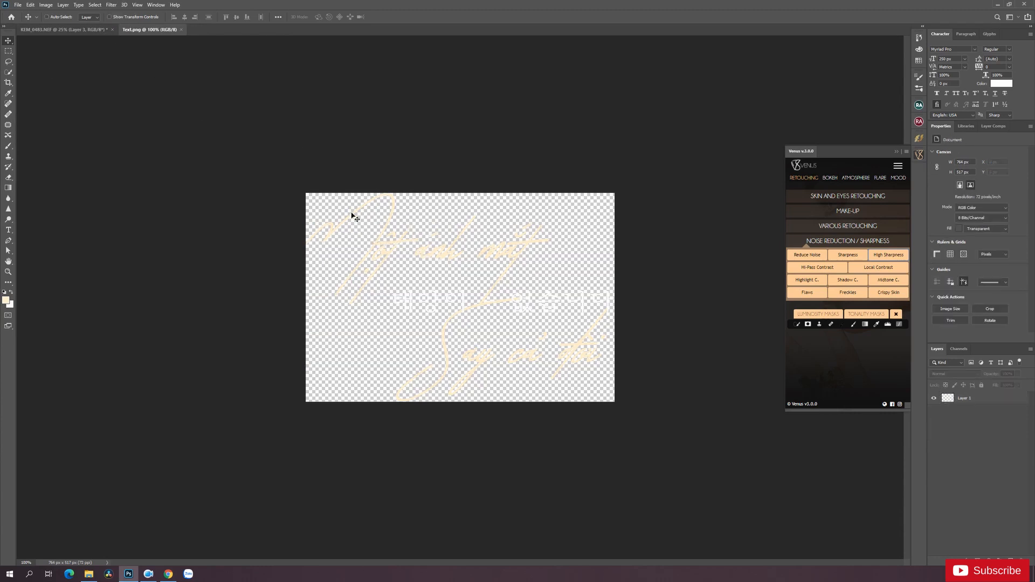
left_click(459, 236)
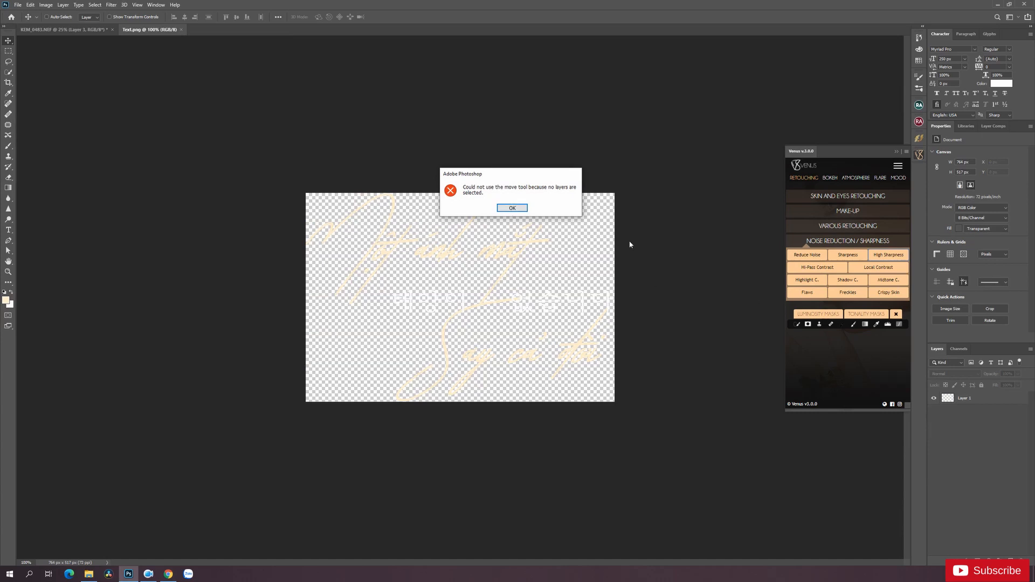
left_click(512, 209)
left_click(973, 403)
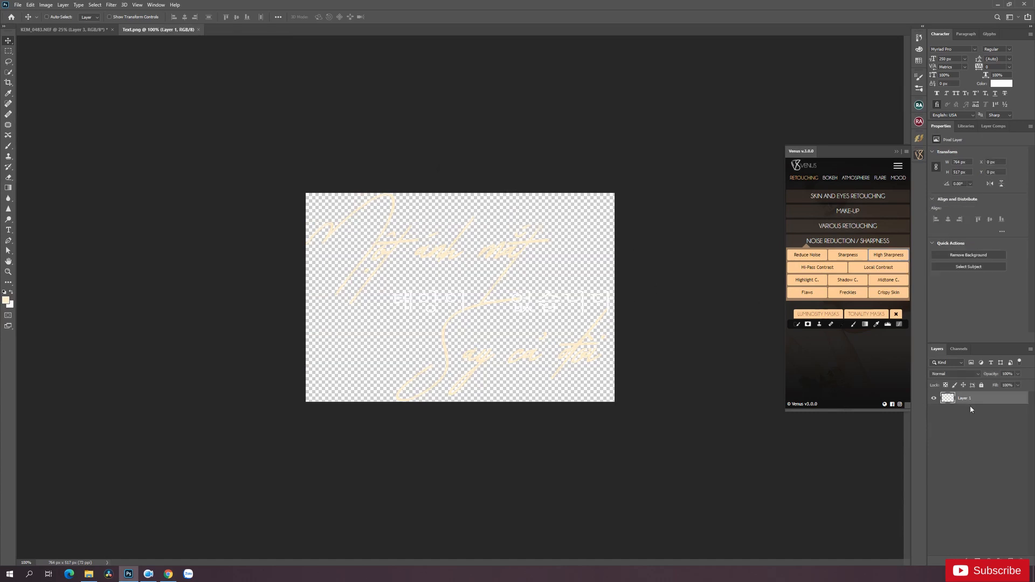
left_click_drag(504, 291, 536, 217)
left_click(556, 222)
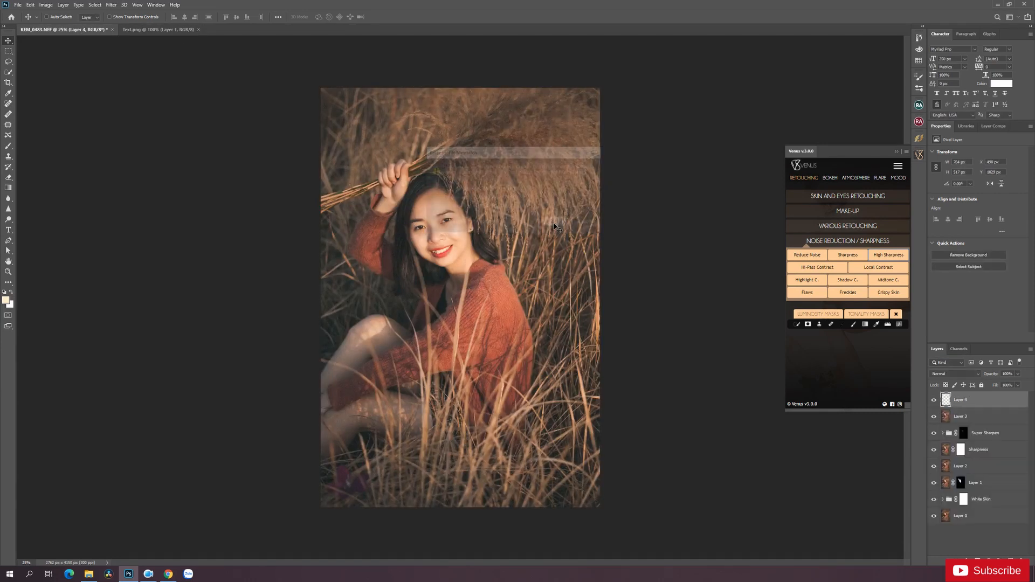
left_click_drag(431, 222, 507, 165)
key("ctrl+z")
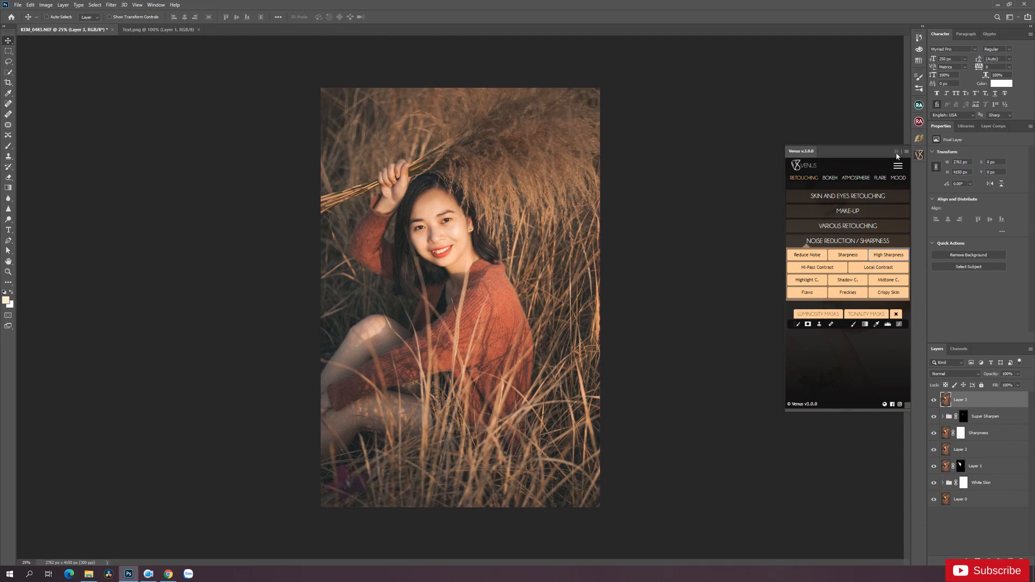
Collapse the Venus retouching panel and resize the portrait proportionally to a height of 2048 pixels.
left_click(897, 153)
key("ctrl+alt+i")
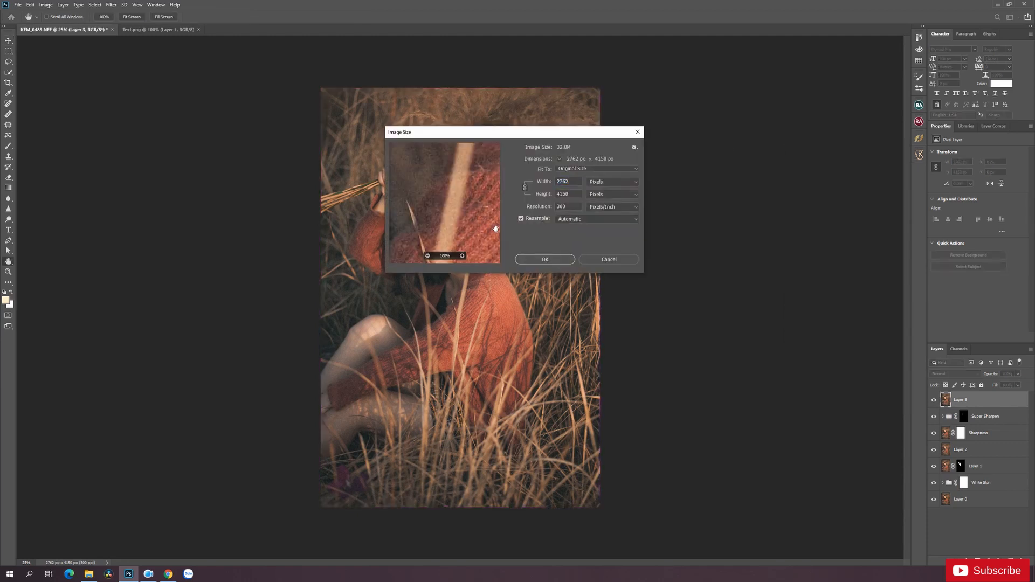
type("2048")
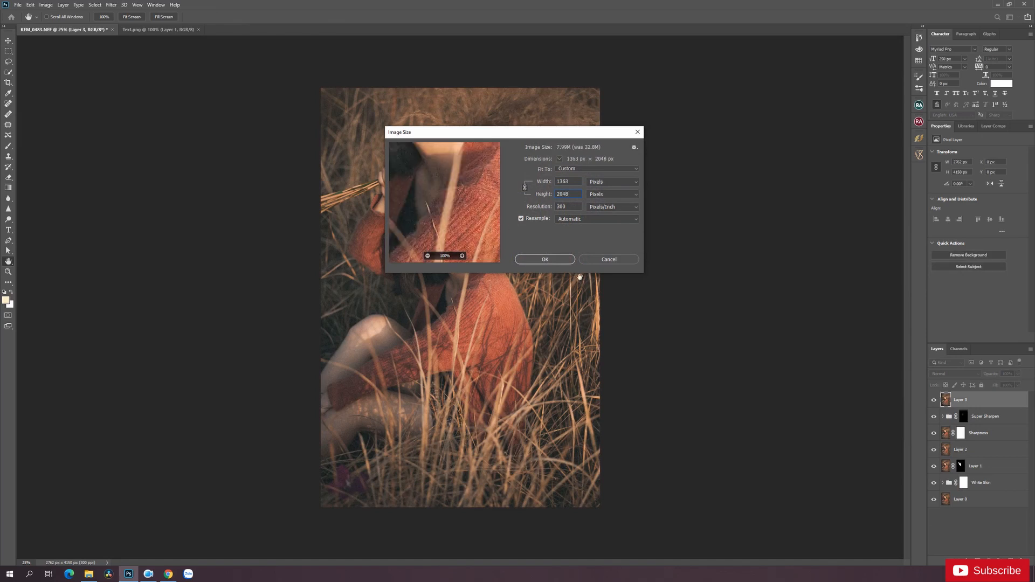
left_click(546, 263)
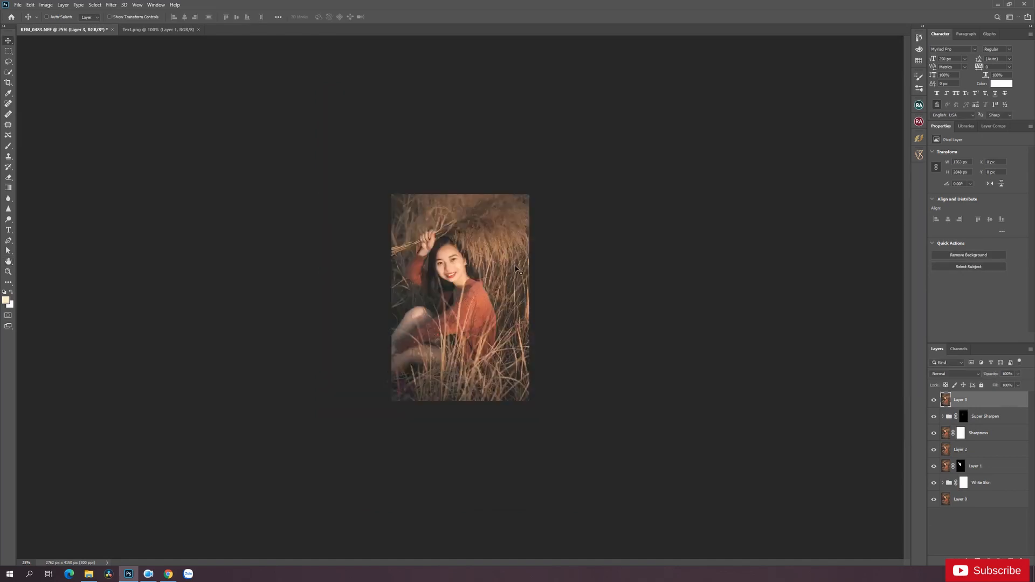
Copy the lettering layer from Text.png into the resized portrait and place it in the photo's upper-right corner.
left_click(168, 30)
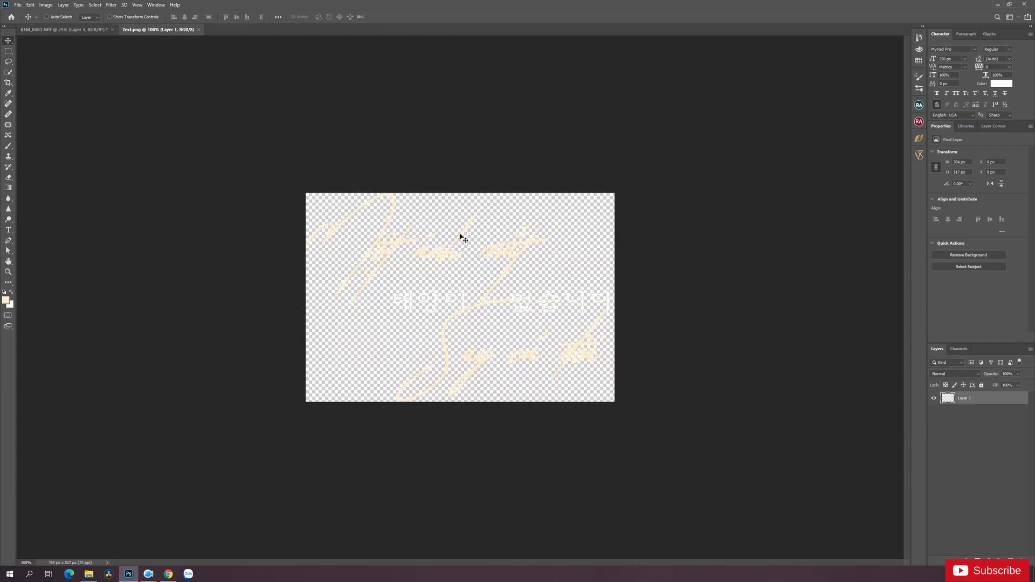
left_click_drag(462, 237, 89, 34)
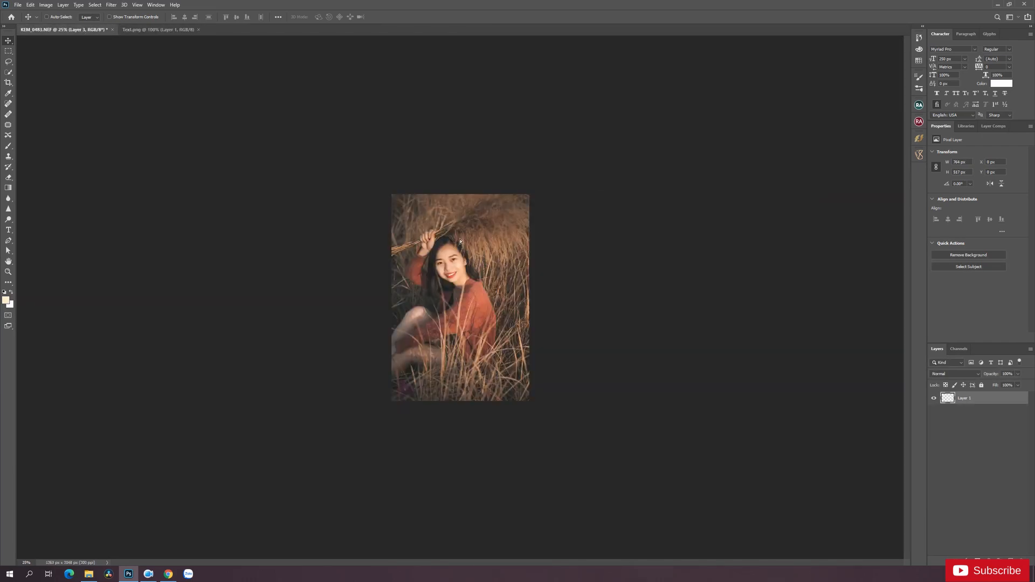
left_click_drag(461, 241, 524, 206)
key("Return")
key("ctrl+plus")
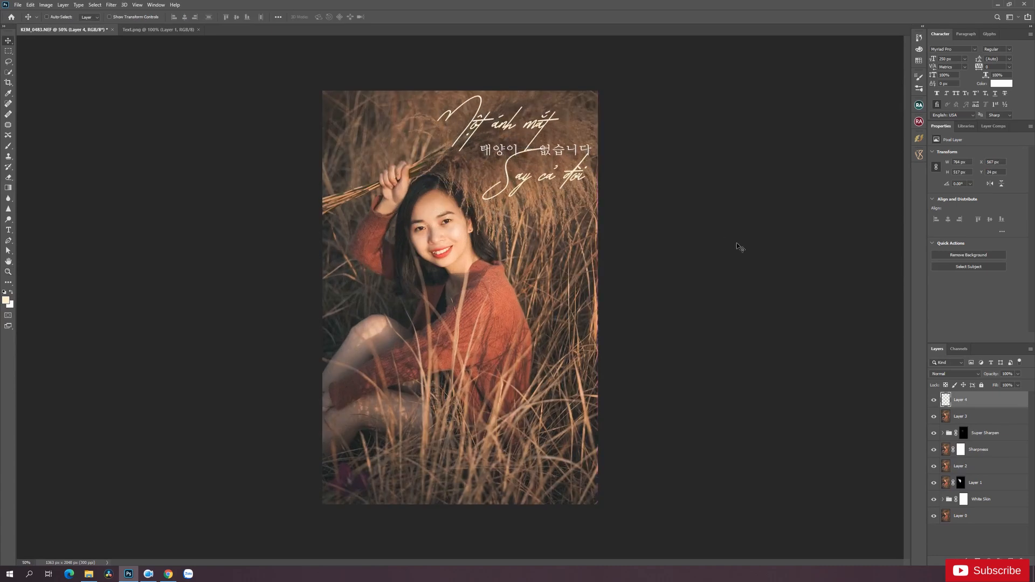
Nudge the lettering slightly left, away from the photo's right edge, to an X position of 557 px.
key("Left")
key("Left")
key("Left")
key("Left")
key("Left")
key("Left")
key("Left")
key("Left")
key("Left")
key("Left")
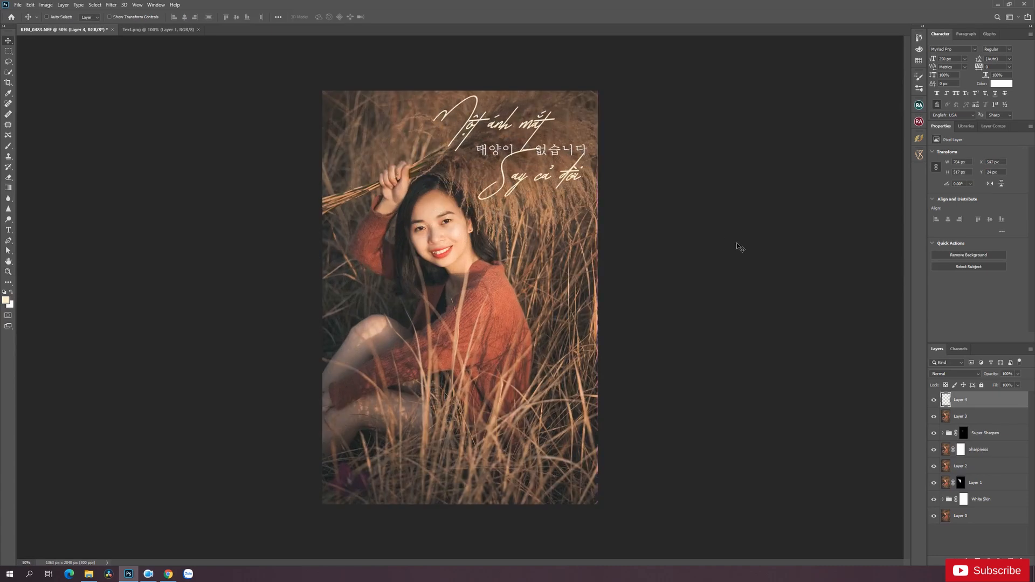
key("Down")
key("Down")
key("Down")
key("Down")
key("Down")
key("Down")
key("Down")
key("Down")
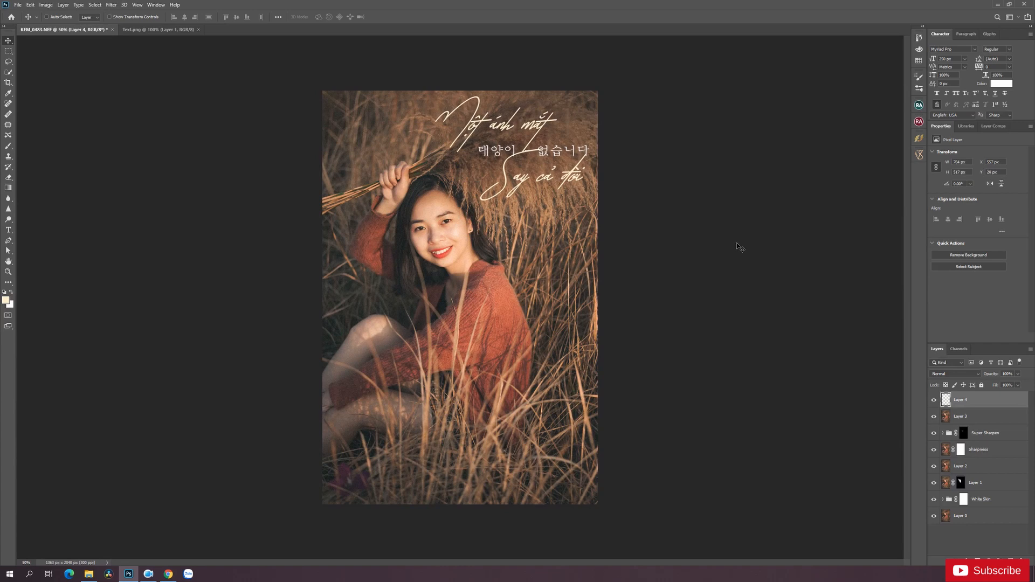
Move the lettering layer down in the portrait's upper-right area to a Y position of 92 px.
key("z")
scroll(476, 200, "down", 2)
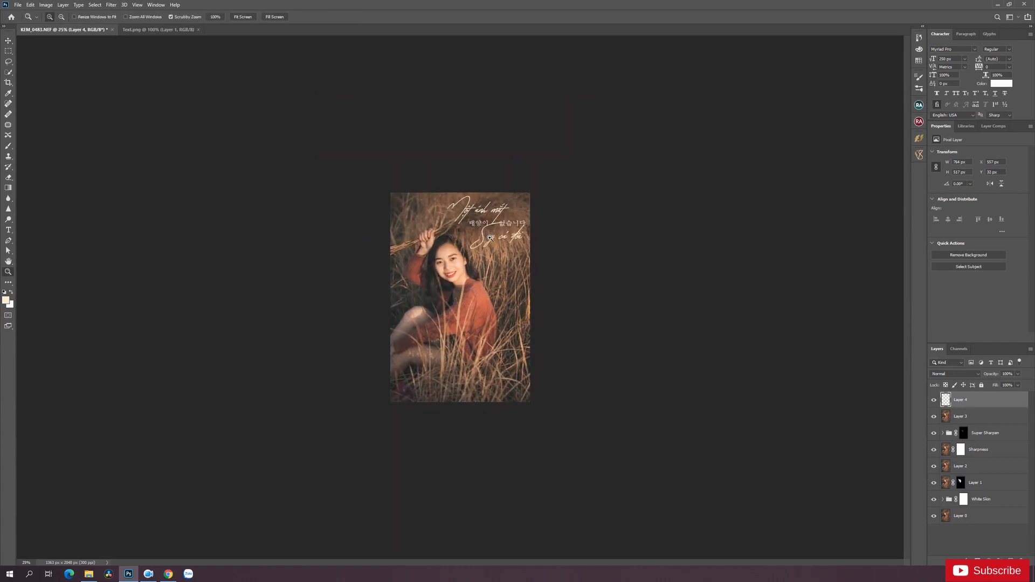
scroll(495, 199, "up", 2)
key("v")
key("shift+Down")
key("shift+Down")
key("shift+Down")
key("shift+Down")
key("shift+Down")
key("shift+Down")
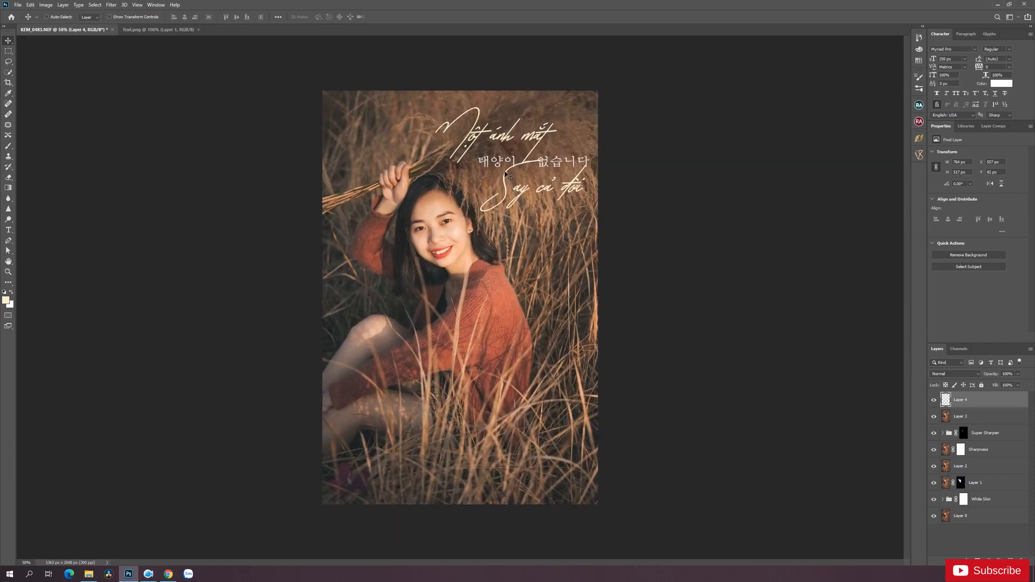
Fine-tune the lettering's placement to an X position of 567 px and a Y position of 76 px.
key("shift+Up")
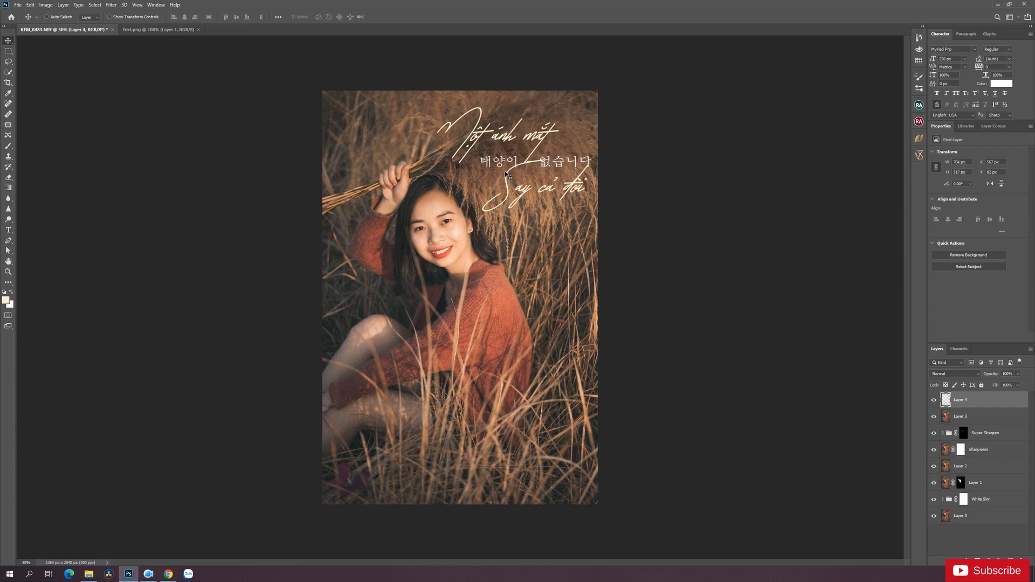
key("Up")
key("Up")
key("Up")
key("Up")
key("Up")
key("Up")
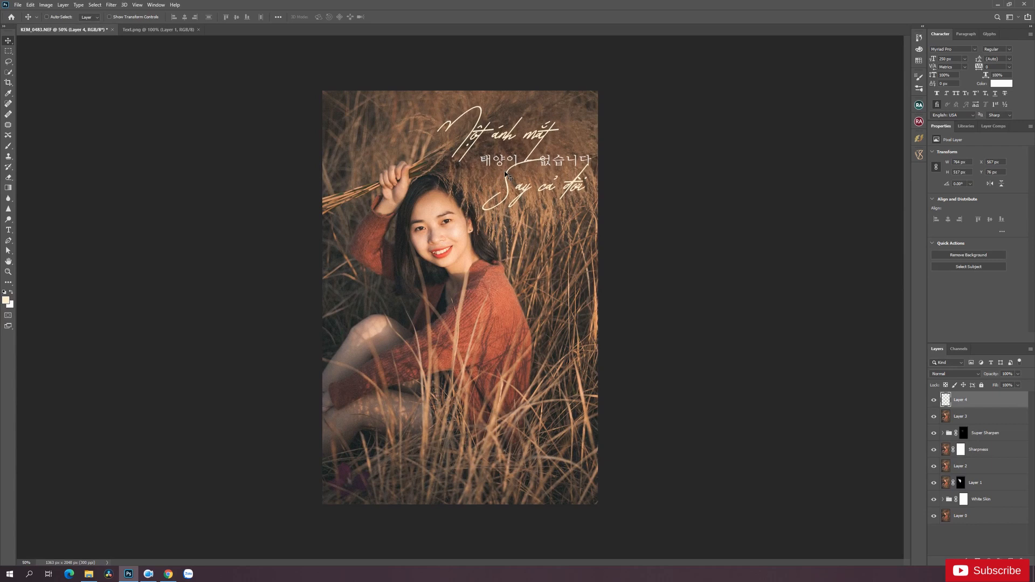
key("z")
left_click(464, 282, "alt")
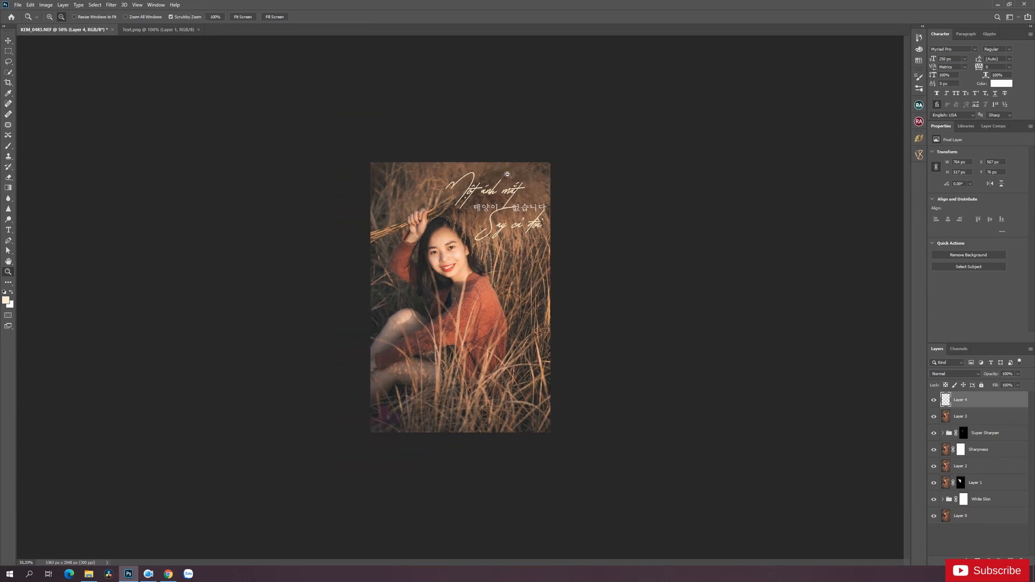
left_click(464, 281)
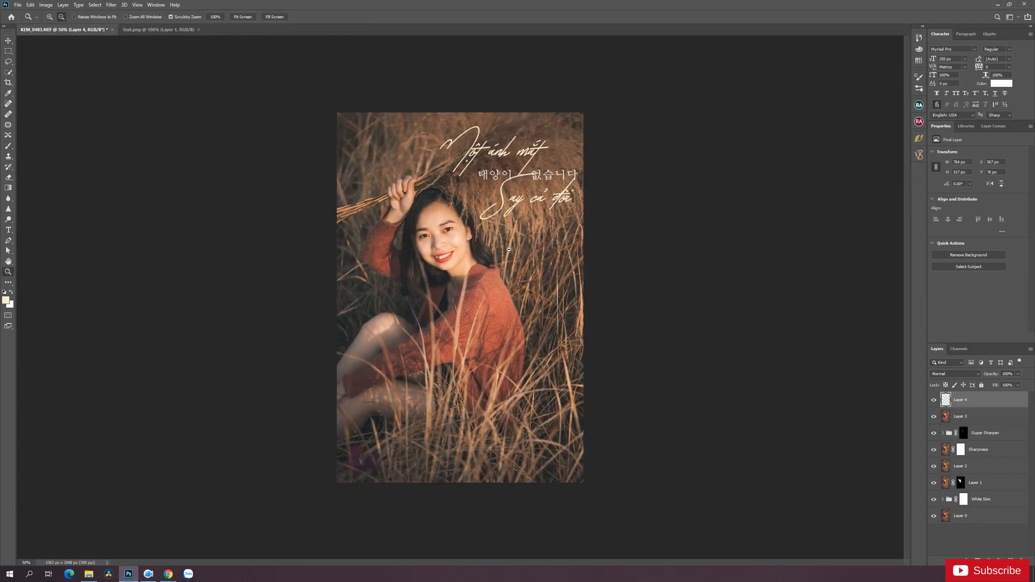
key("v")
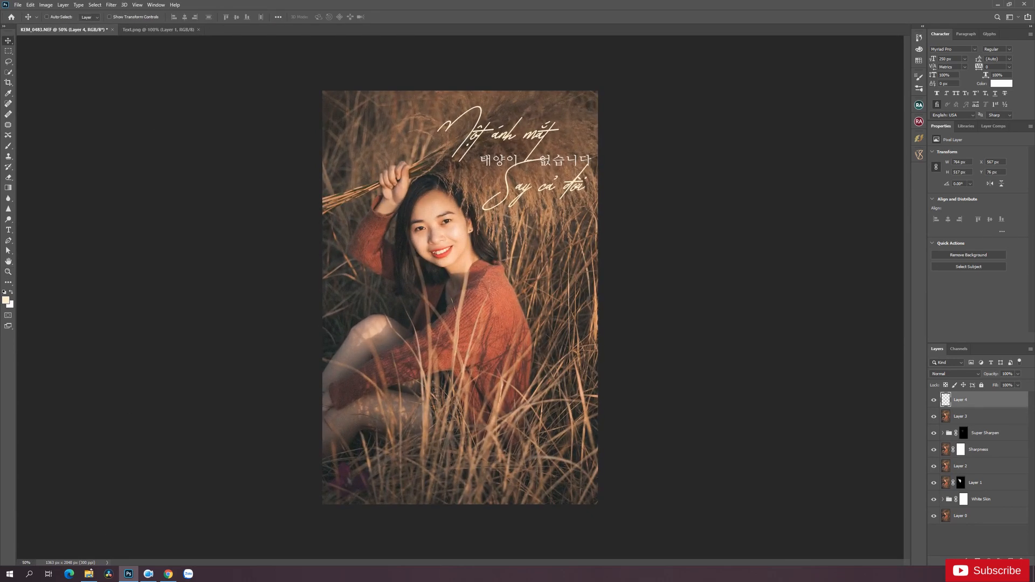
Open the white-text bird logo PNG from the LOGO KEM folder on drive E: as a separate Photoshop document.
left_click(88, 574)
right_click(334, 237)
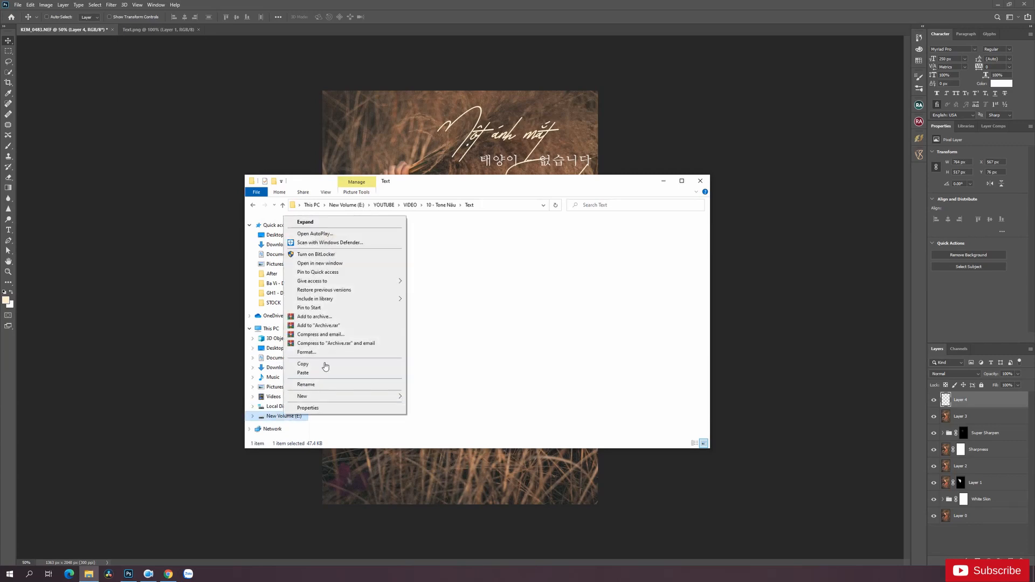
left_click(327, 270)
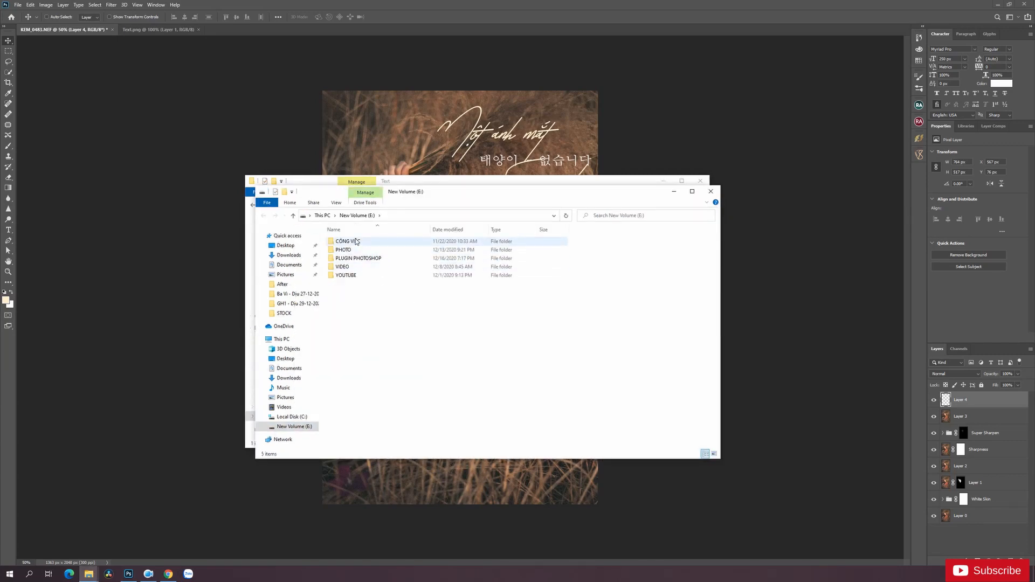
double_click(345, 241)
double_click(345, 242)
double_click(342, 241)
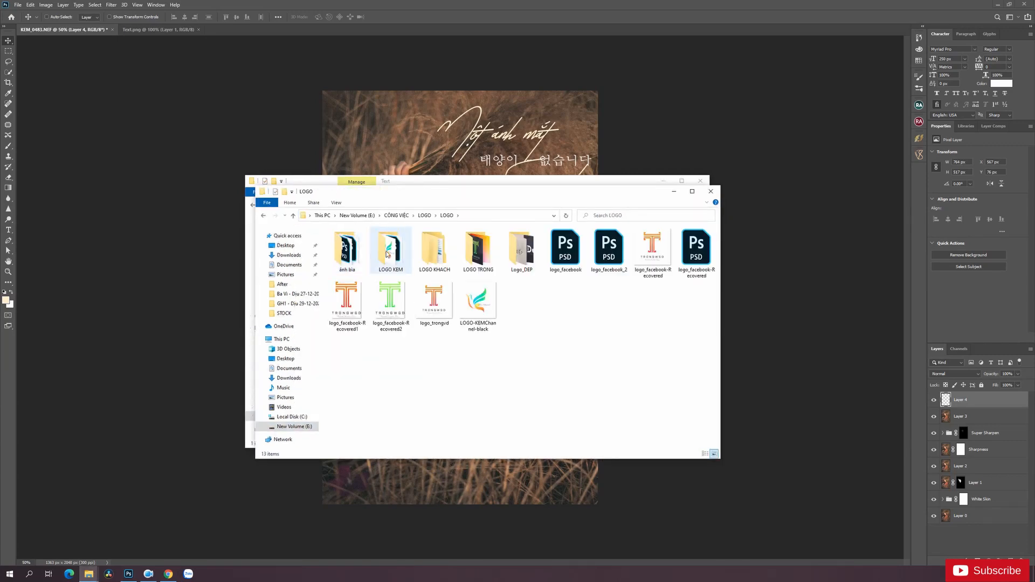
double_click(392, 254)
left_click(401, 257)
left_click_drag(401, 258, 377, 38)
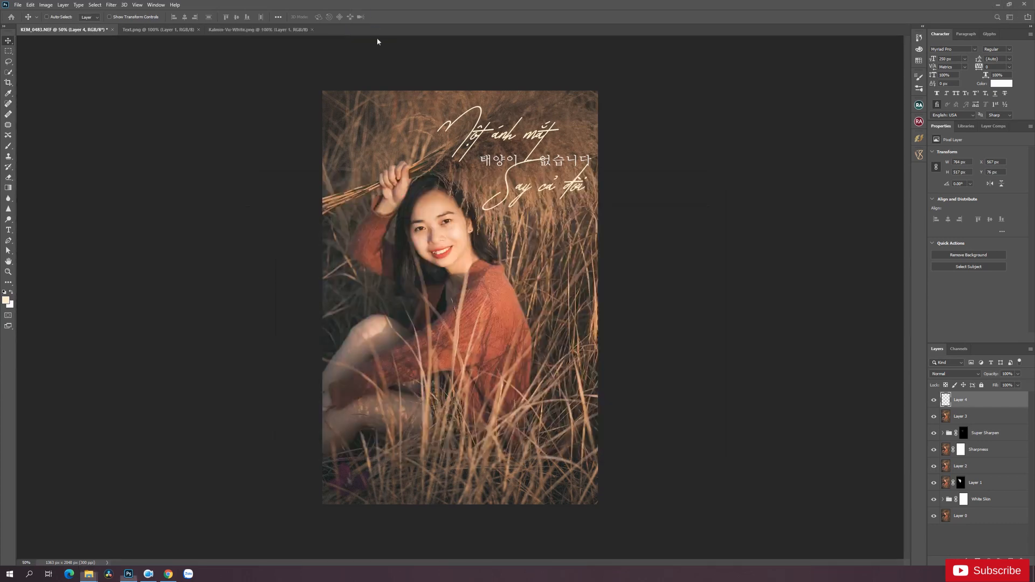
Resize the bird logo image proportionally to a width of 80 pixels.
key("ctrl+alt+i")
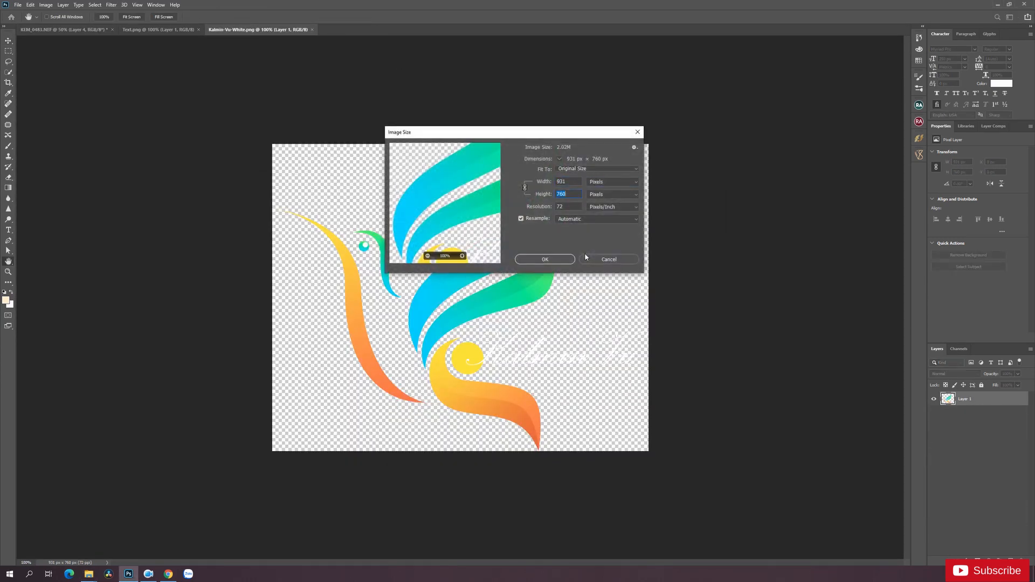
key("shift+Tab")
type("80")
key("Return")
Copy the small logo into the portrait, accepting the color profile conversion, and place it in the photo's lower-right corner.
mouse_move(461, 302)
left_mouse_down()
mouse_move(62, 39)
mouse_move(460, 308)
left_mouse_up()
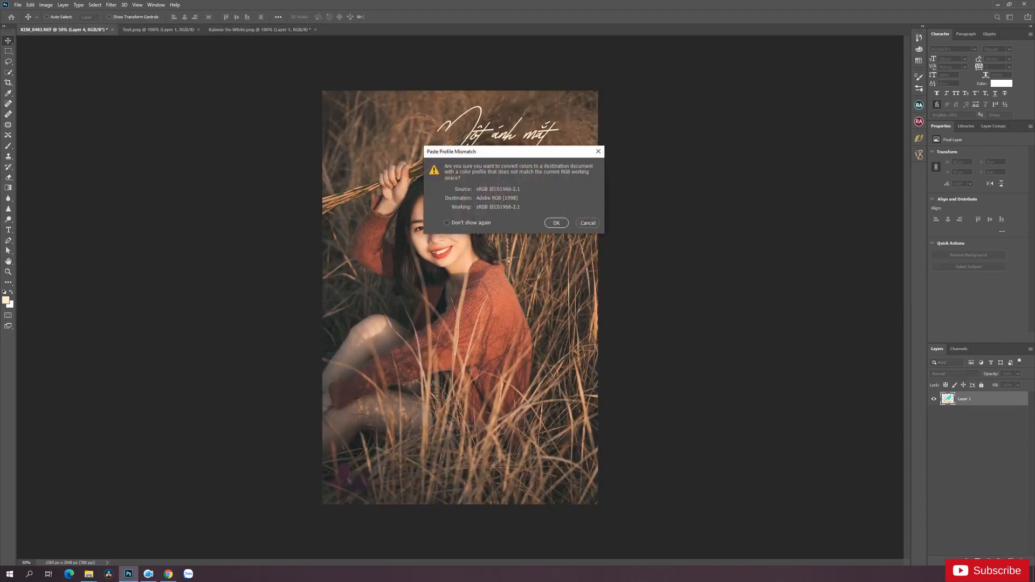
left_click(550, 226)
left_click_drag(509, 262, 632, 447)
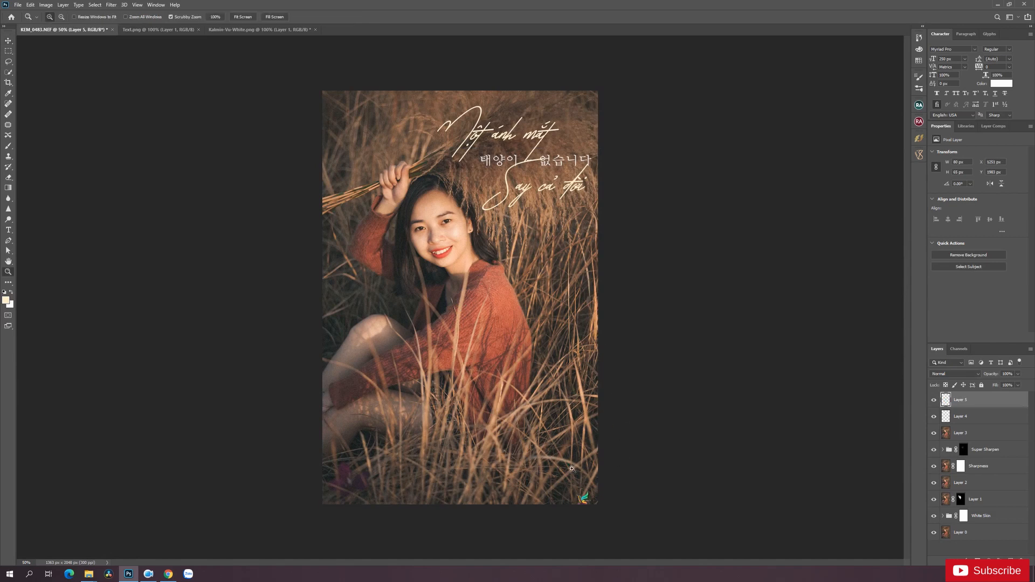
Adjust the logo's distance from the photo's lower-right edges to X 1267 px and Y 1965 px.
left_click(562, 465, "ctrl")
left_click_drag(559, 453, 370, 208)
left_click(406, 272, "ctrl")
left_click(406, 272, "ctrl")
left_click(406, 271, "ctrl")
left_click_drag(408, 257, 435, 227)
left_click(478, 232, "alt")
left_click(478, 232, "alt")
left_click(478, 233, "alt")
left_click(479, 232, "alt")
left_click(478, 233, "alt")
left_click(479, 233, "alt")
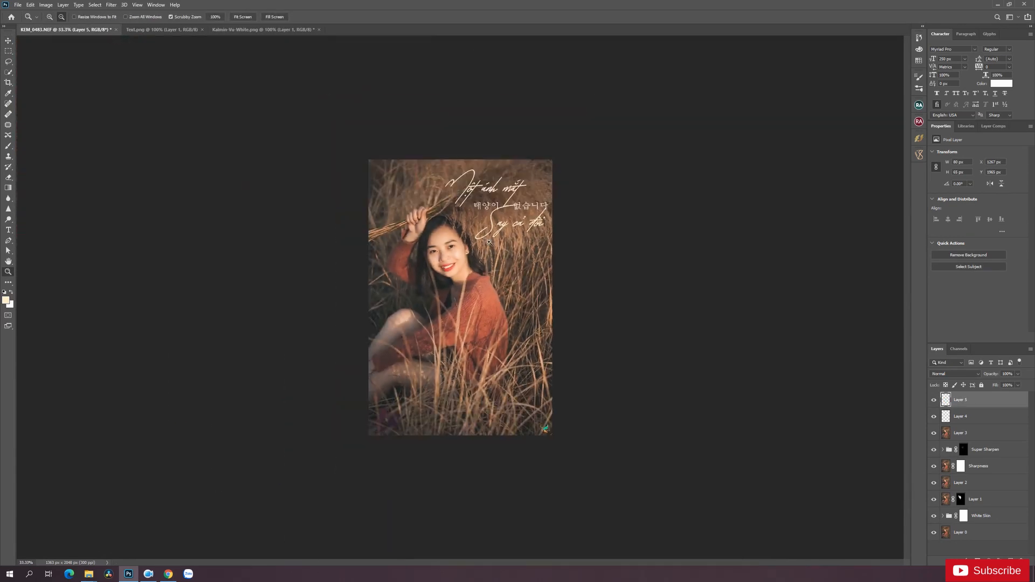
left_click(501, 248, "ctrl")
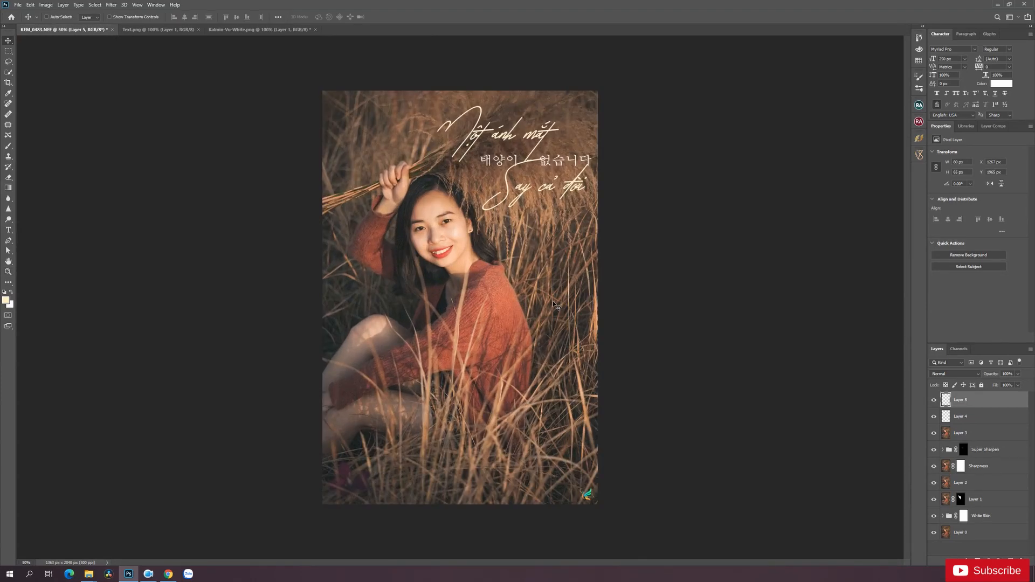
Export the portrait with Save for Web as PNG-24 file KEM_0483.png into a new Image folder inside the Youtube folder.
key("ctrl")
key("ctrl+alt+shift+s")
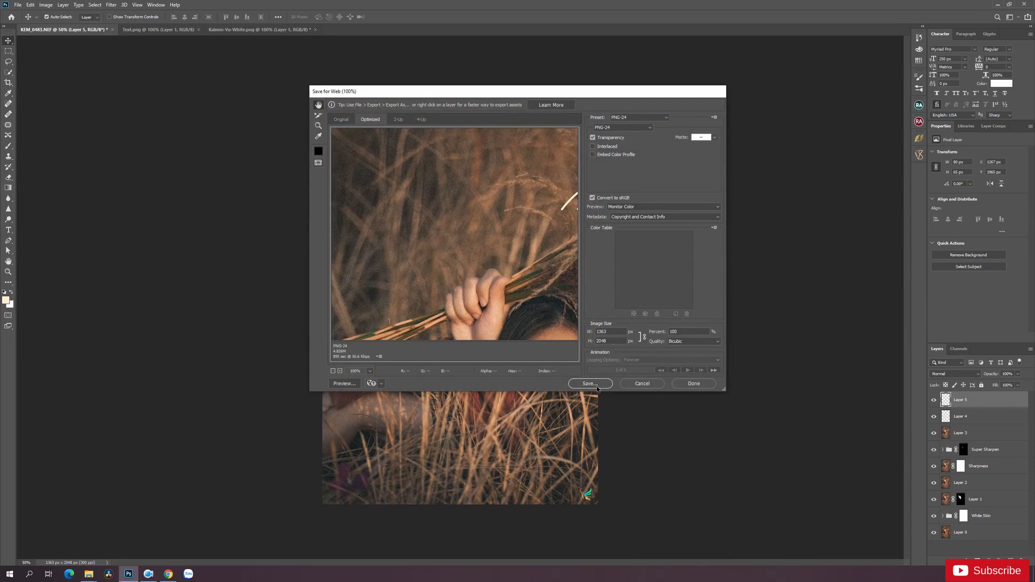
left_click(589, 383)
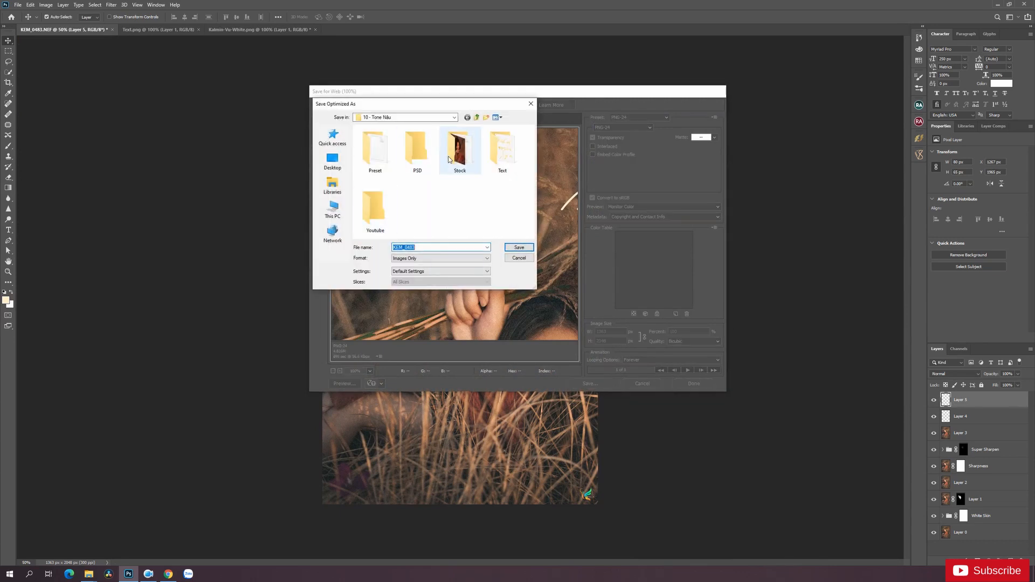
double_click(377, 209)
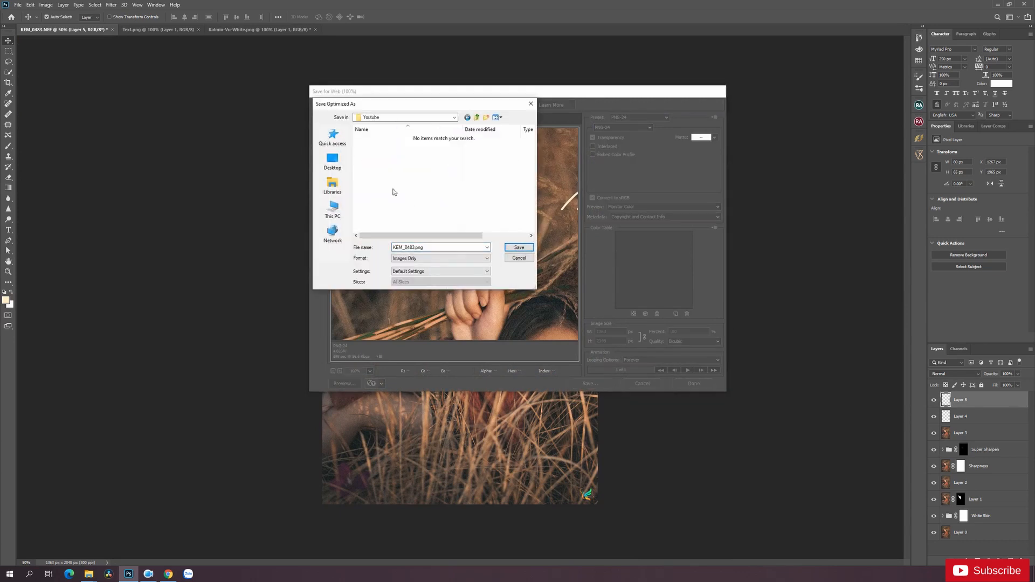
right_click(397, 188)
mouse_move(457, 276)
left_click(500, 271)
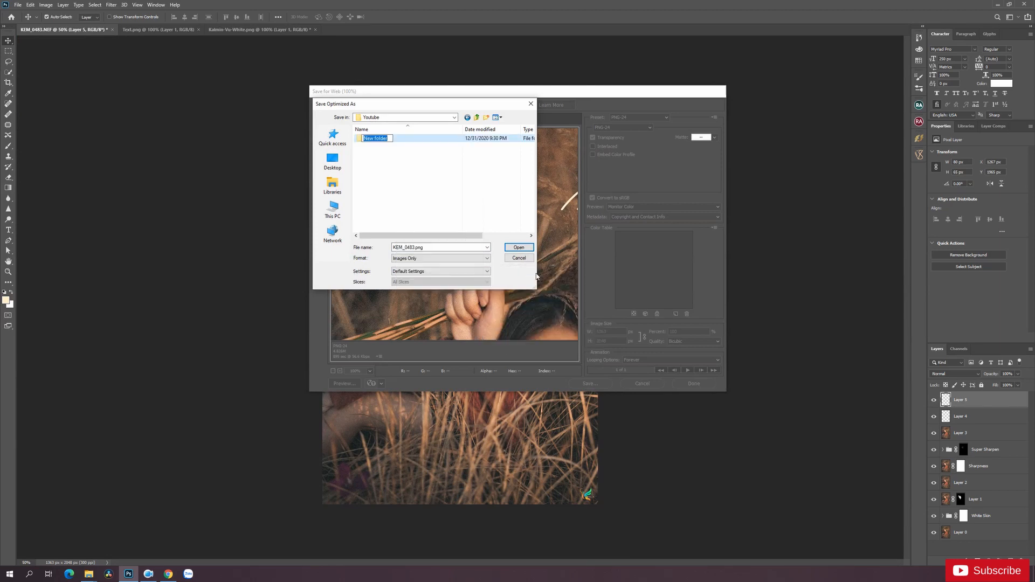
type("Image")
double_click(402, 140)
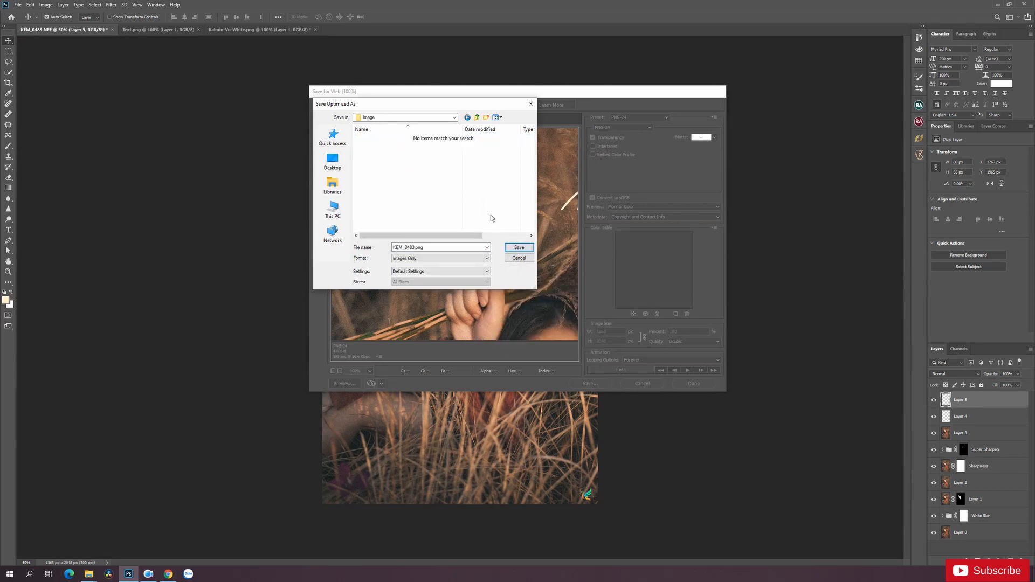
left_click(519, 247)
left_click(535, 222)
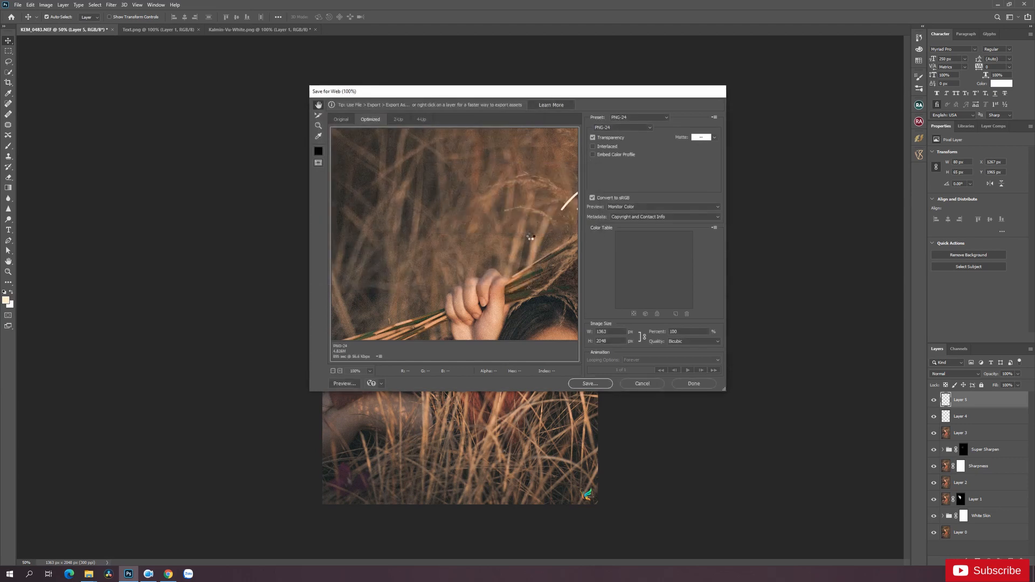
key("z")
left_click(465, 239, "alt")
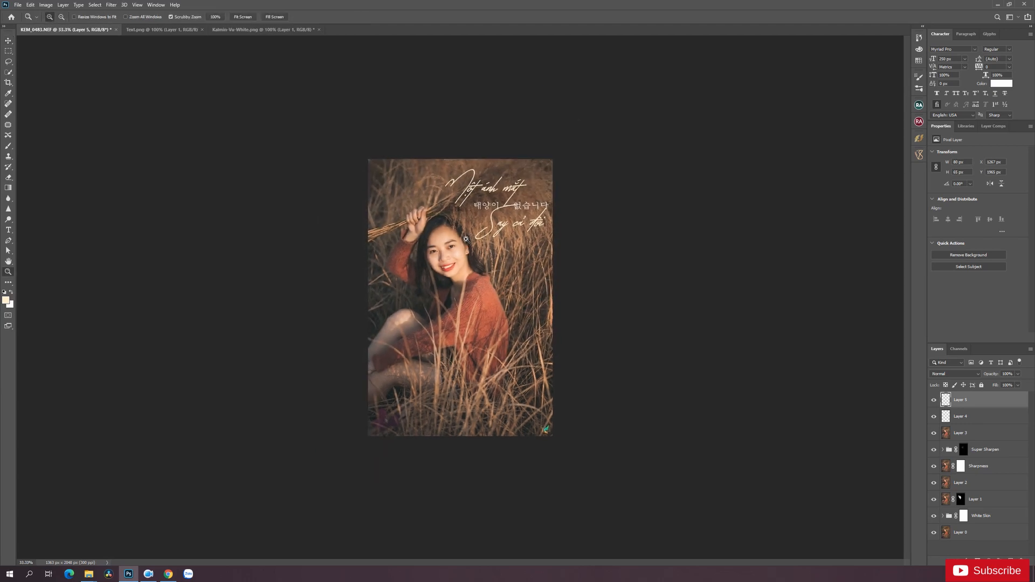
left_click(466, 239)
key("v")
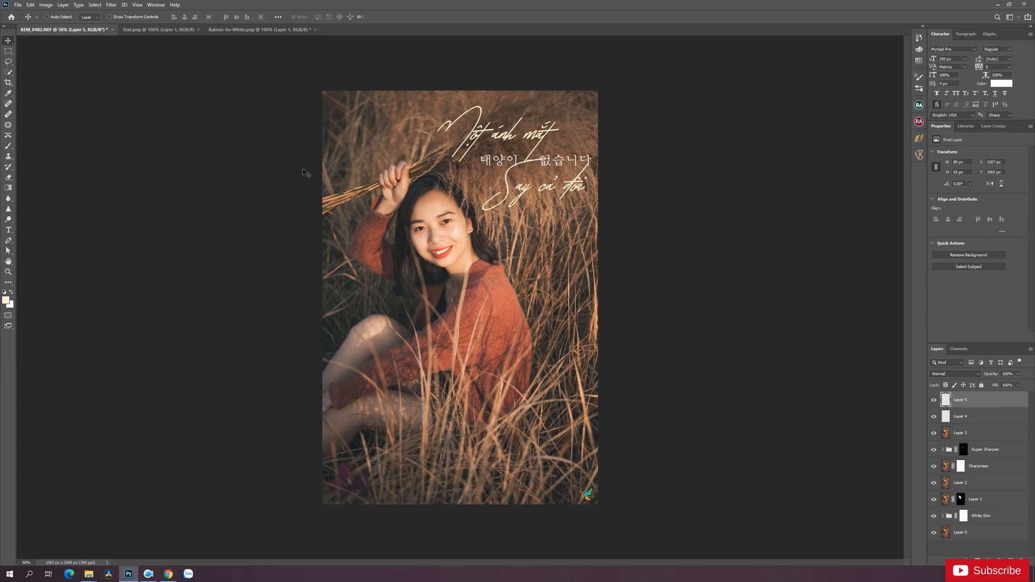
Close Text.png and the logo document, discarding the logo's changes.
left_click(158, 29)
key("ctrl+w")
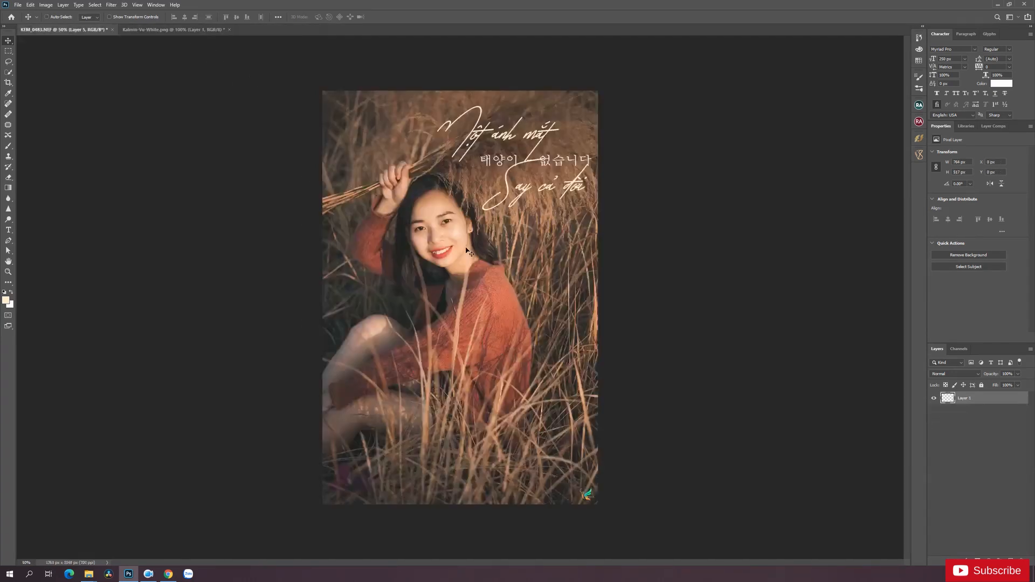
left_click(172, 29)
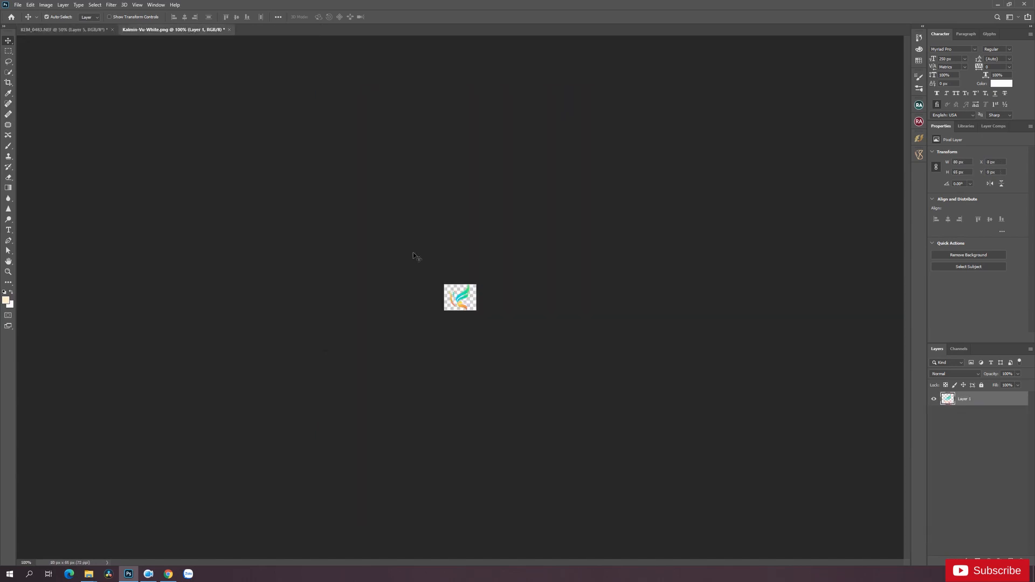
key("ctrl+w")
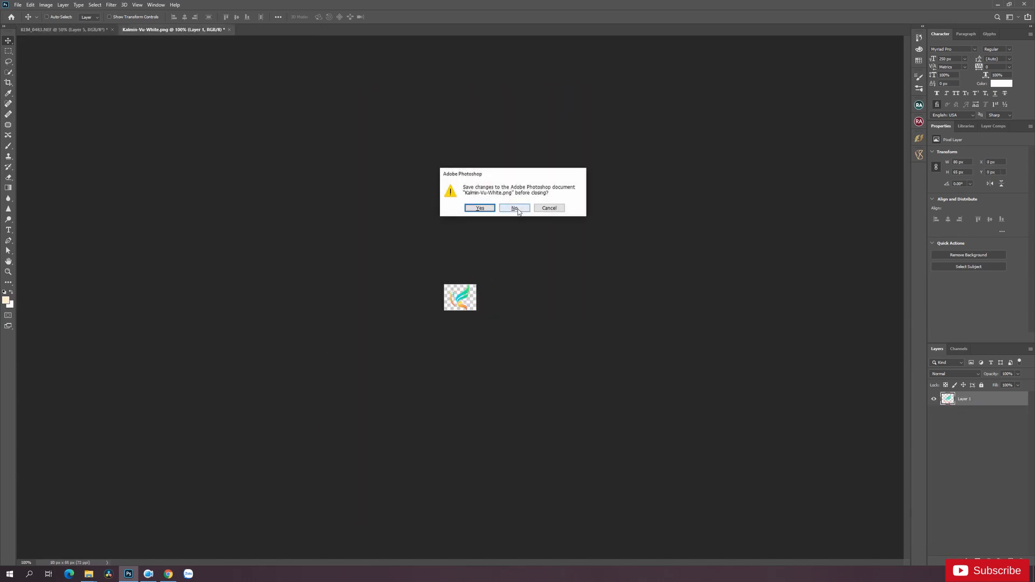
left_click(516, 210)
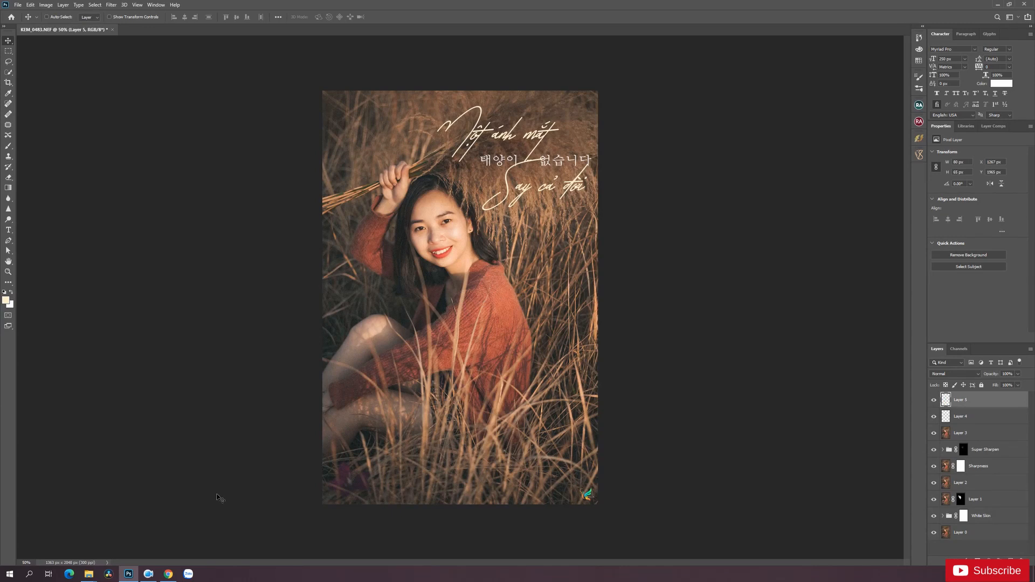
Open the raw photo KEM_0473 from the Stock folder in Camera Raw.
mouse_move(88, 574)
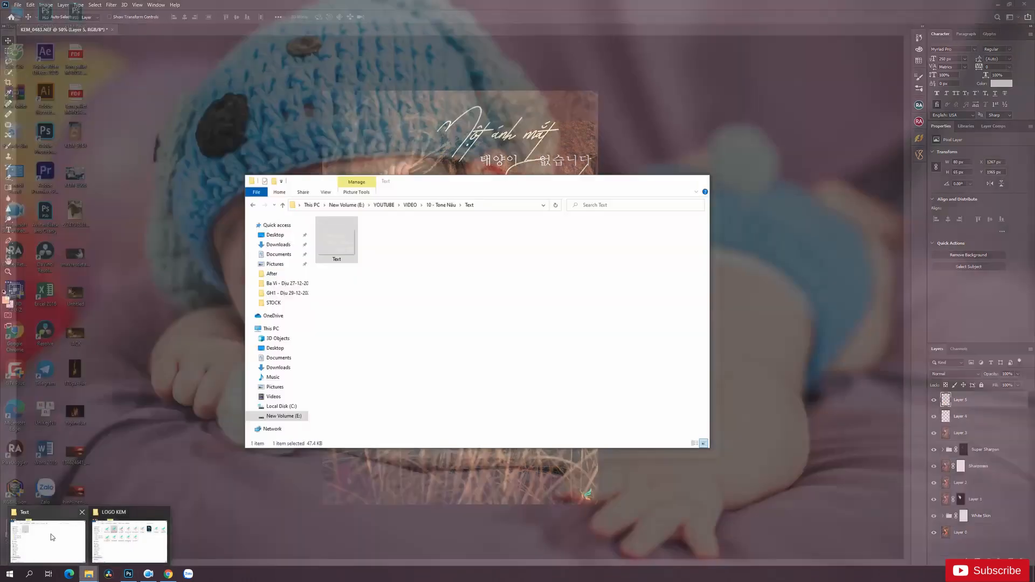
left_click(51, 537)
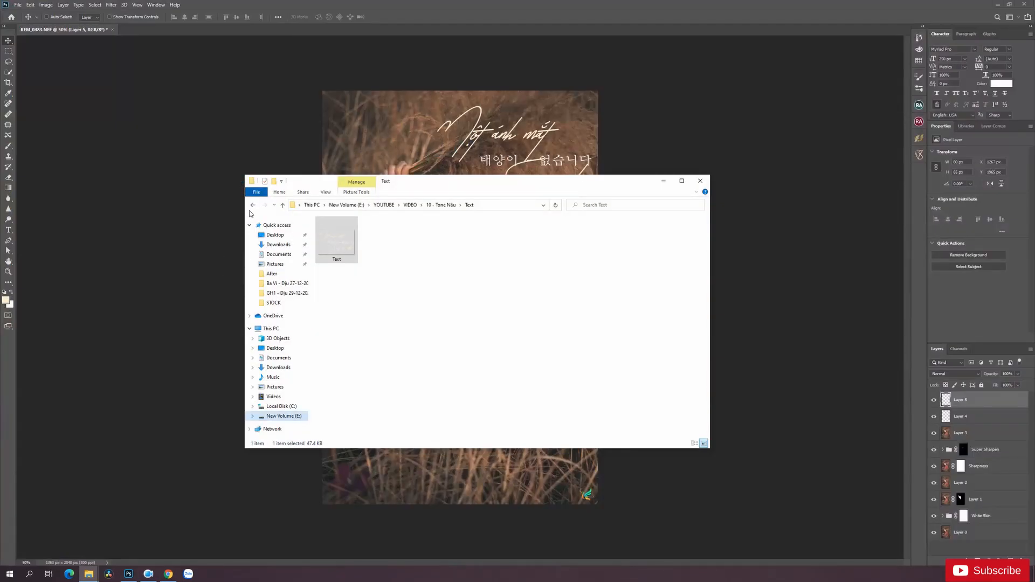
left_click(252, 205)
double_click(426, 237)
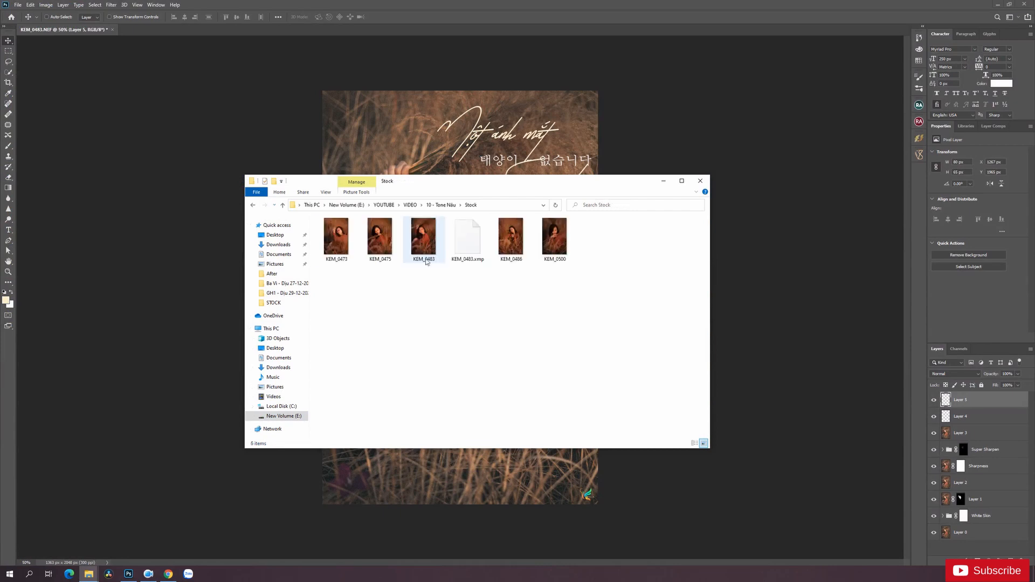
left_click(345, 249)
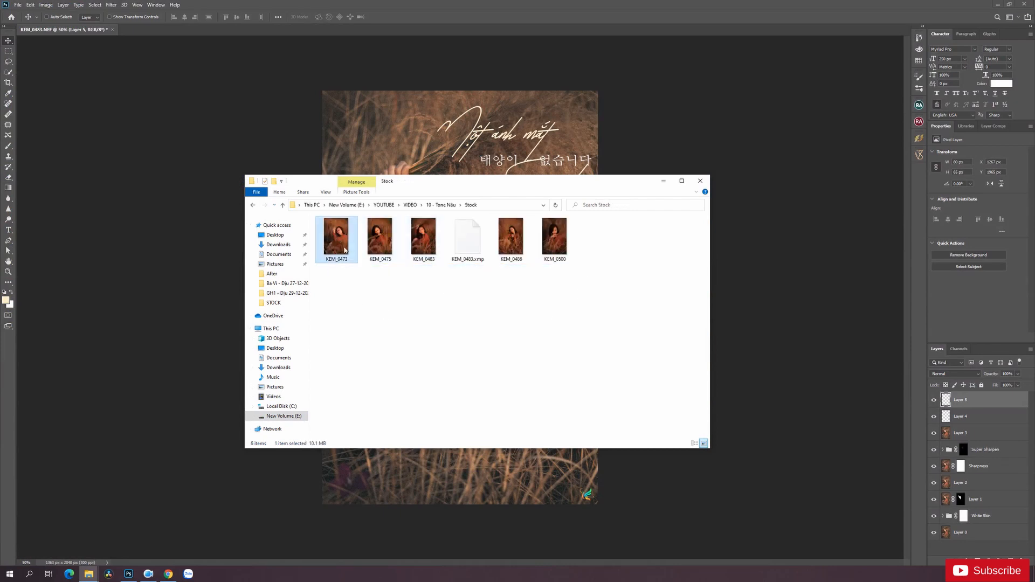
left_click_drag(338, 241, 350, 34)
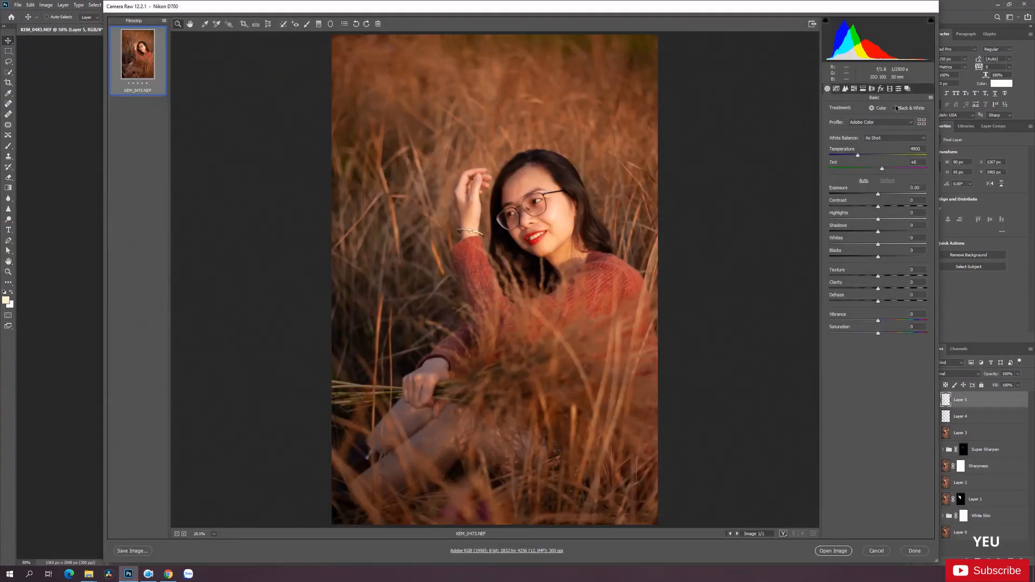
Load KemChannel-Preset.xmp from the YOUTUBE > VIDEO > 10 - Tone Nâu > Preset folder onto KEM_0473 and open the photo as a document.
left_click(932, 100)
left_click(965, 189)
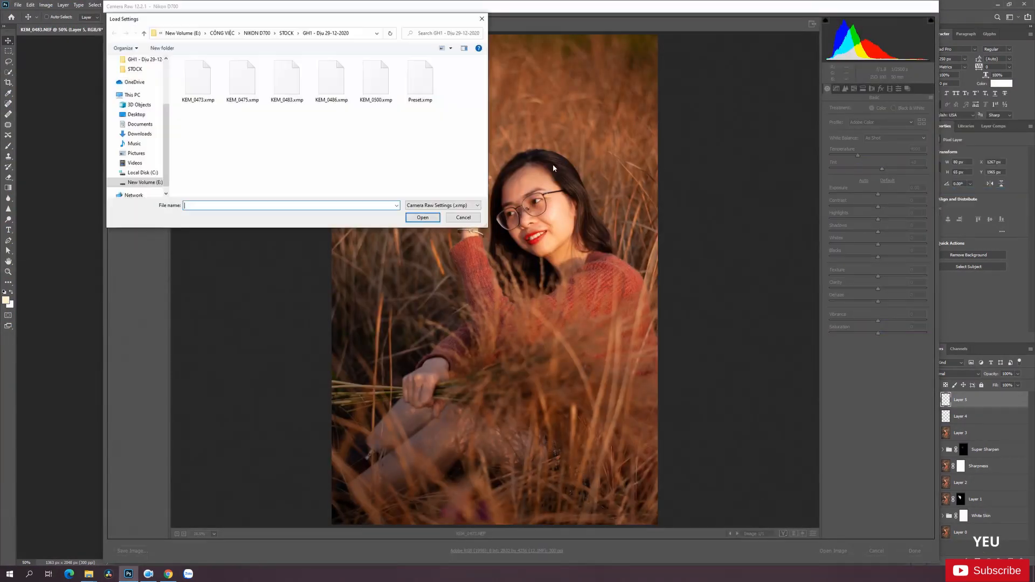
left_click(286, 33)
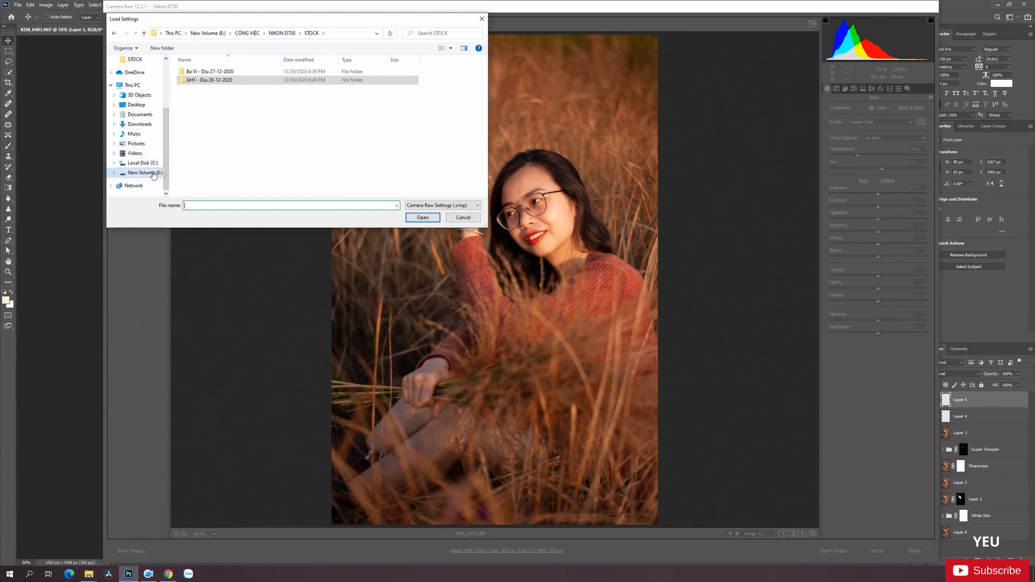
left_click(143, 172)
double_click(206, 106)
double_click(206, 106)
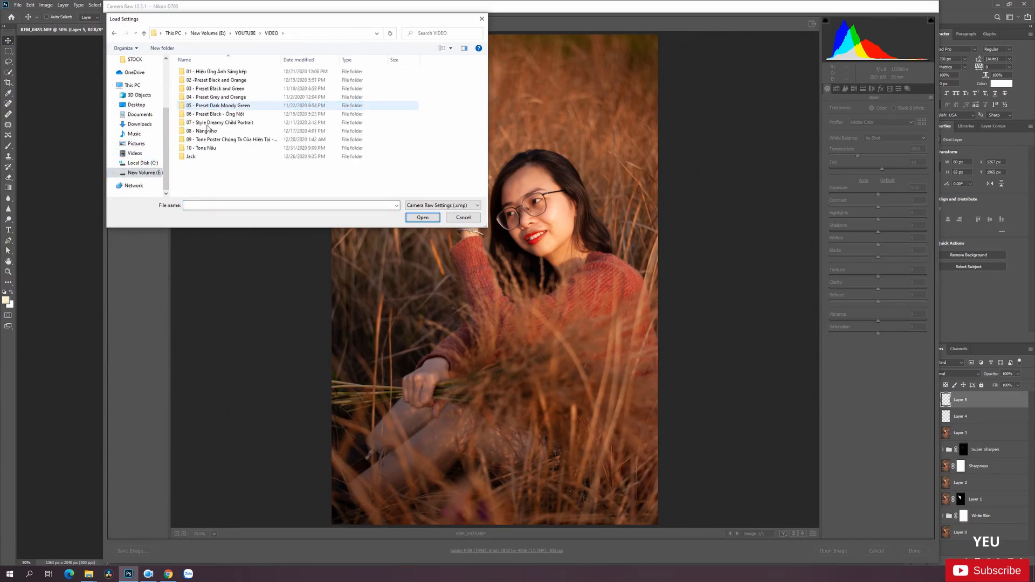
double_click(209, 148)
double_click(205, 84)
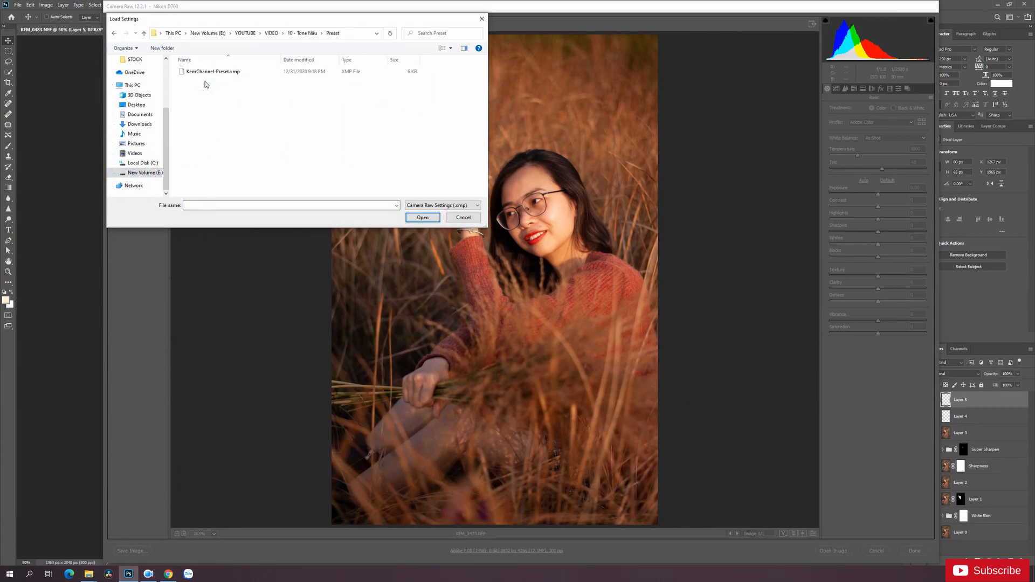
left_click(212, 74)
left_click(422, 218)
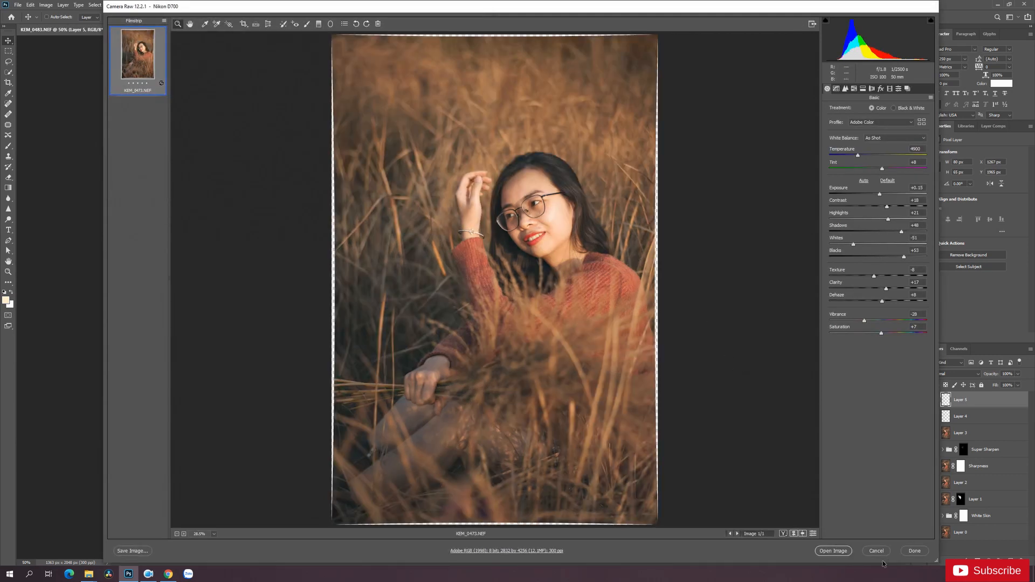
left_click(914, 550)
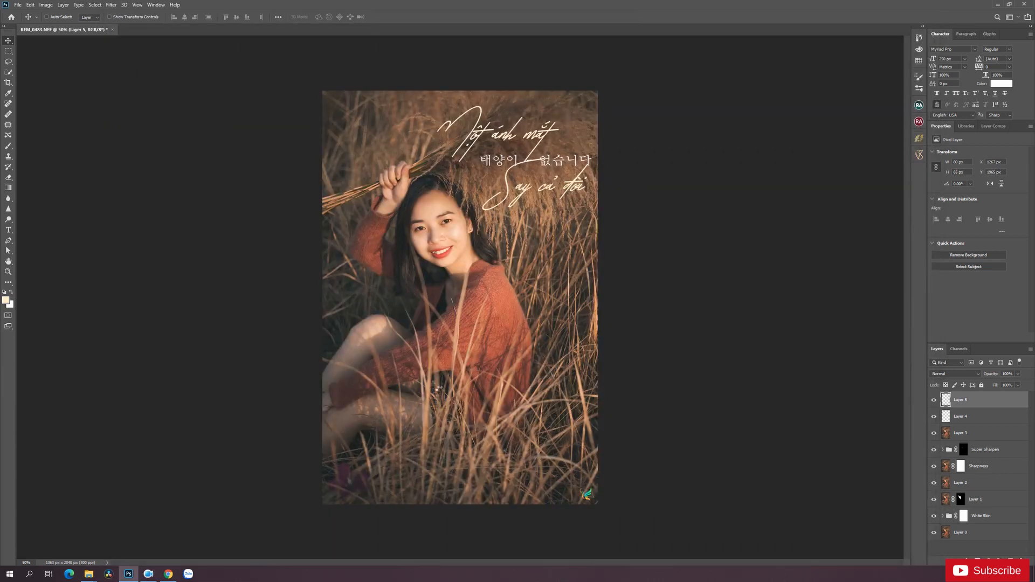
Open the raw photo KEM_0486 from the Stock folder in Camera Raw.
mouse_move(95, 575)
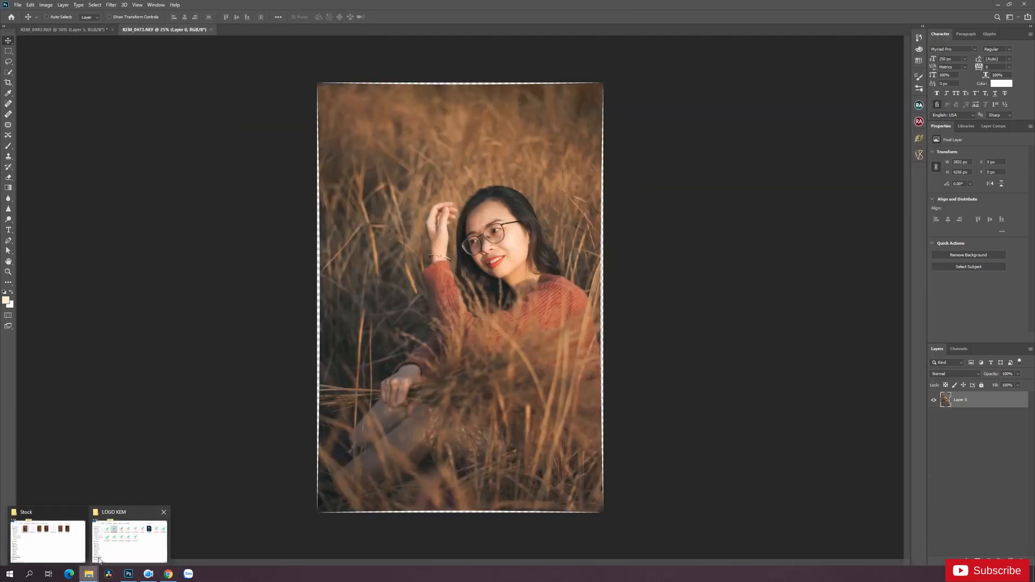
left_click(64, 542)
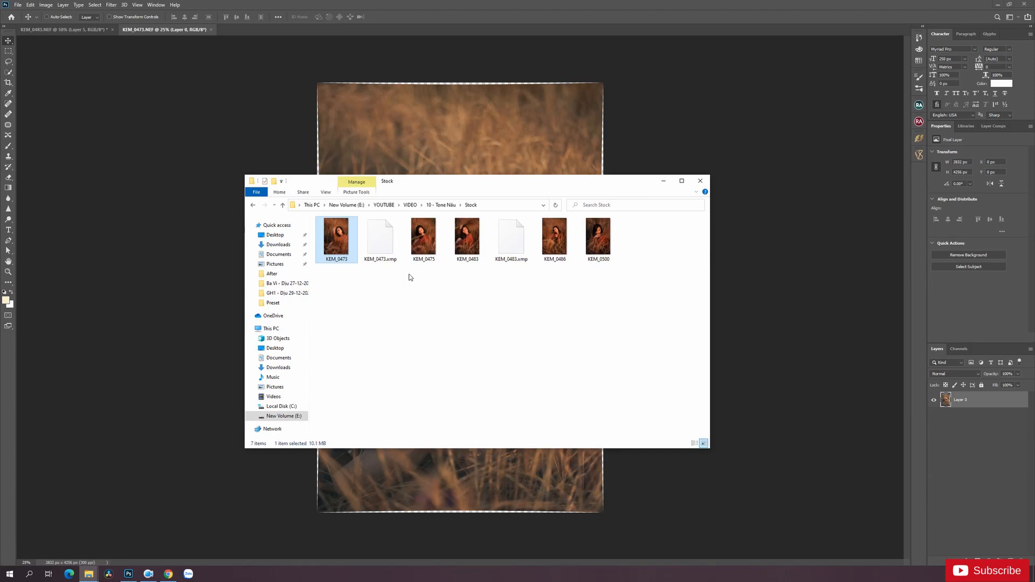
left_click(423, 237)
left_click(597, 241)
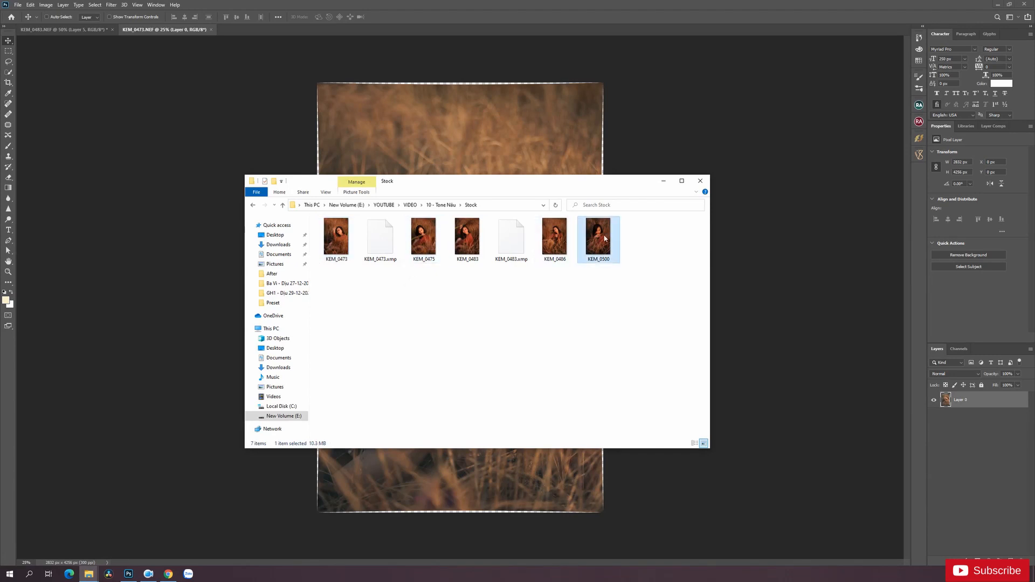
left_click(564, 238)
left_click_drag(557, 244, 406, 27)
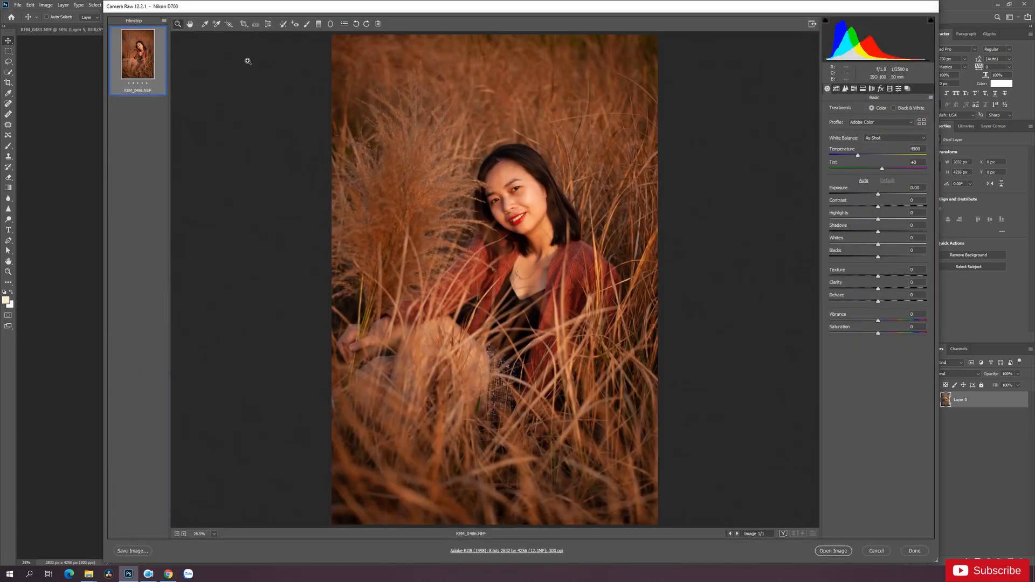
Load the KemChannel-Preset.xmp settings onto KEM_0486 and open the photo as a document.
left_click(930, 96)
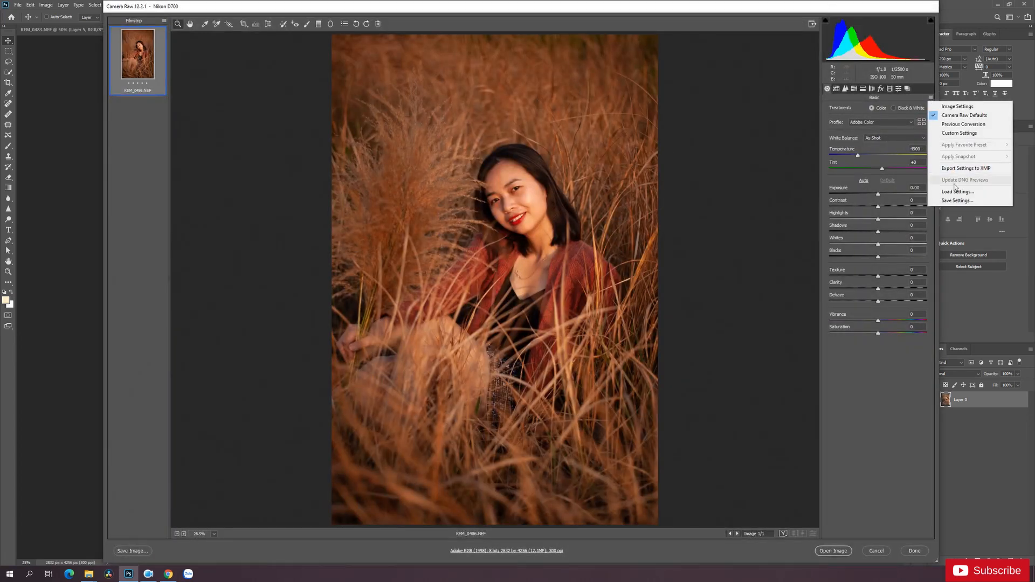
left_click(952, 183)
left_click(227, 71)
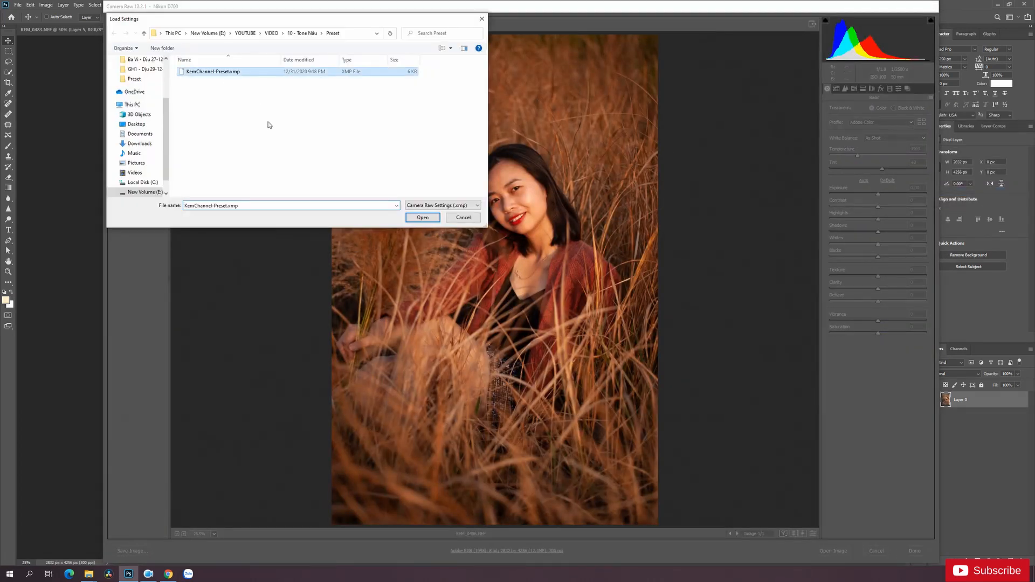
left_click(439, 220)
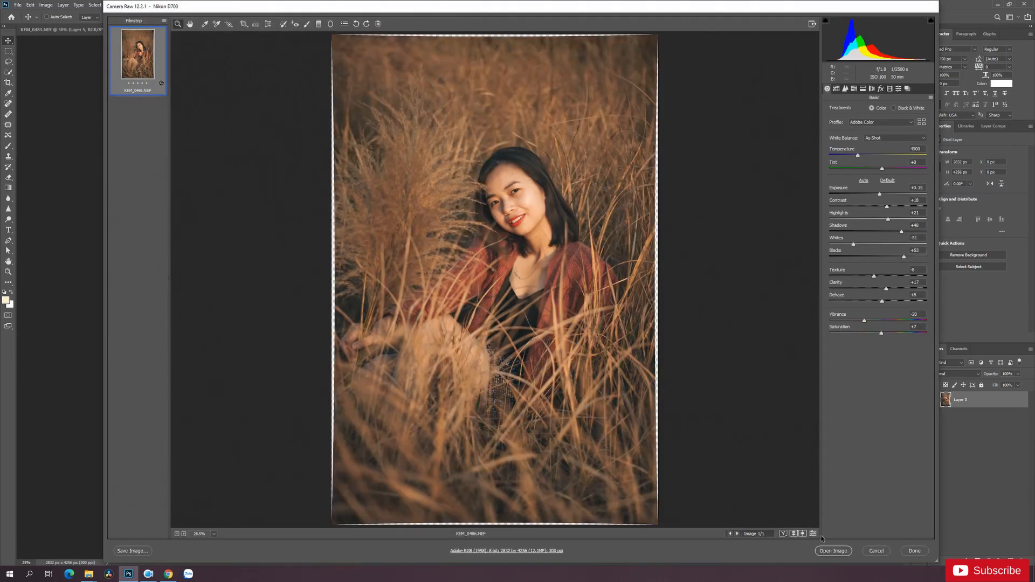
left_click(834, 551)
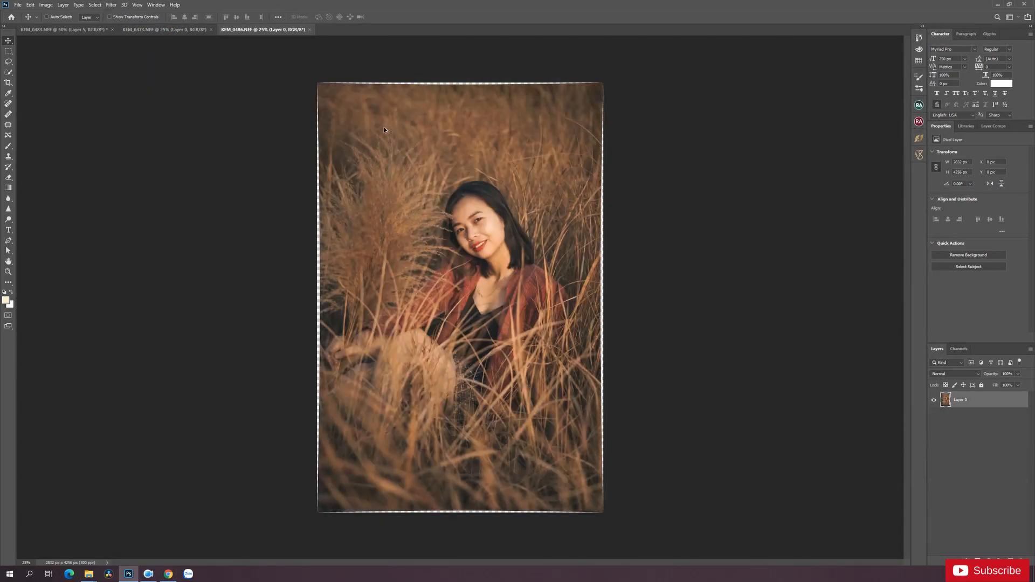
Bring the raw photo KEM_0500 from the Stock folder into Camera Raw and open it with the KemChannel-Preset.xmp settings loaded.
key("alt+Tab")
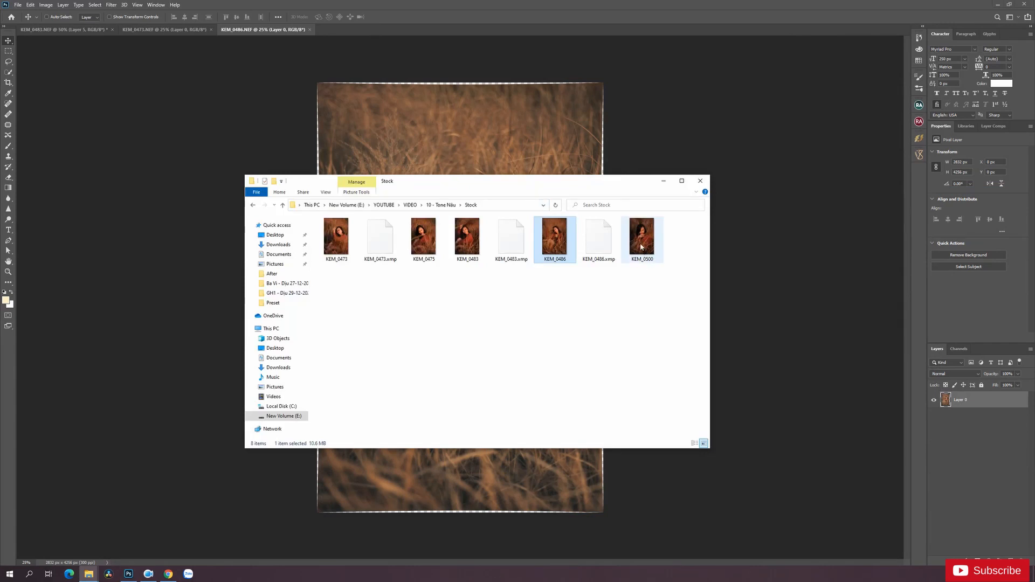
left_click_drag(641, 247, 512, 30)
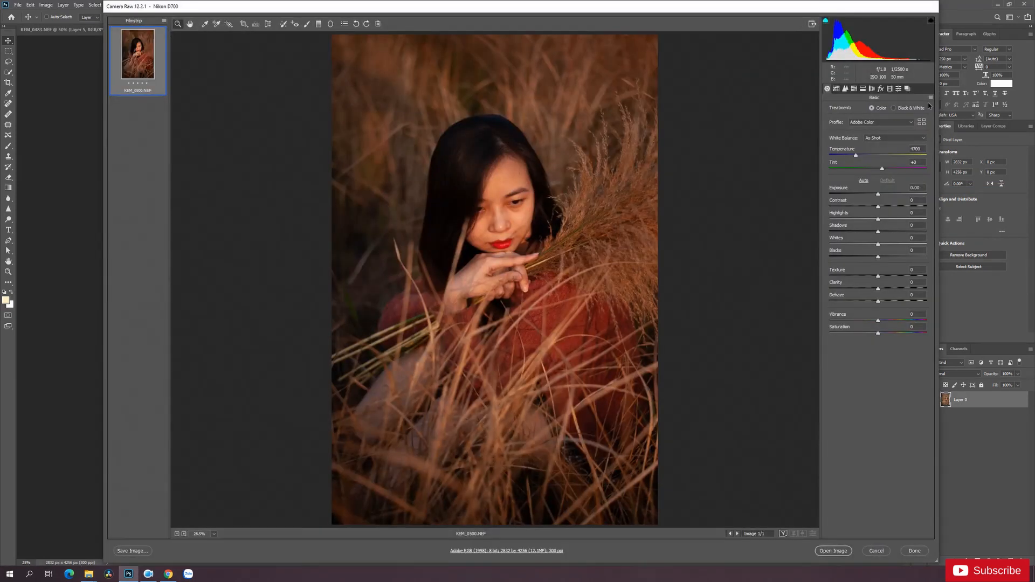
left_click(930, 98)
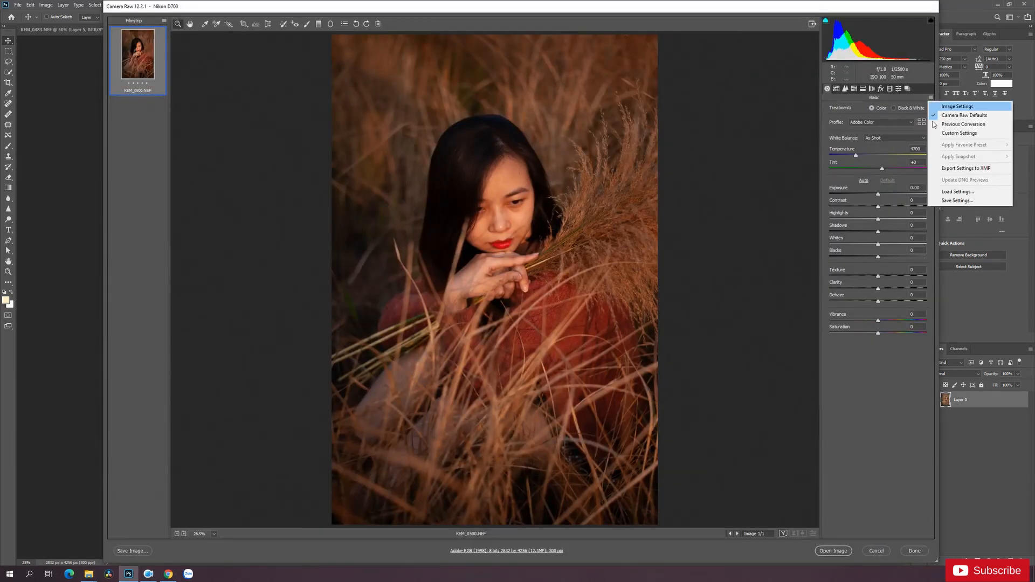
left_click(946, 183)
left_click(231, 71)
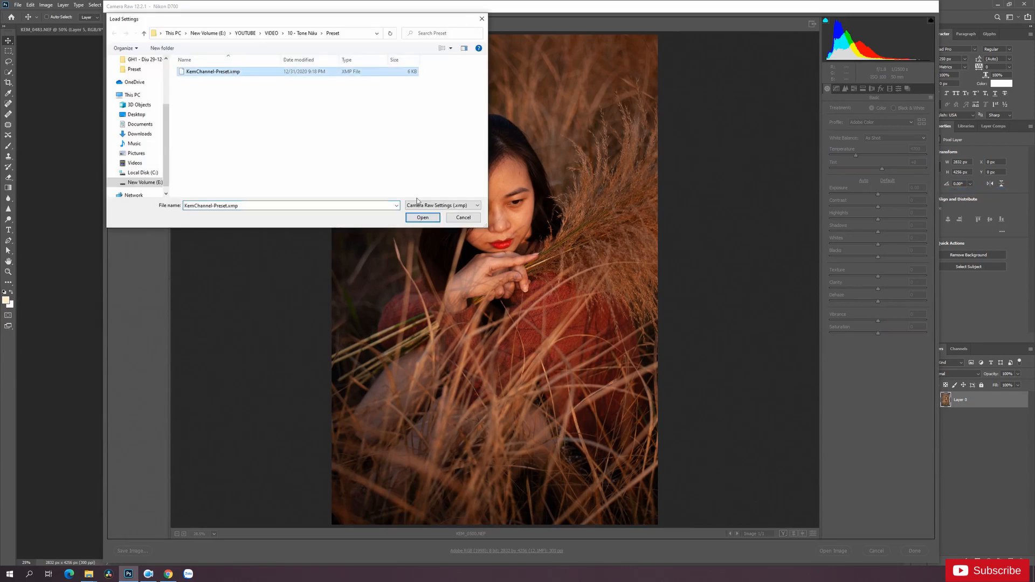
left_click(423, 218)
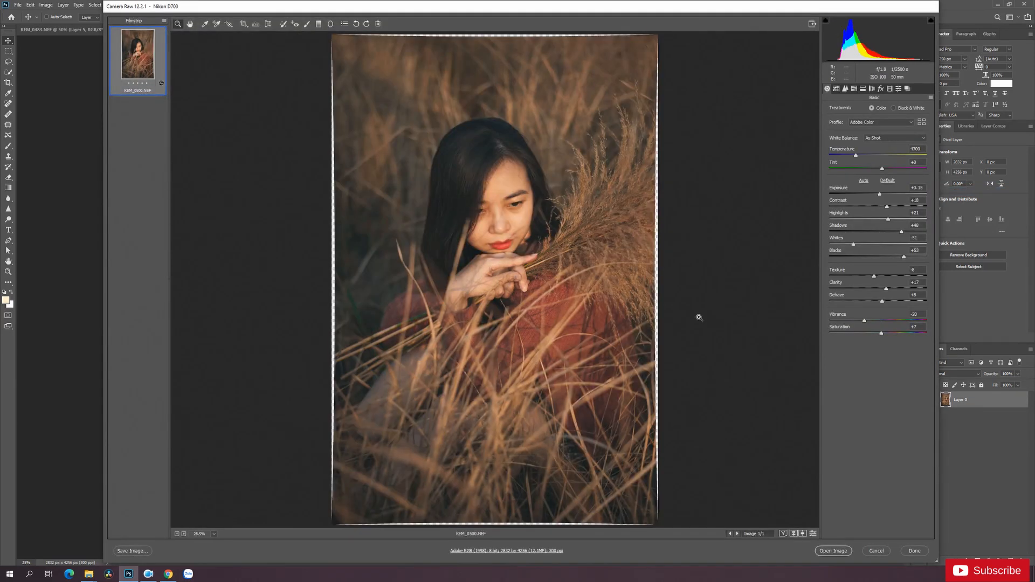
left_click(833, 551)
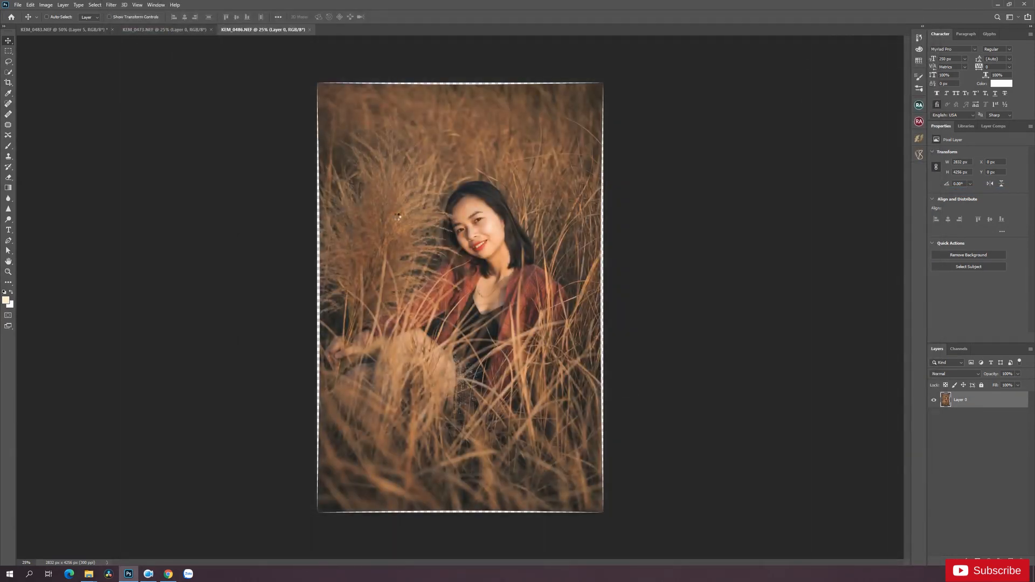
Open the raw photo KEM_0475 from the Stock folder in Camera Raw.
key("alt+Tab")
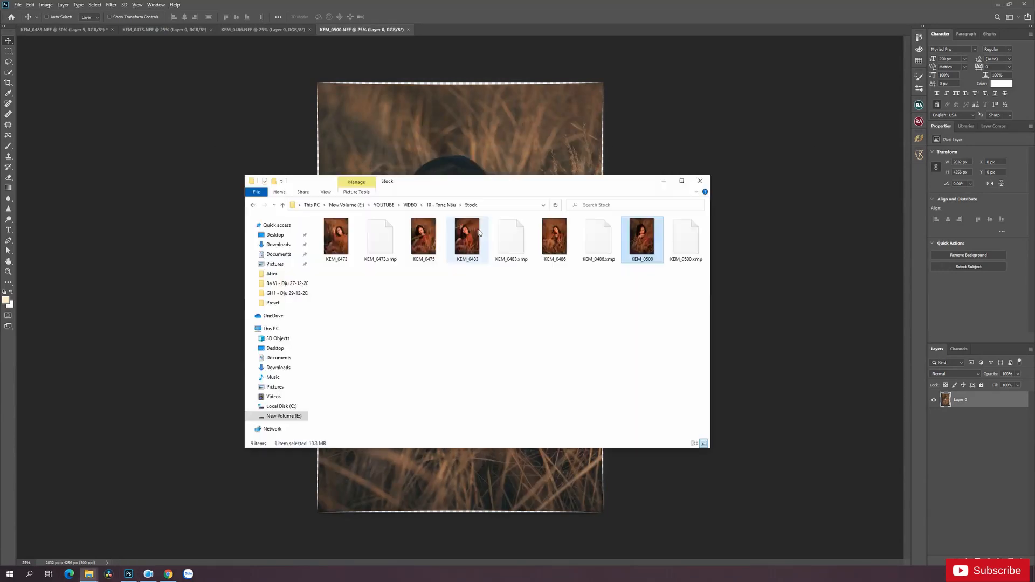
left_click(421, 240)
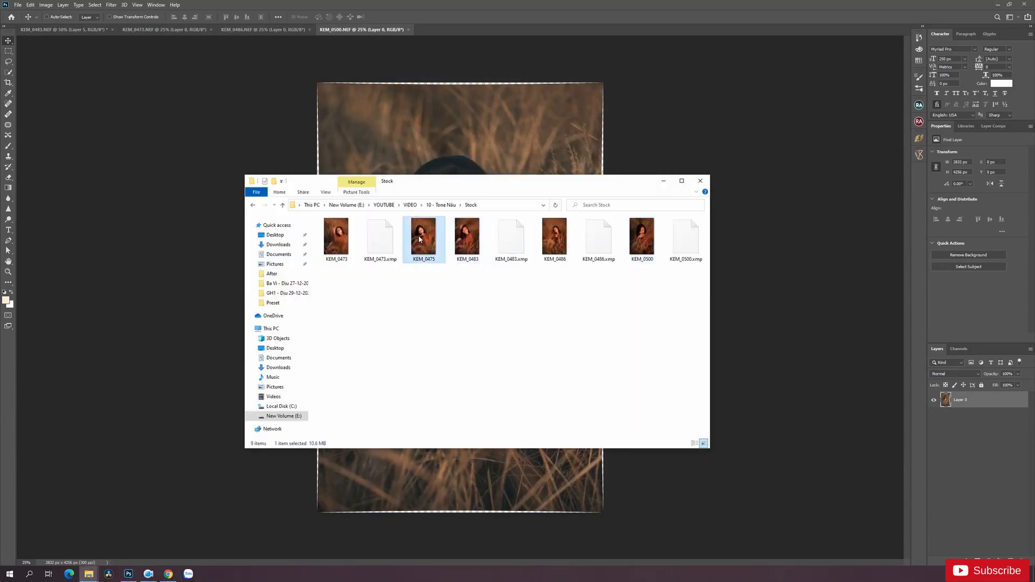
left_click_drag(420, 240, 490, 68)
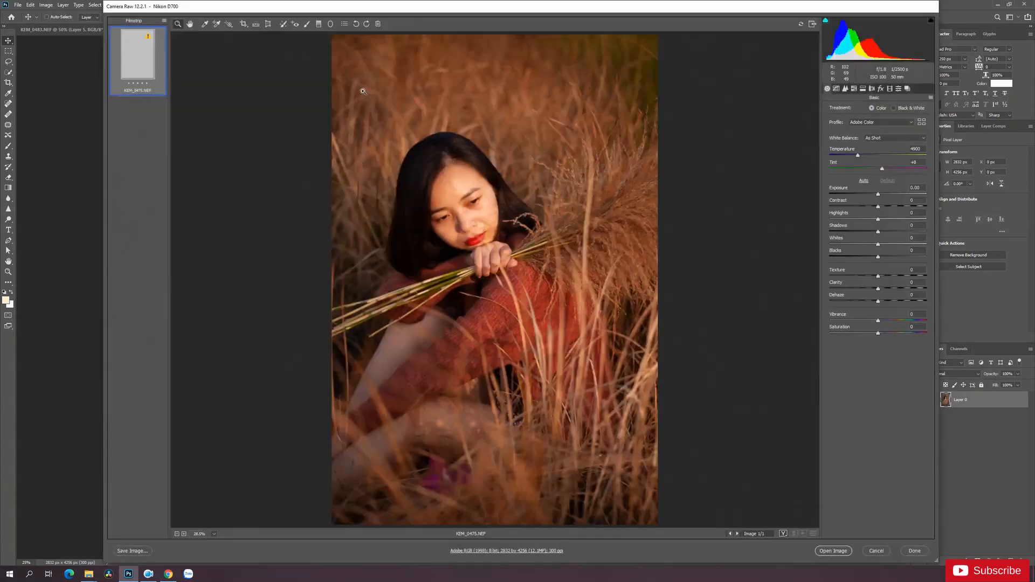
Open KEM_0475 as a document with the KemChannel-Preset.xmp settings loaded, and return to the lettered KEM_0483 portrait.
left_click(930, 97)
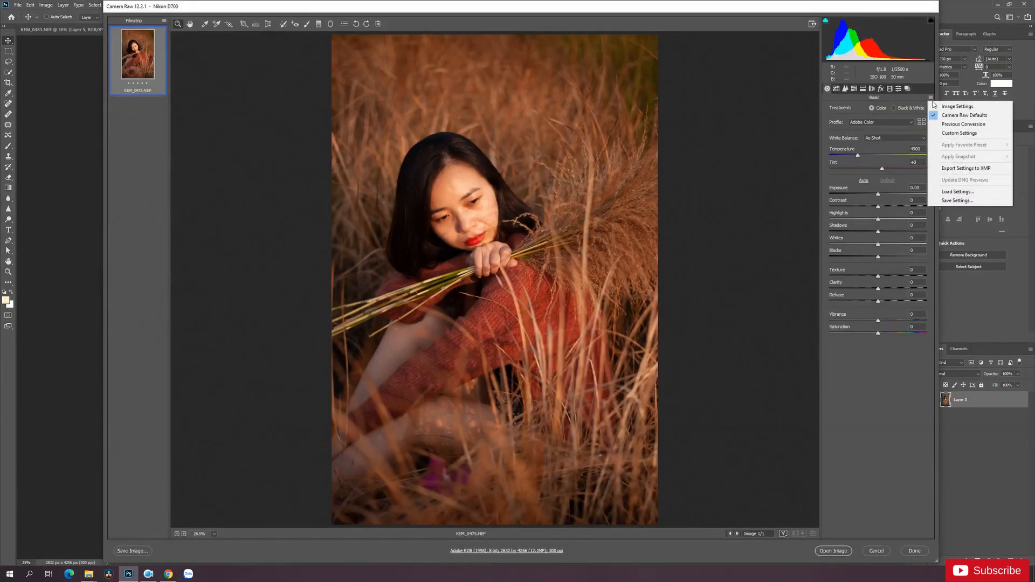
left_click(965, 191)
left_click(235, 71)
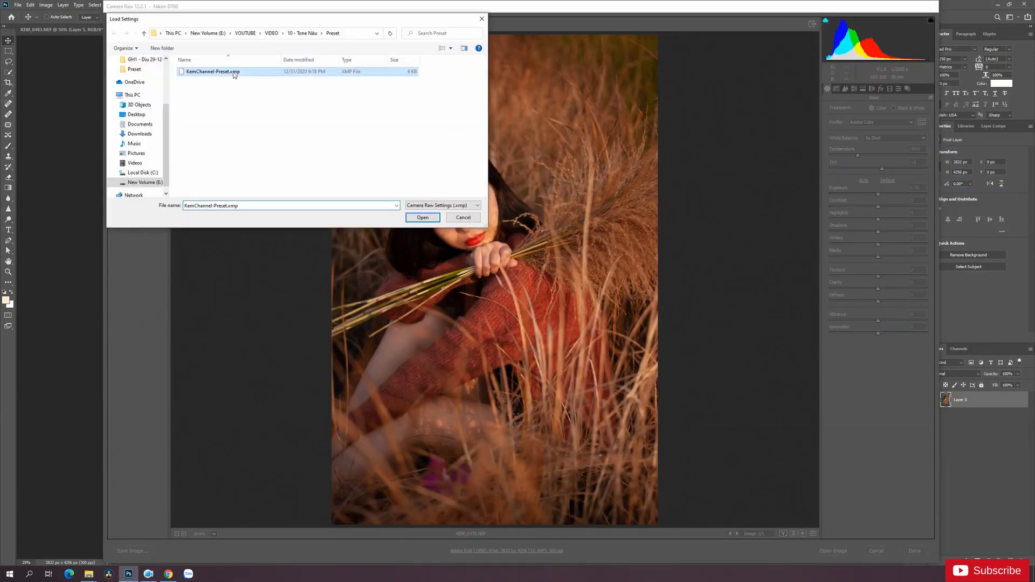
left_click(422, 217)
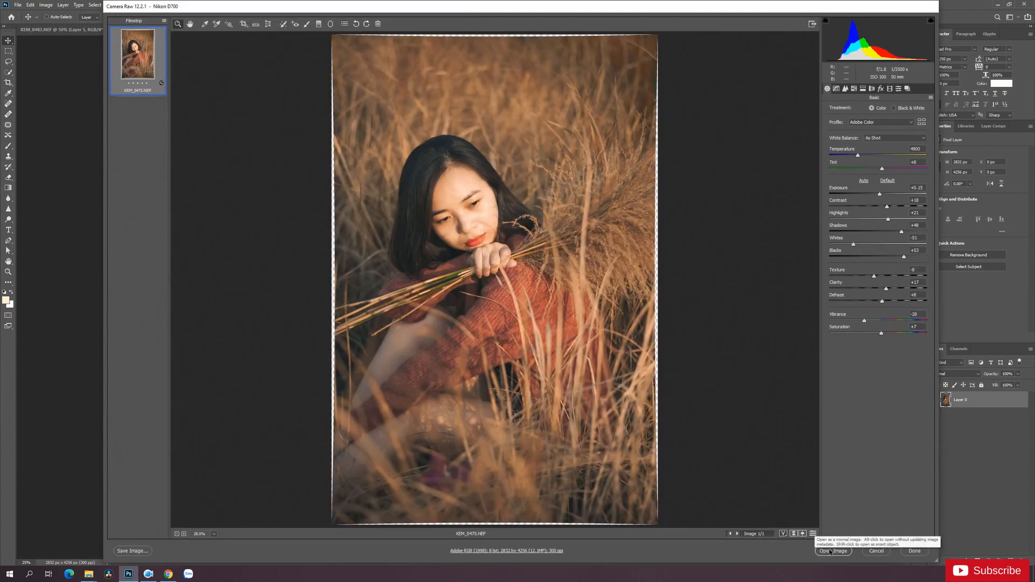
left_click(834, 550)
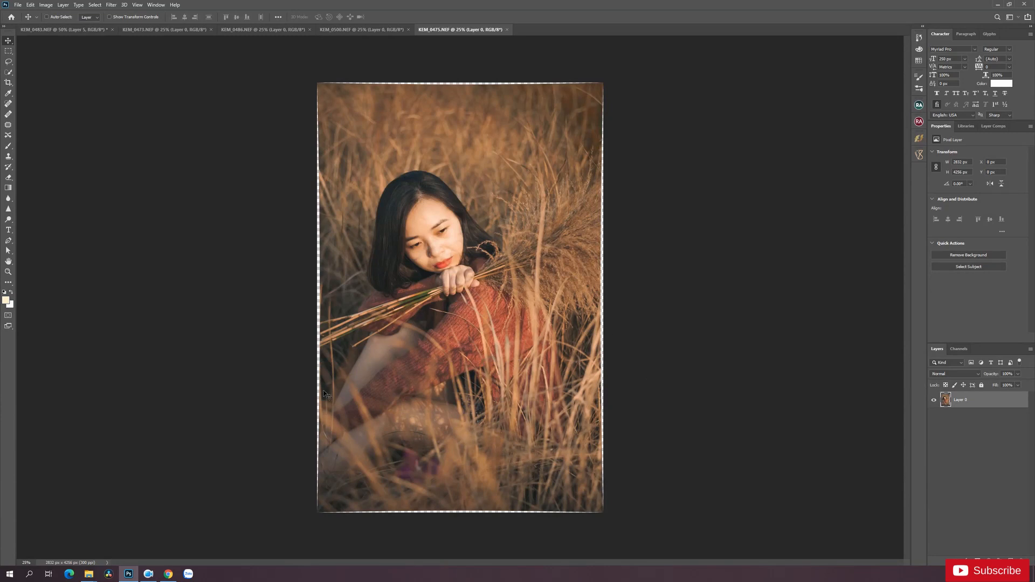
left_click(64, 29)
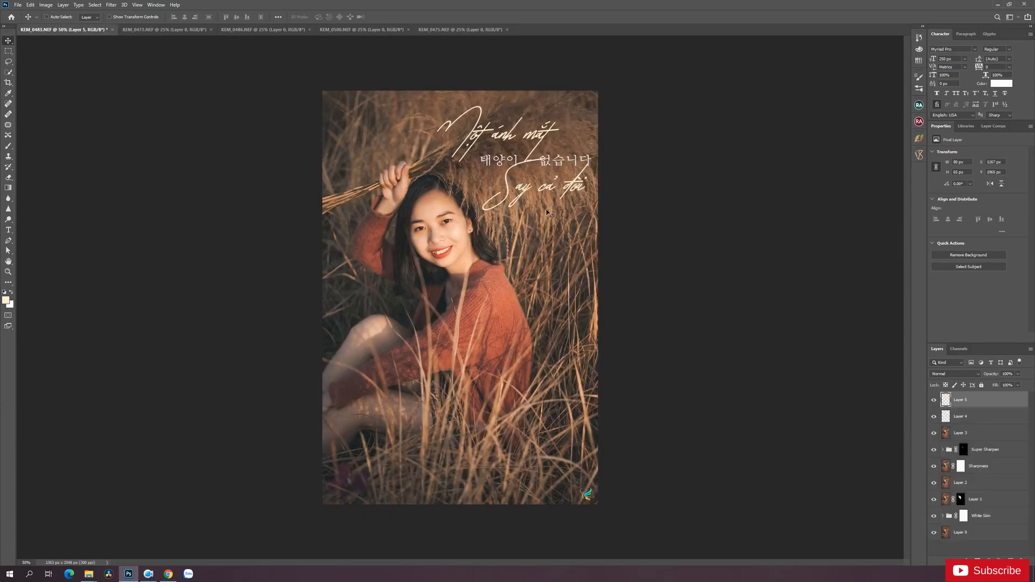